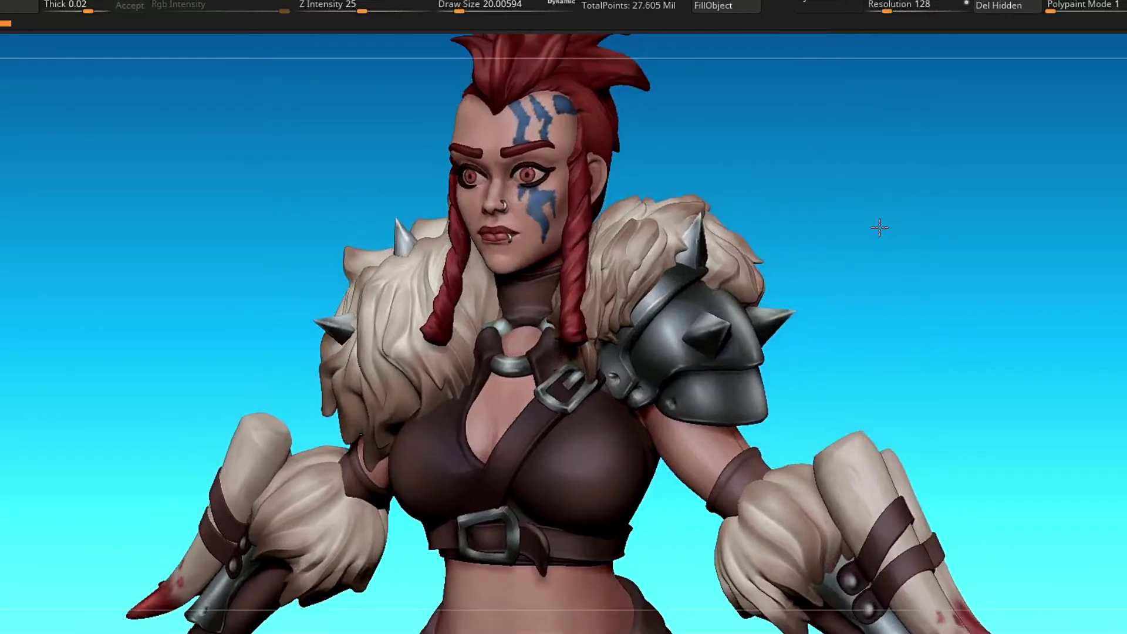
# Examine the finished painted warrior from several angles, covering the face, shoulder armour, forearm guards, skull belt and spiked hip plates.
pyautogui.keyDown('alt'); pyautogui.moveTo(879, 287); pyautogui.dragTo(873, 197, button='right'); pyautogui.keyUp('alt')
pyautogui.moveTo(846, 265); pyautogui.dragTo(727, 207)
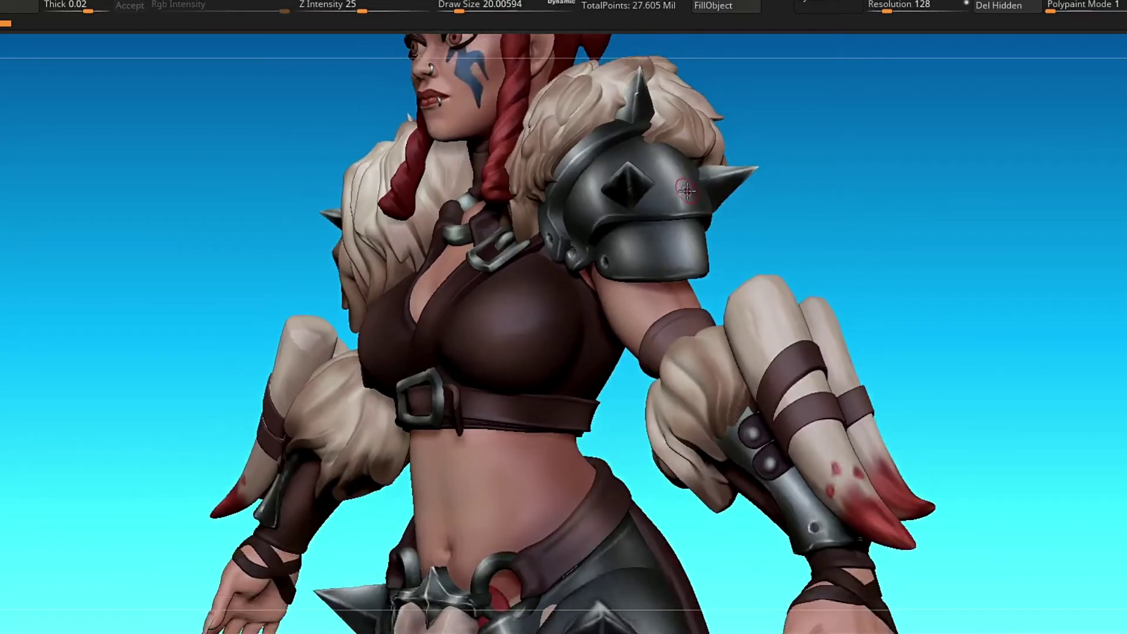
pyautogui.moveTo(986, 410); pyautogui.dragTo(705, 376)
pyautogui.moveTo(595, 459); pyautogui.dragTo(1050, 311)
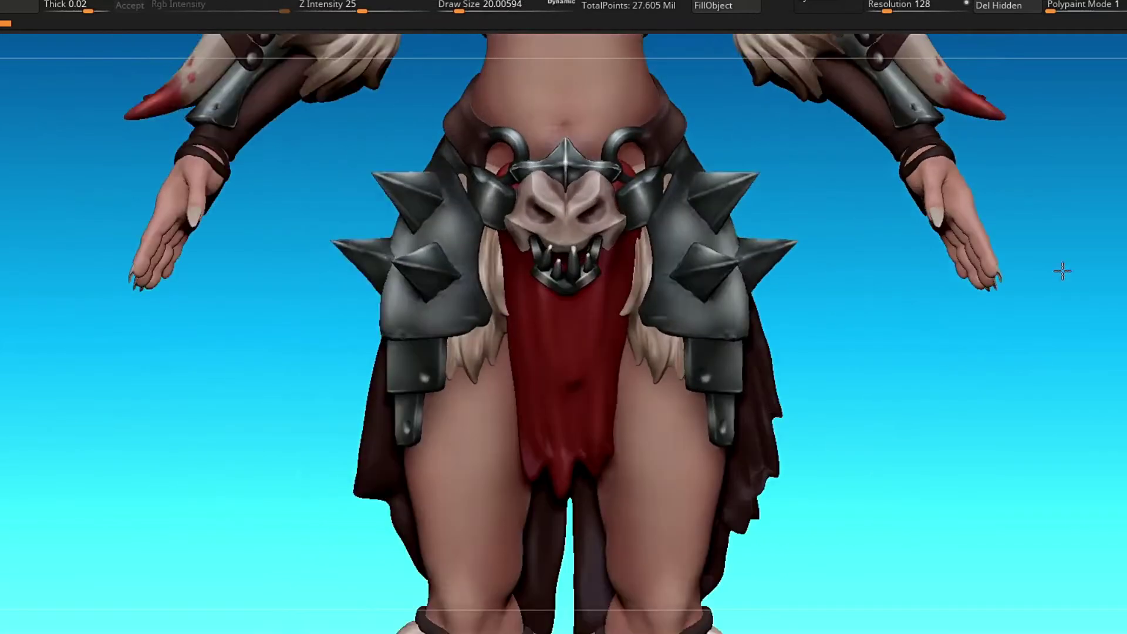
pyautogui.keyDown('alt'); pyautogui.moveTo(1094, 214); pyautogui.dragTo(1015, 416); pyautogui.keyUp('alt')
pyautogui.moveTo(1051, 317); pyautogui.dragTo(916, 279)
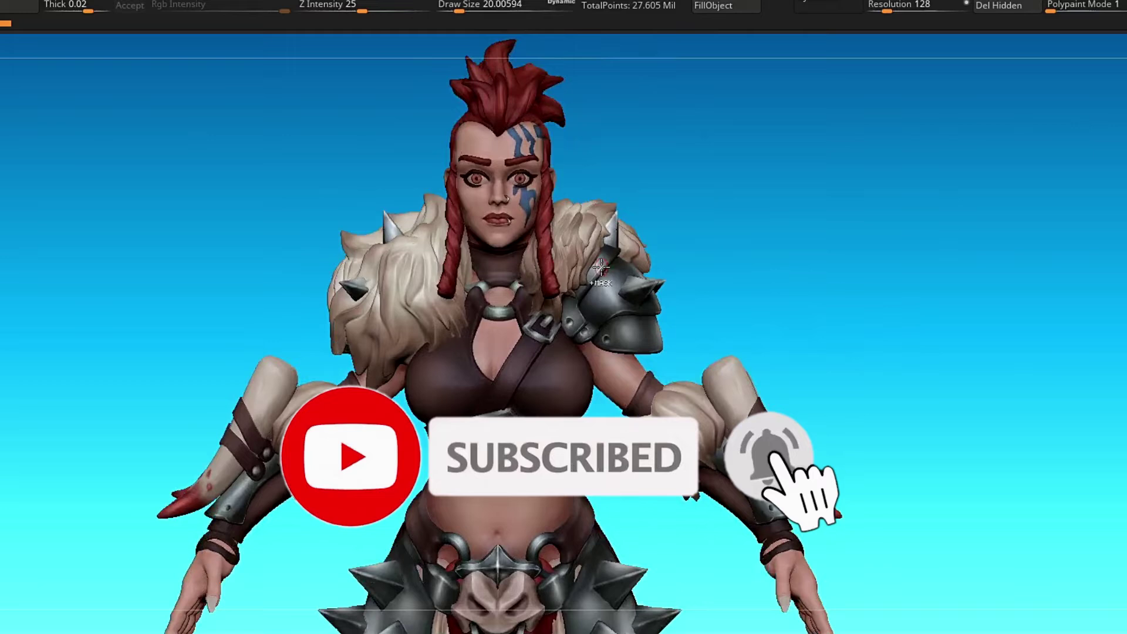
pyautogui.keyDown('ctrl'); pyautogui.moveTo(915, 280); pyautogui.dragTo(825, 264, button='right'); pyautogui.keyUp('ctrl')
pyautogui.moveTo(825, 264); pyautogui.dragTo(885, 261)
pyautogui.keyDown('alt'); pyautogui.moveTo(955, 390); pyautogui.dragTo(943, 240); pyautogui.keyUp('alt')
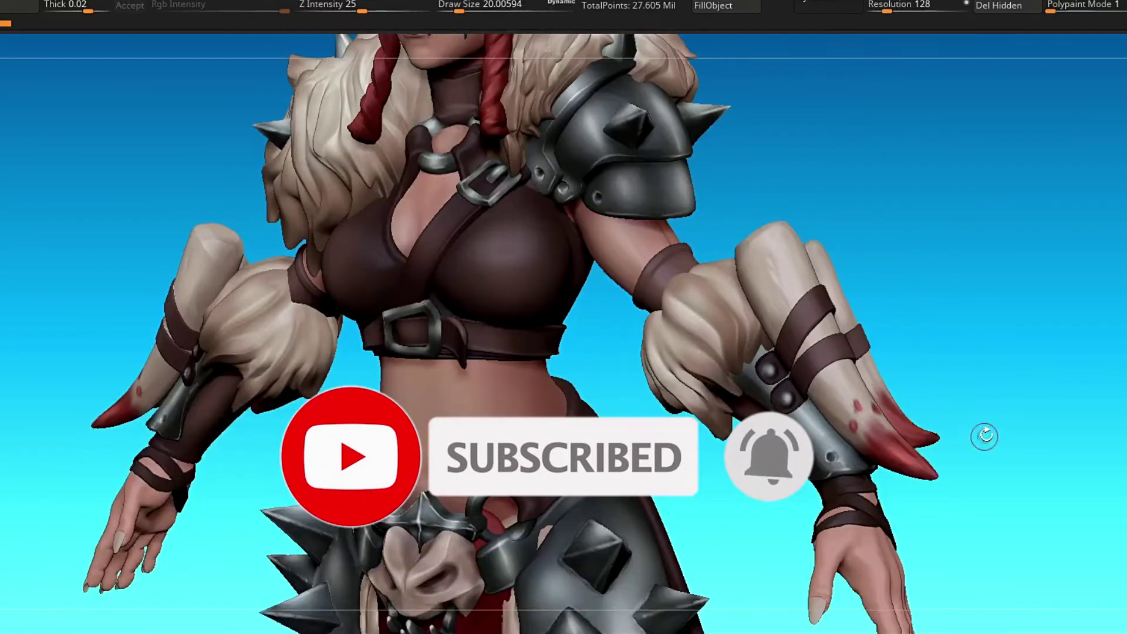
pyautogui.keyDown('alt'); pyautogui.moveTo(983, 438); pyautogui.dragTo(989, 247); pyautogui.keyUp('alt')
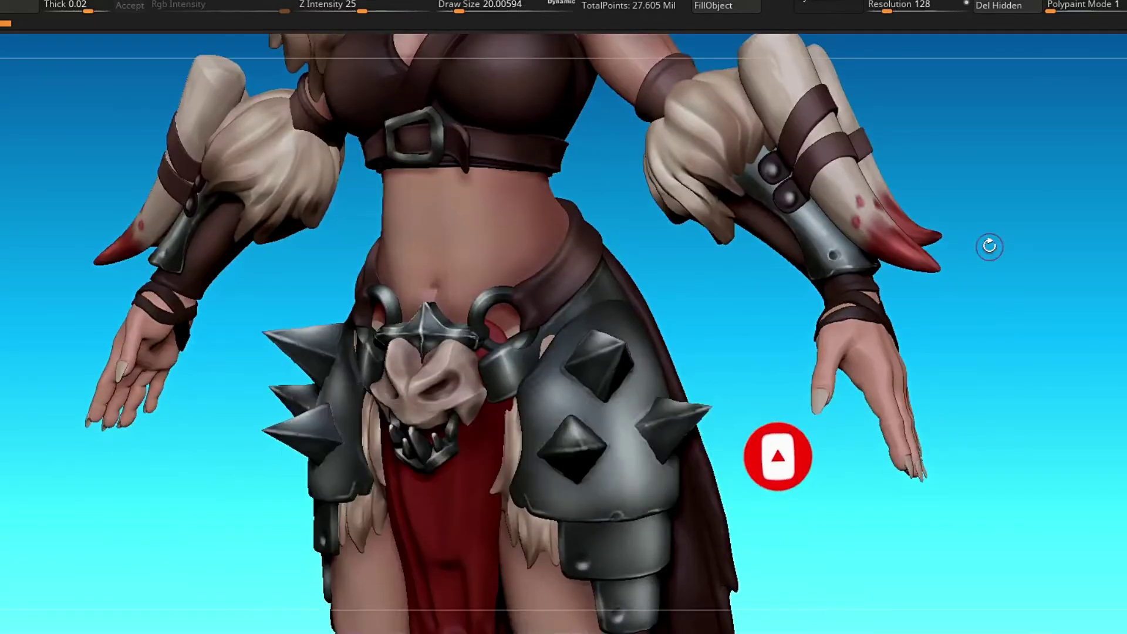
pyautogui.moveTo(964, 318); pyautogui.dragTo(1010, 327)
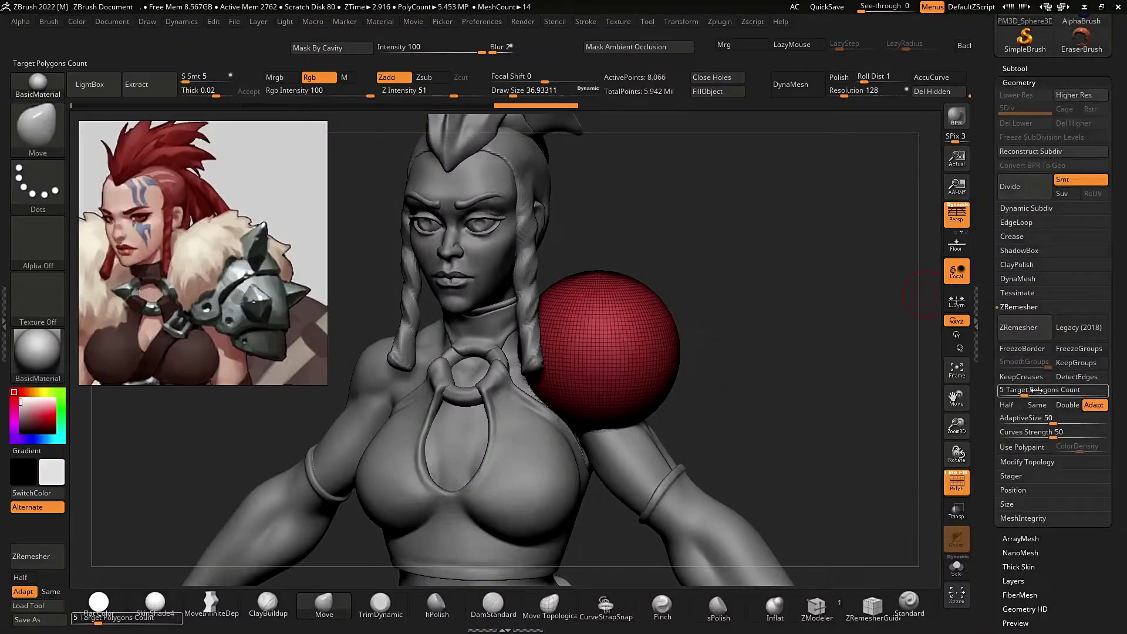
# Reduce the shoulder sphere to a coarse mesh with repeated ZRemesher passes set to Half, and hide its polygon wireframe.
pyautogui.click(1006, 404)
pyautogui.click(1029, 330)
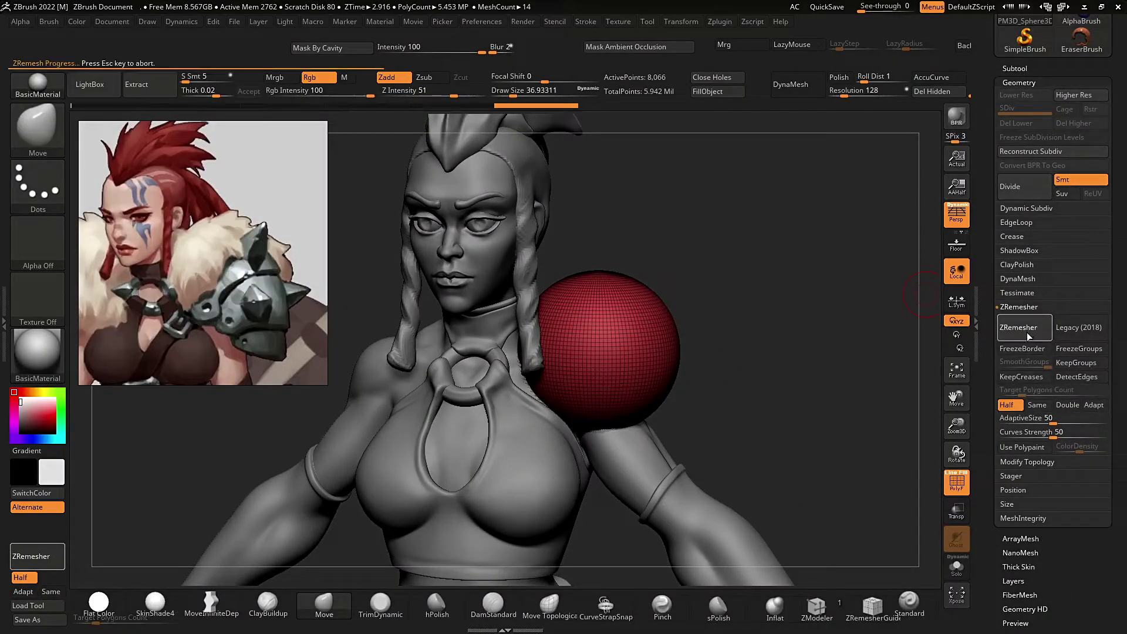
pyautogui.click(1027, 326)
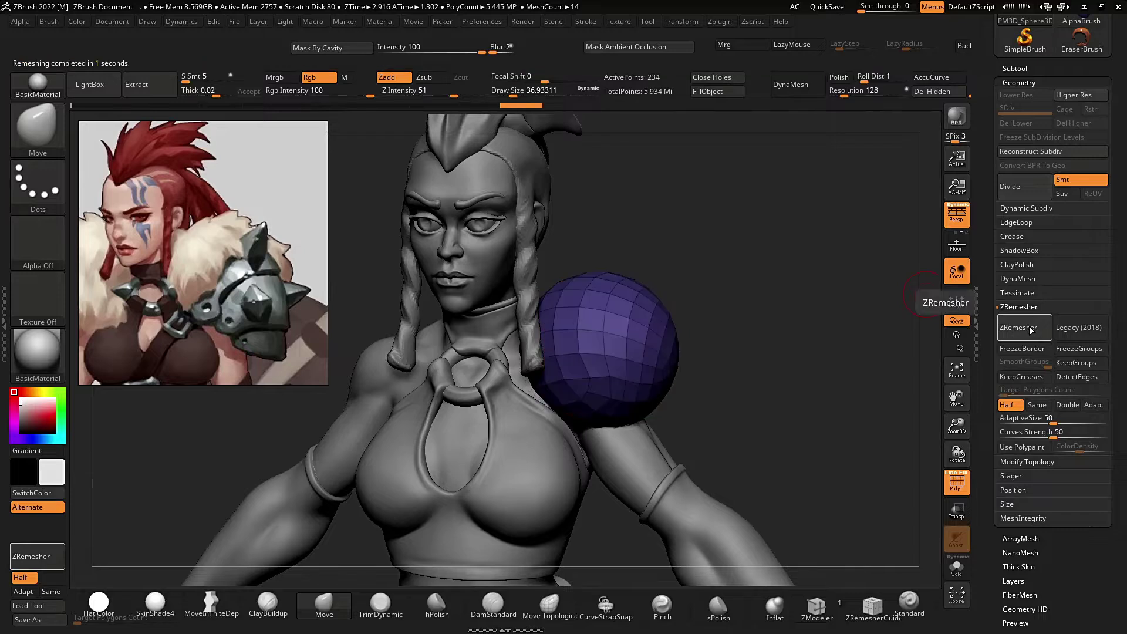
pyautogui.click(1027, 326)
pyautogui.moveTo(801, 372)
pyautogui.mouseDown()
pyautogui.moveTo(763, 370)
pyautogui.moveTo(805, 368)
pyautogui.mouseUp()
pyautogui.hotkey('ctrl', 'z')
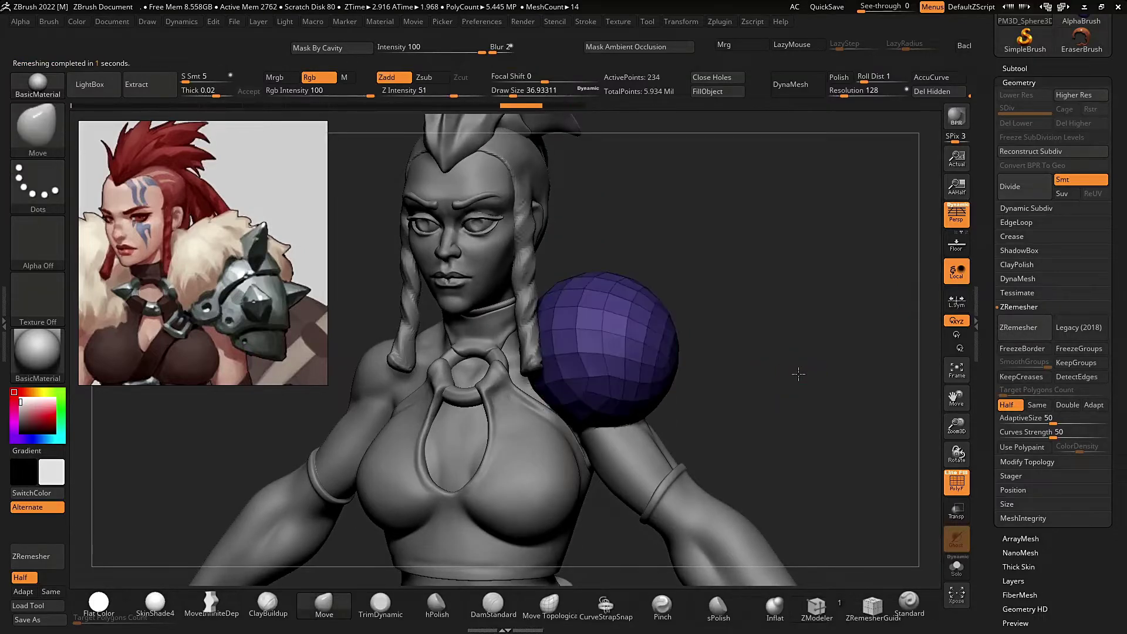
pyautogui.click(1007, 405)
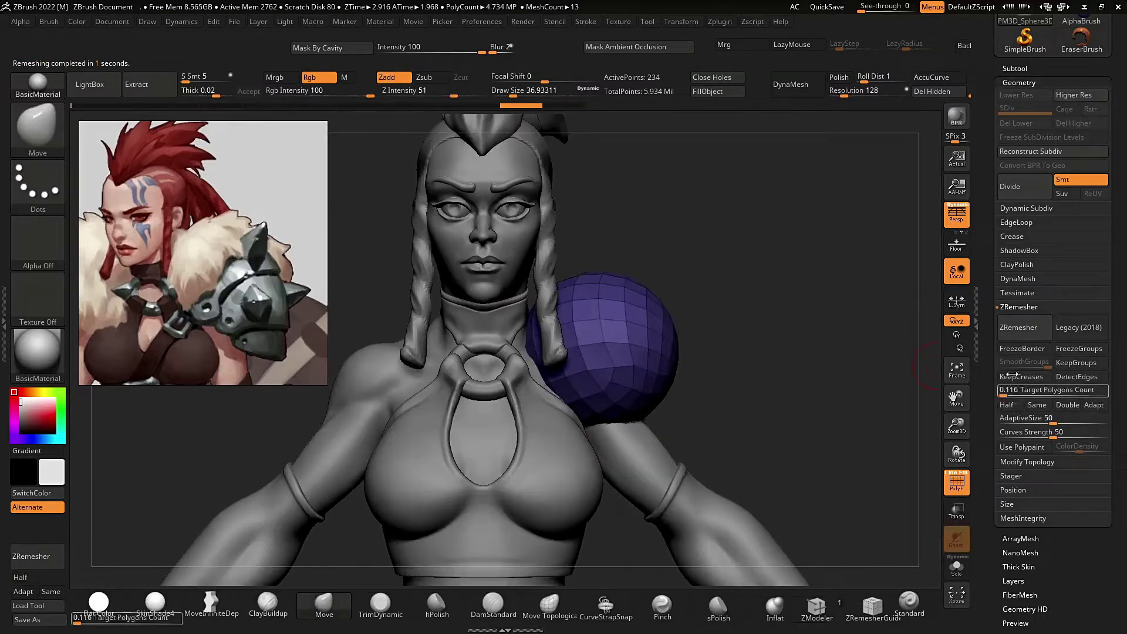
pyautogui.click(976, 358)
pyautogui.hotkey('shift', 'f')
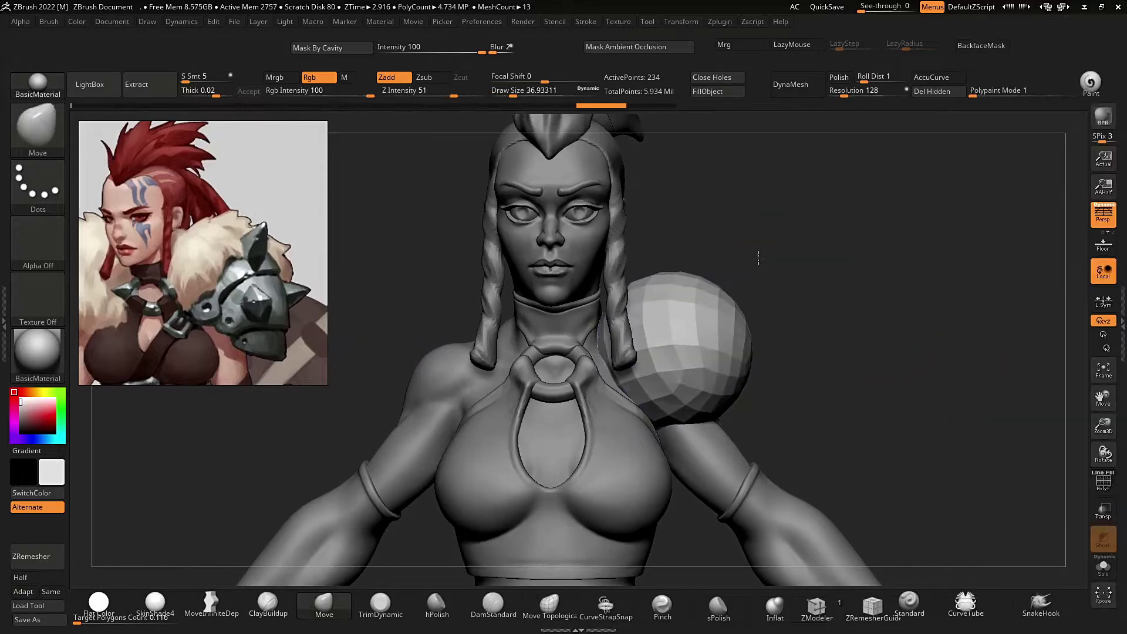
# Subdivide the coarse shoulder sphere into a smooth, denser ball.
pyautogui.keyDown('ctrl'); pyautogui.moveTo(644, 376); pyautogui.dragTo(650, 336); pyautogui.keyUp('ctrl')
pyautogui.hotkey('ctrl', 'z')
pyautogui.moveTo(817, 289)
pyautogui.mouseDown()
pyautogui.moveTo(754, 270)
pyautogui.moveTo(770, 286)
pyautogui.mouseUp()
pyautogui.hotkey('ctrl', 'd')
pyautogui.press('s')
pyautogui.moveTo(771, 287); pyautogui.dragTo(739, 250)
pyautogui.keyDown('ctrl'); pyautogui.moveTo(636, 338); pyautogui.dragTo(630, 359); pyautogui.keyUp('ctrl')
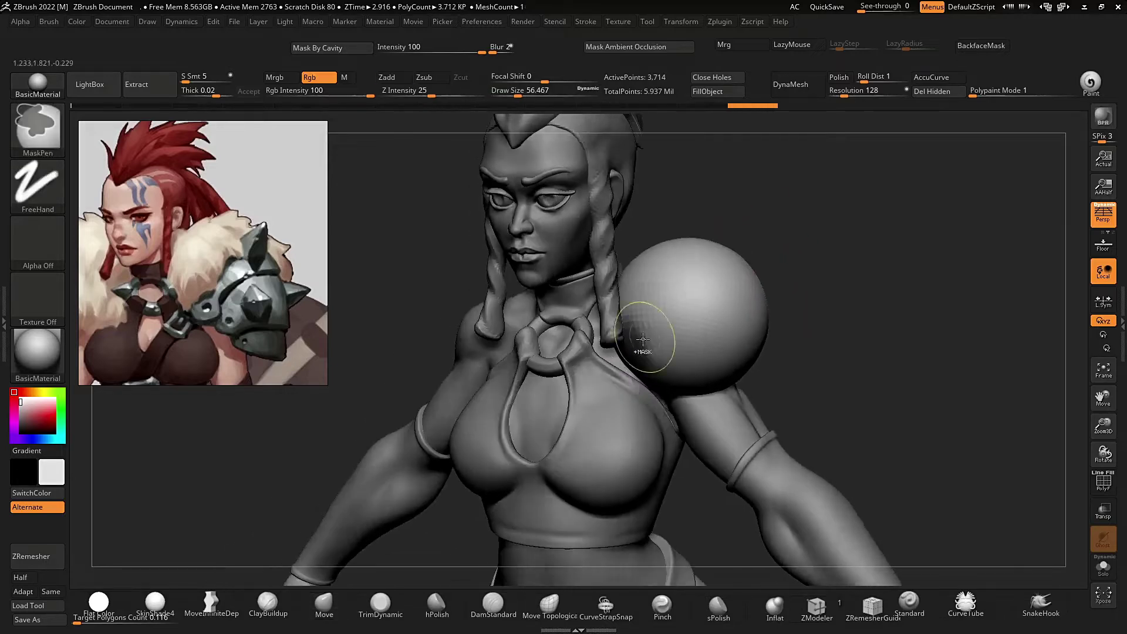
pyautogui.moveTo(640, 328); pyautogui.dragTo(693, 282)
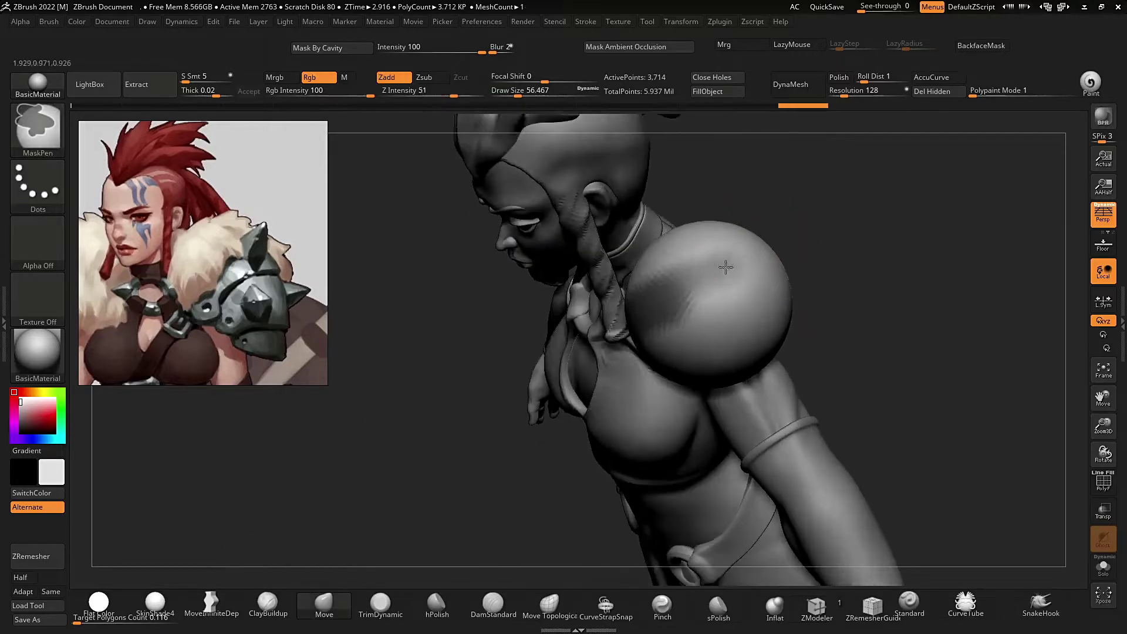
pyautogui.hotkey('ctrl', 'z')
pyautogui.moveTo(792, 243); pyautogui.dragTo(895, 245)
pyautogui.hotkey('ctrl', 'z')
# Move the reference image to the opposite side of the canvas and set the masking stroke to Lasso.
pyautogui.moveTo(232, 181); pyautogui.dragTo(1031, 177)
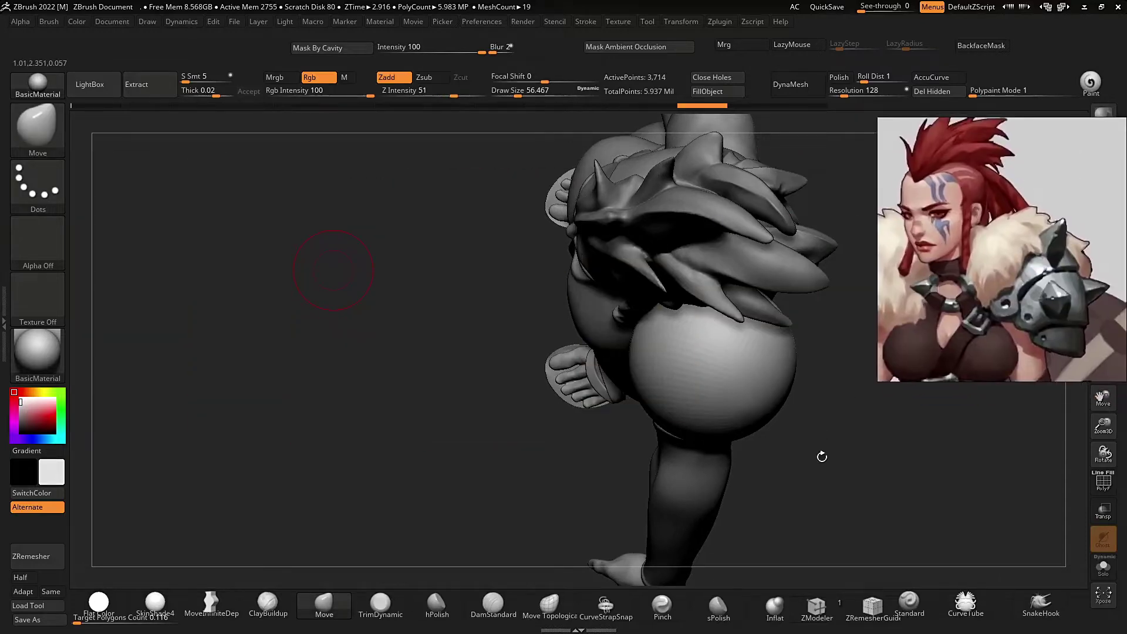
pyautogui.moveTo(821, 457)
pyautogui.mouseDown()
pyautogui.moveTo(802, 417)
pyautogui.moveTo(711, 384)
pyautogui.mouseUp()
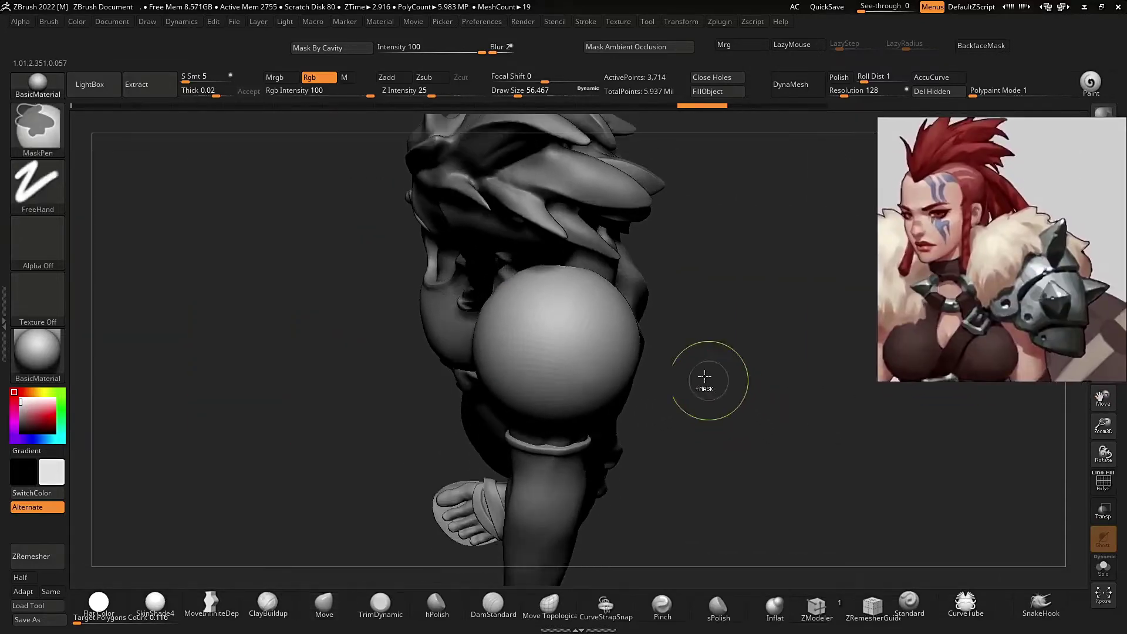
pyautogui.keyDown('ctrl'); pyautogui.click(51, 146); pyautogui.keyUp('ctrl')
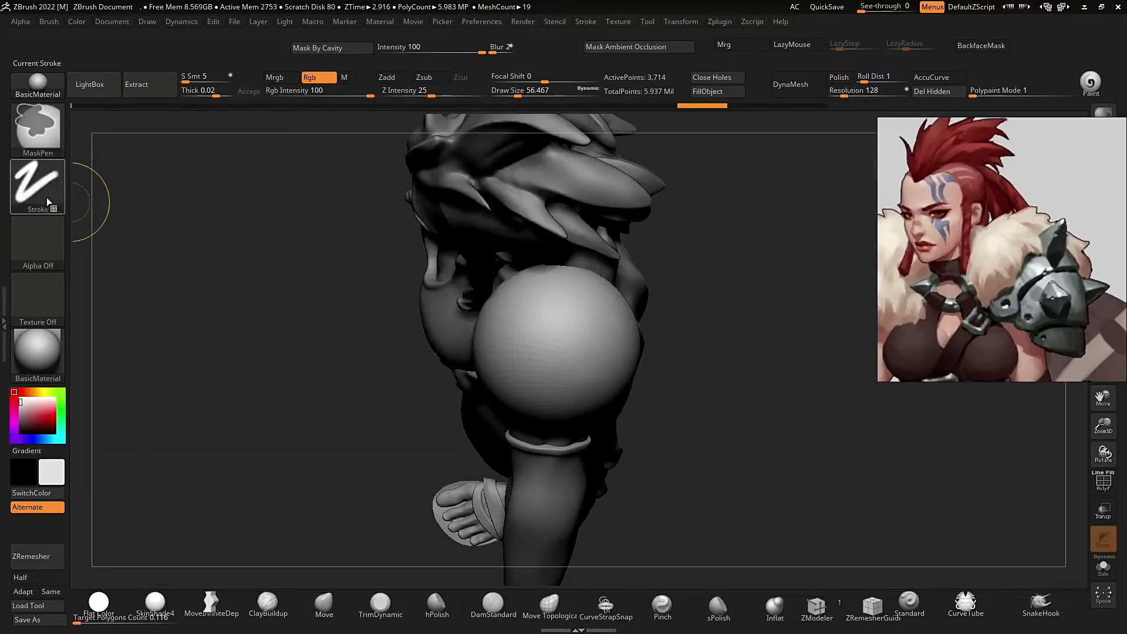
pyautogui.click(38, 185)
pyautogui.click(220, 221)
# Lasso-mask the upper part of the sphere from above and trim the mask away from its lower, arm-side part.
pyautogui.moveTo(631, 222)
pyautogui.keyDown('ctrl'); pyautogui.mouseDown()
pyautogui.moveTo(422, 276)
pyautogui.moveTo(410, 375)
pyautogui.moveTo(650, 353)
pyautogui.moveTo(659, 297)
pyautogui.mouseUp(); pyautogui.keyUp('ctrl')
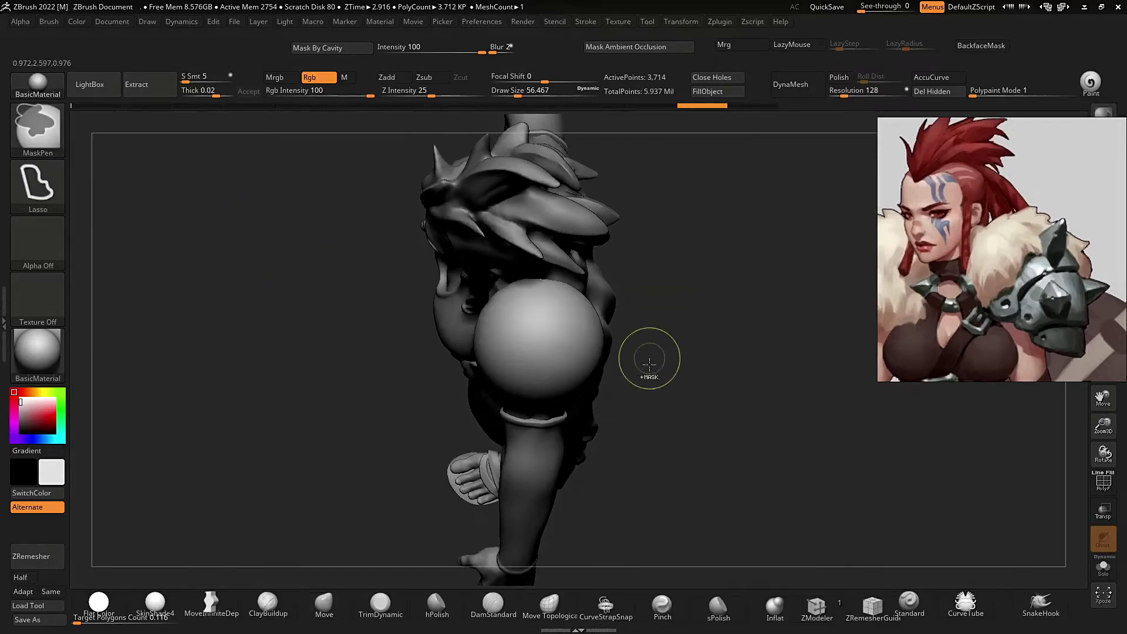
pyautogui.moveTo(649, 360)
pyautogui.keyDown('ctrl'); pyautogui.mouseDown()
pyautogui.moveTo(410, 294)
pyautogui.moveTo(677, 355)
pyautogui.mouseUp(); pyautogui.keyUp('ctrl')
pyautogui.keyDown('ctrl'); pyautogui.moveTo(677, 355); pyautogui.dragTo(630, 331, button='right'); pyautogui.keyUp('ctrl')
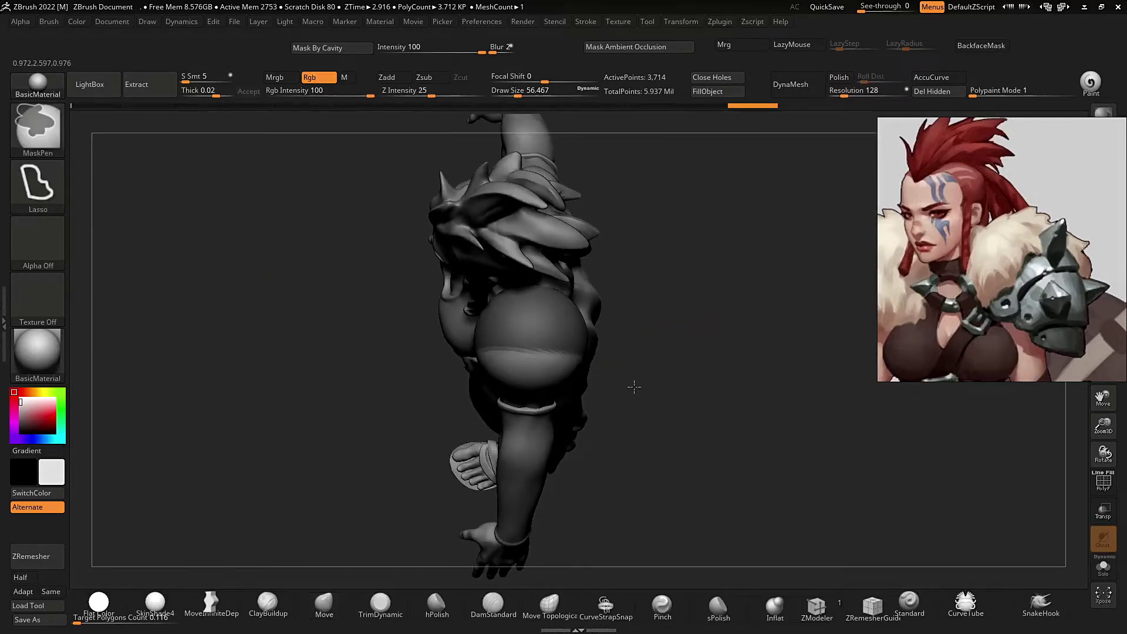
pyautogui.moveTo(636, 384)
pyautogui.keyDown('ctrl'); pyautogui.keyDown('alt'); pyautogui.mouseDown()
pyautogui.moveTo(397, 391)
pyautogui.moveTo(410, 400)
pyautogui.mouseUp(); pyautogui.keyUp('alt'); pyautogui.keyUp('ctrl')
pyautogui.moveTo(610, 389)
pyautogui.keyDown('ctrl'); pyautogui.keyDown('alt'); pyautogui.mouseDown()
pyautogui.moveTo(544, 338)
pyautogui.moveTo(412, 413)
pyautogui.mouseUp(); pyautogui.keyUp('alt'); pyautogui.keyUp('ctrl')
pyautogui.moveTo(601, 411)
pyautogui.keyDown('ctrl'); pyautogui.keyDown('alt'); pyautogui.mouseDown()
pyautogui.moveTo(587, 369)
pyautogui.moveTo(420, 407)
pyautogui.mouseUp(); pyautogui.keyUp('alt'); pyautogui.keyUp('ctrl')
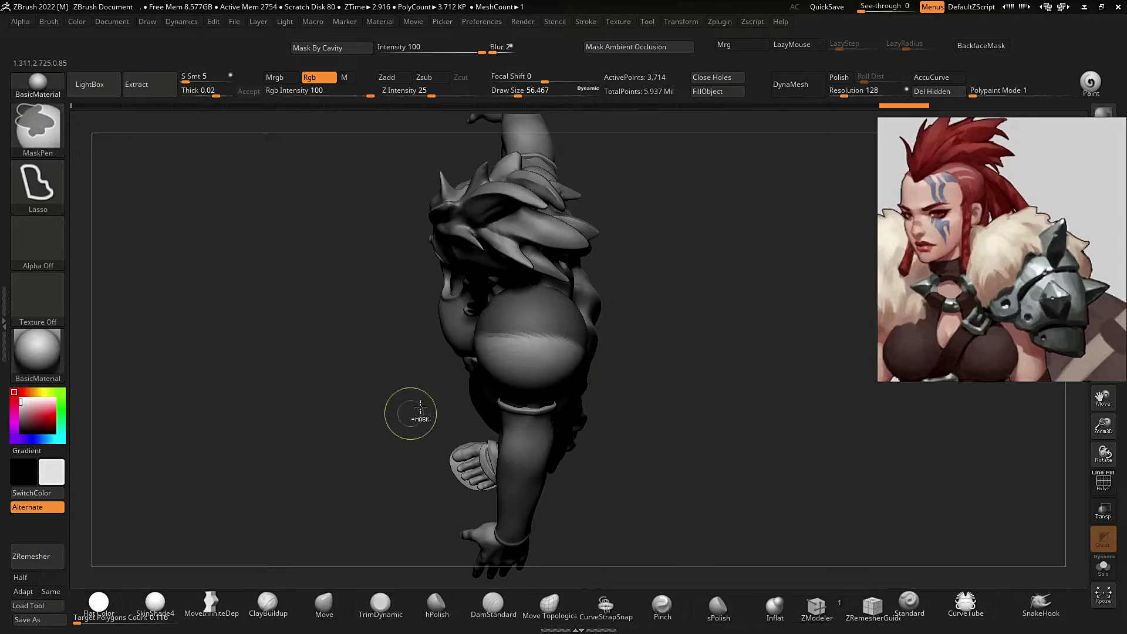
pyautogui.keyDown('ctrl'); pyautogui.moveTo(492, 329); pyautogui.dragTo(424, 336); pyautogui.keyUp('ctrl')
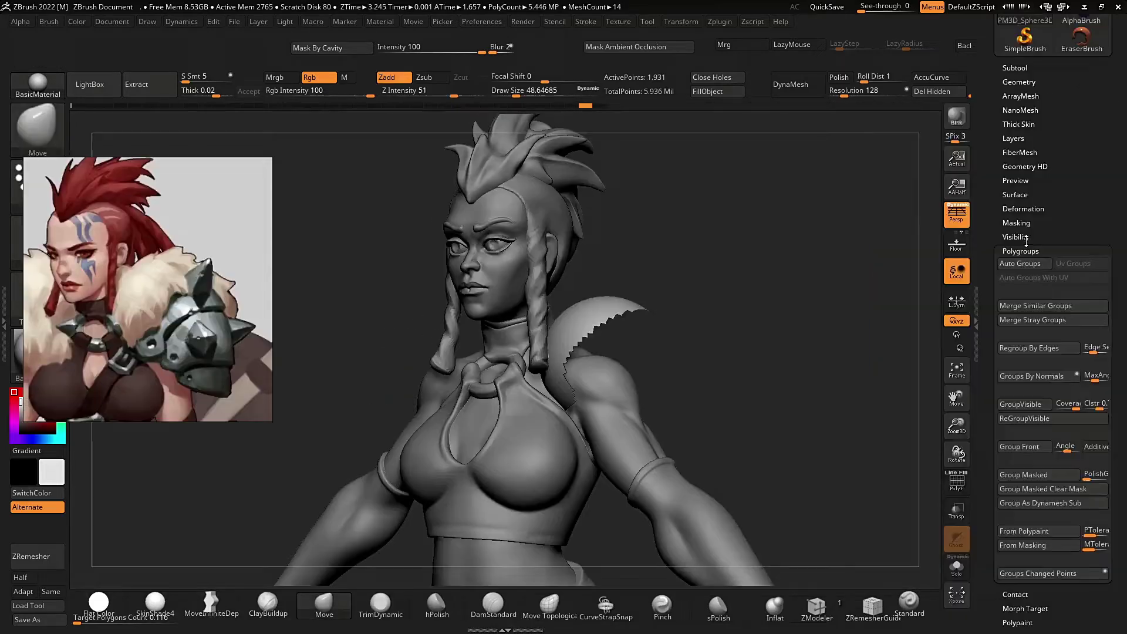
# Convert the cut, open shoulder shell to a DynaMesh at resolution 128.
pyautogui.click(1033, 307)
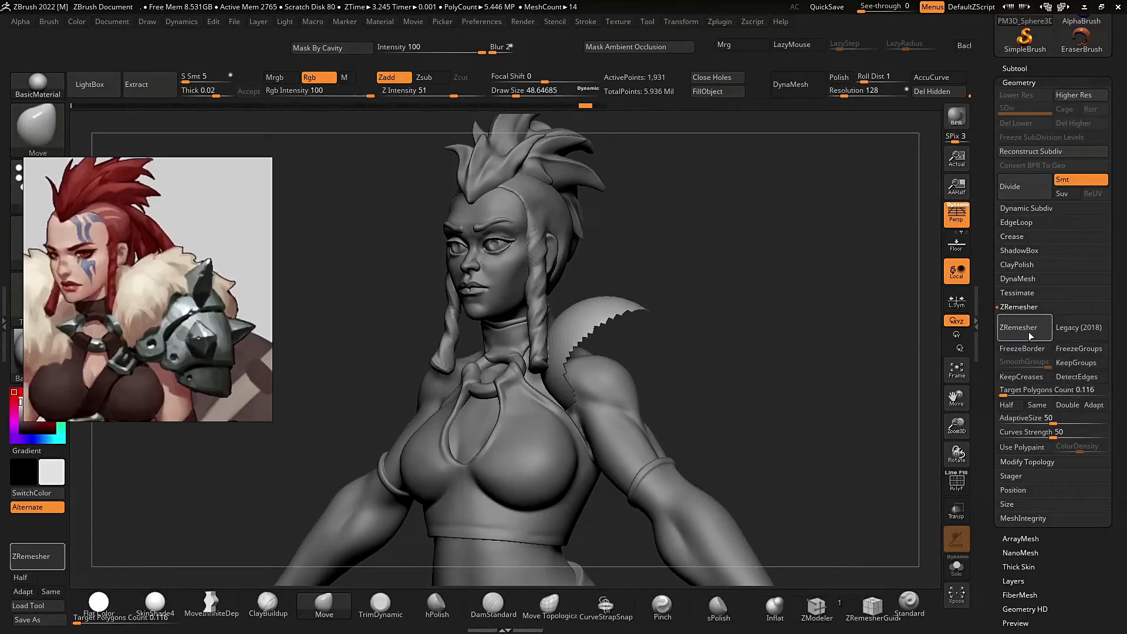
pyautogui.moveTo(819, 277); pyautogui.dragTo(718, 312)
pyautogui.click(811, 93)
pyautogui.keyDown('ctrl'); pyautogui.moveTo(585, 420); pyautogui.dragTo(595, 415, button='right'); pyautogui.keyUp('ctrl')
# Reshape the shell's jagged open edge around the shoulder from back and front with the Move brush at draw sizes of about 65 to 87.
pyautogui.press('s')
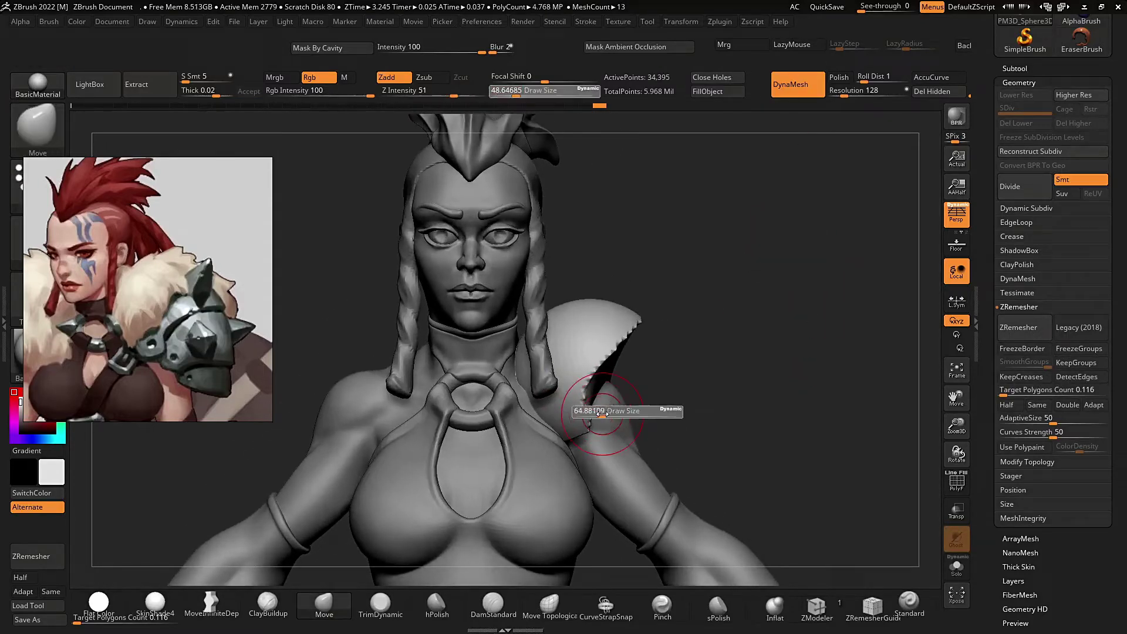
pyautogui.click(599, 413)
pyautogui.moveTo(720, 340); pyautogui.dragTo(519, 355)
pyautogui.moveTo(553, 383); pyautogui.dragTo(560, 384, button='right')
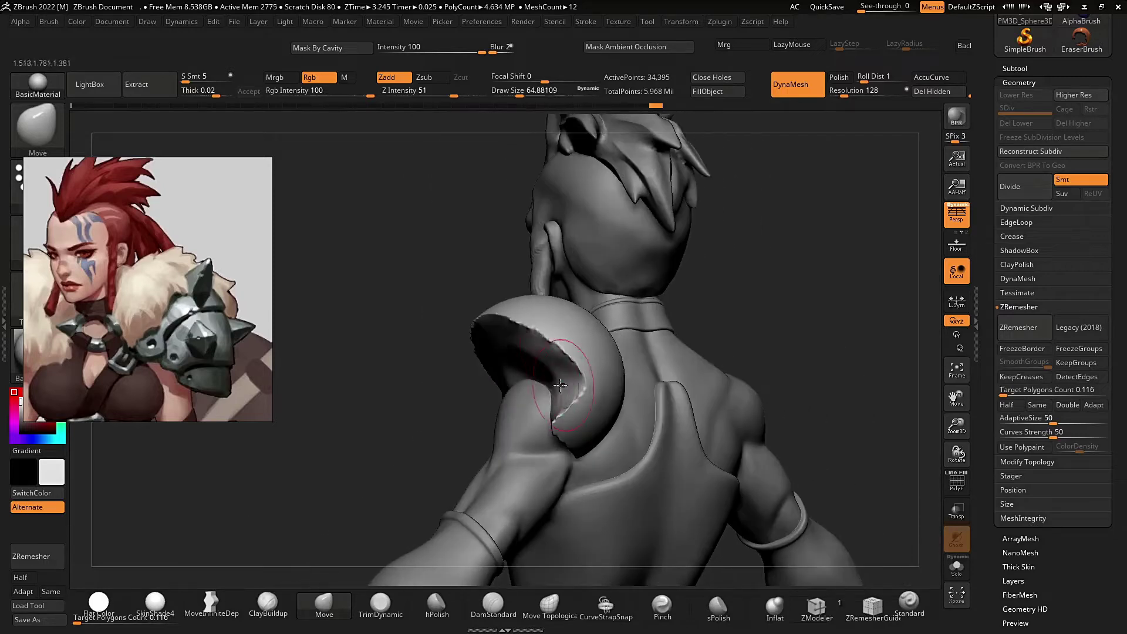
pyautogui.moveTo(705, 254); pyautogui.dragTo(789, 276)
pyautogui.press(']')
pyautogui.moveTo(493, 376); pyautogui.dragTo(452, 407)
pyautogui.moveTo(581, 320); pyautogui.dragTo(669, 324)
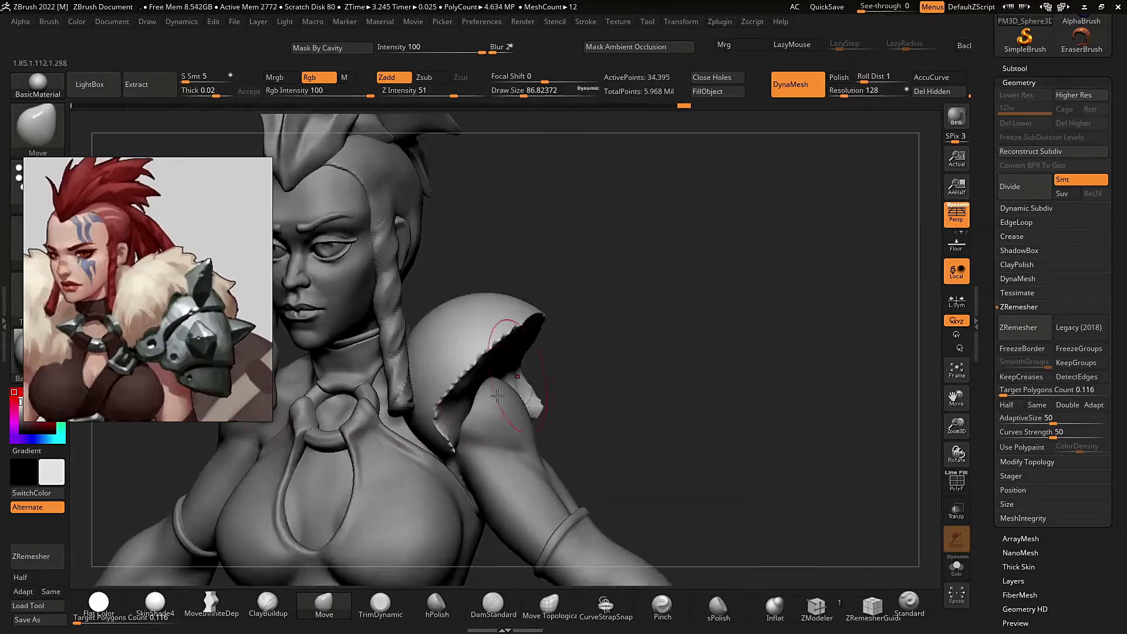
pyautogui.moveTo(474, 403); pyautogui.dragTo(467, 412)
pyautogui.moveTo(466, 412)
pyautogui.mouseDown(button='right')
pyautogui.moveTo(464, 434)
pyautogui.moveTo(512, 351)
pyautogui.mouseUp(button='right')
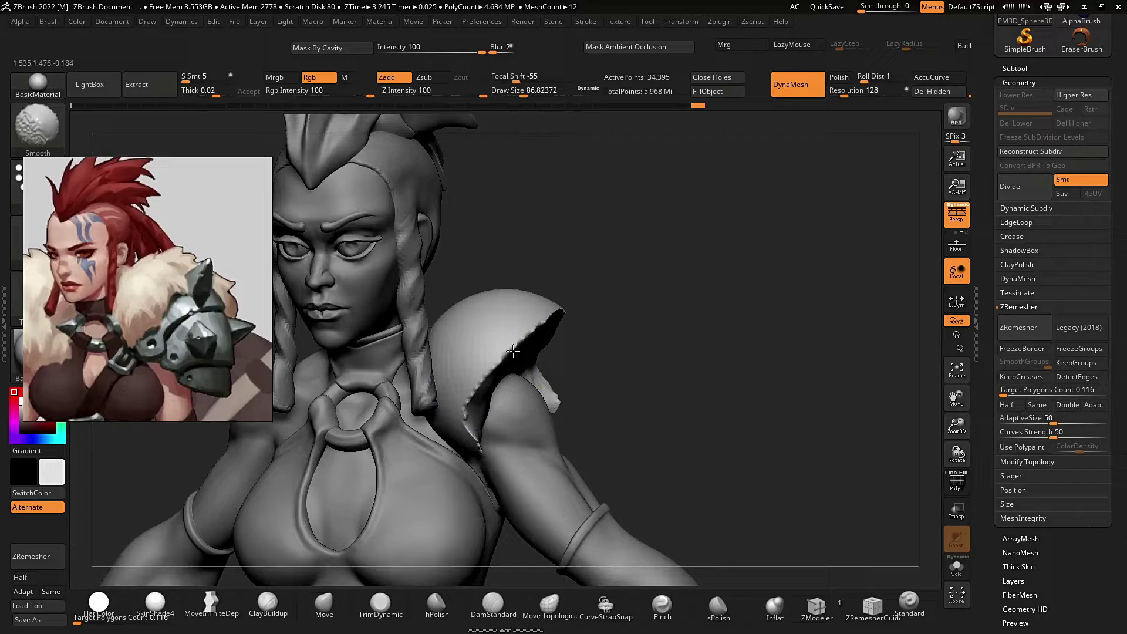
# Smooth the jagged rim of the shoulder shell where it opens over the arm.
pyautogui.keyDown('shift'); pyautogui.moveTo(473, 431); pyautogui.dragTo(490, 378); pyautogui.keyUp('shift')
pyautogui.moveTo(636, 364); pyautogui.dragTo(575, 350, button='right')
pyautogui.moveTo(689, 305)
pyautogui.mouseDown(button='right')
pyautogui.moveTo(742, 262)
pyautogui.moveTo(780, 258)
pyautogui.mouseUp(button='right')
# Reshape the shoulder plate's overall form and lower corners with a larger Move brush, using draw sizes of about 124 and 101.
pyautogui.press('s')
pyautogui.moveTo(683, 269); pyautogui.dragTo(693, 269)
pyautogui.keyDown('ctrl'); pyautogui.moveTo(640, 303); pyautogui.dragTo(622, 275, button='right'); pyautogui.keyUp('ctrl')
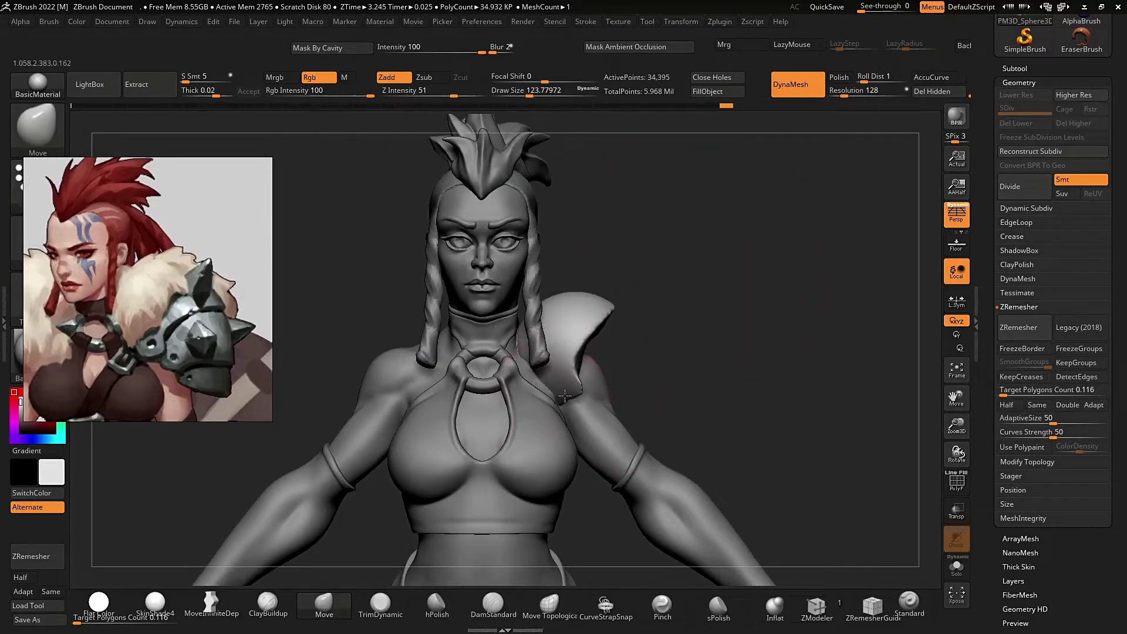
pyautogui.moveTo(565, 397); pyautogui.dragTo(545, 398, button='right')
pyautogui.moveTo(675, 259); pyautogui.dragTo(584, 369, button='right')
pyautogui.moveTo(700, 251); pyautogui.dragTo(614, 395, button='right')
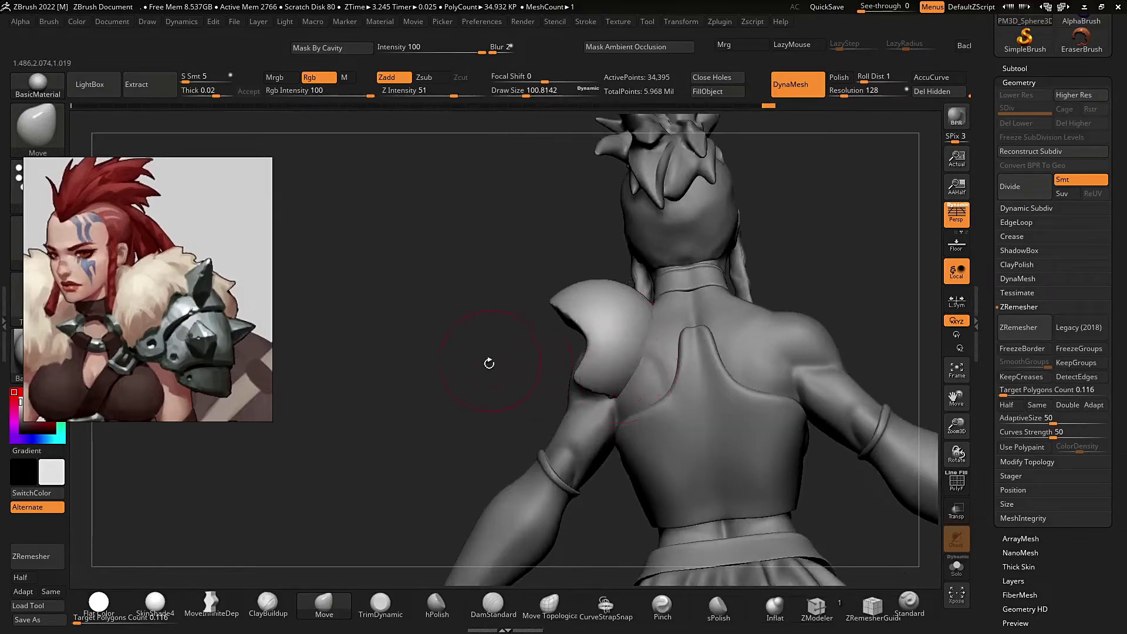
# Refine the shoulder plate's rim in side view with the Move brush at a draw size of about 87.
pyautogui.moveTo(489, 363)
pyautogui.mouseDown(button='right')
pyautogui.moveTo(623, 394)
pyautogui.moveTo(716, 235)
pyautogui.mouseUp(button='right')
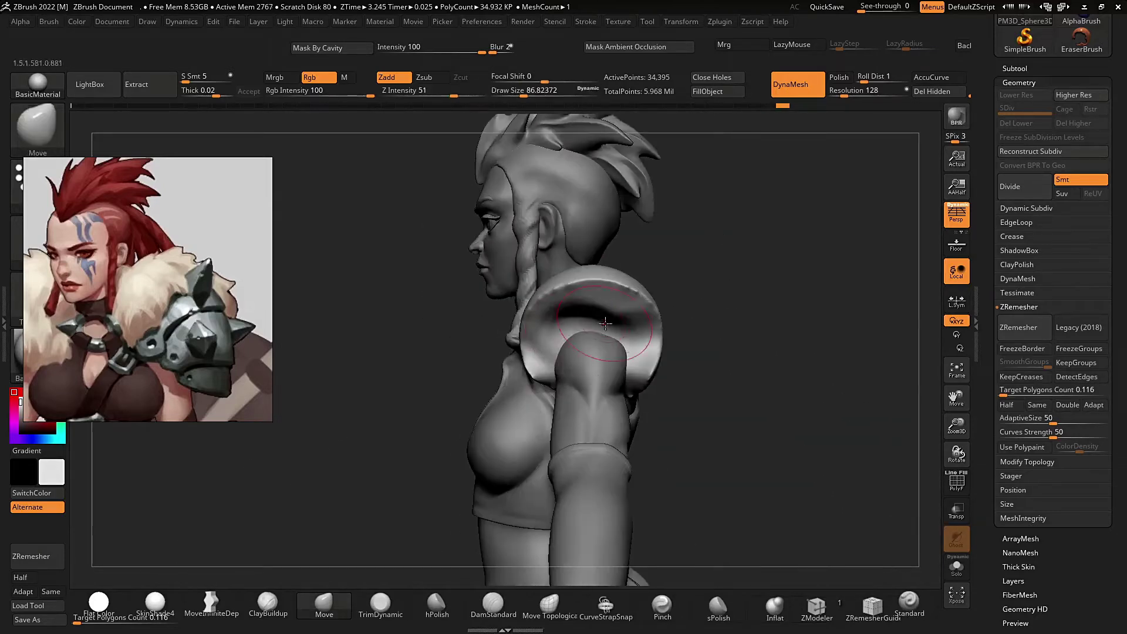
pyautogui.moveTo(653, 292); pyautogui.dragTo(603, 330, button='right')
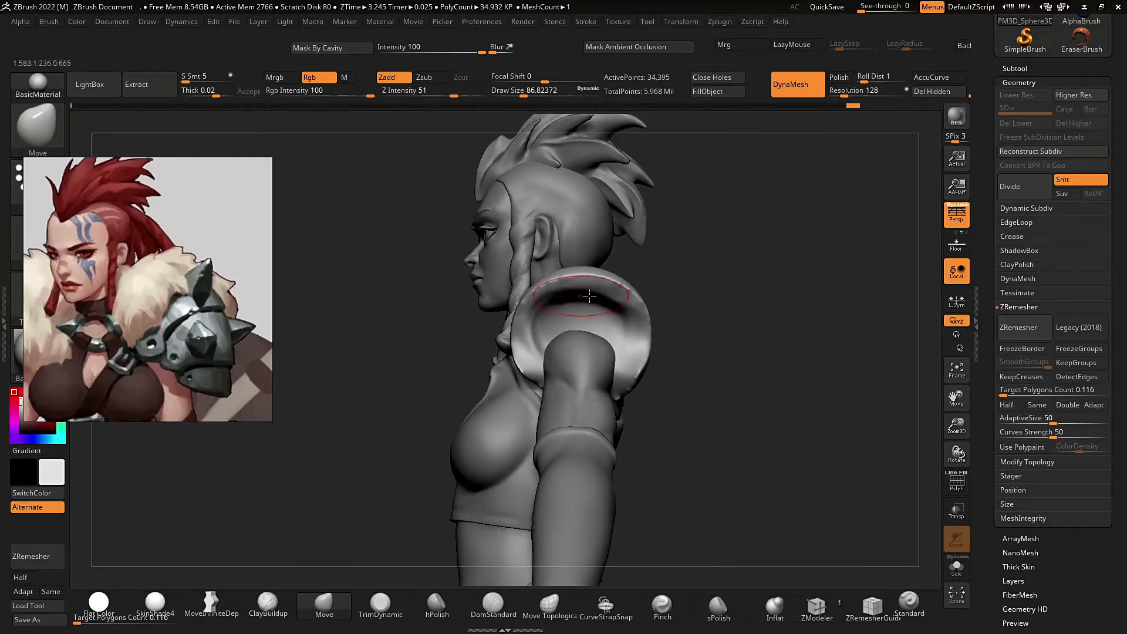
pyautogui.moveTo(544, 342); pyautogui.dragTo(549, 341)
pyautogui.moveTo(659, 253)
pyautogui.mouseDown(button='right')
pyautogui.moveTo(711, 246)
pyautogui.moveTo(668, 237)
pyautogui.moveTo(681, 274)
pyautogui.moveTo(634, 284)
pyautogui.moveTo(634, 262)
pyautogui.mouseUp(button='right')
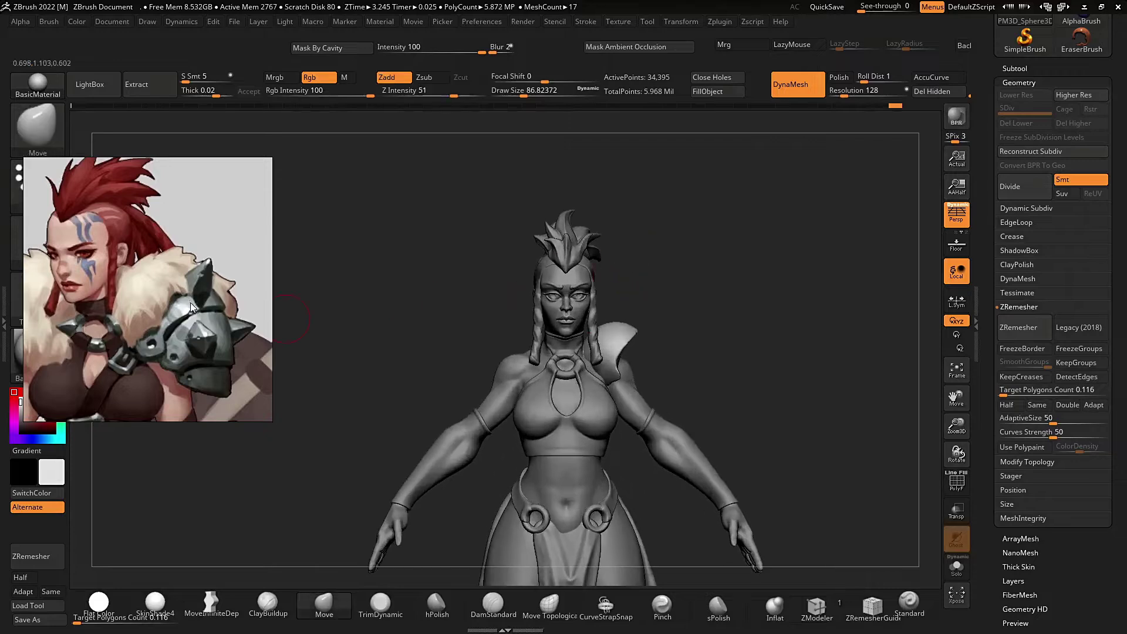
# Compare against the full reference figure and position the second shoulder plate over the upper arm, overlapping beneath the first.
pyautogui.scroll(-4, 254, 251)
pyautogui.keyDown('alt'); pyautogui.moveTo(221, 262); pyautogui.dragTo(179, 260); pyautogui.keyUp('alt')
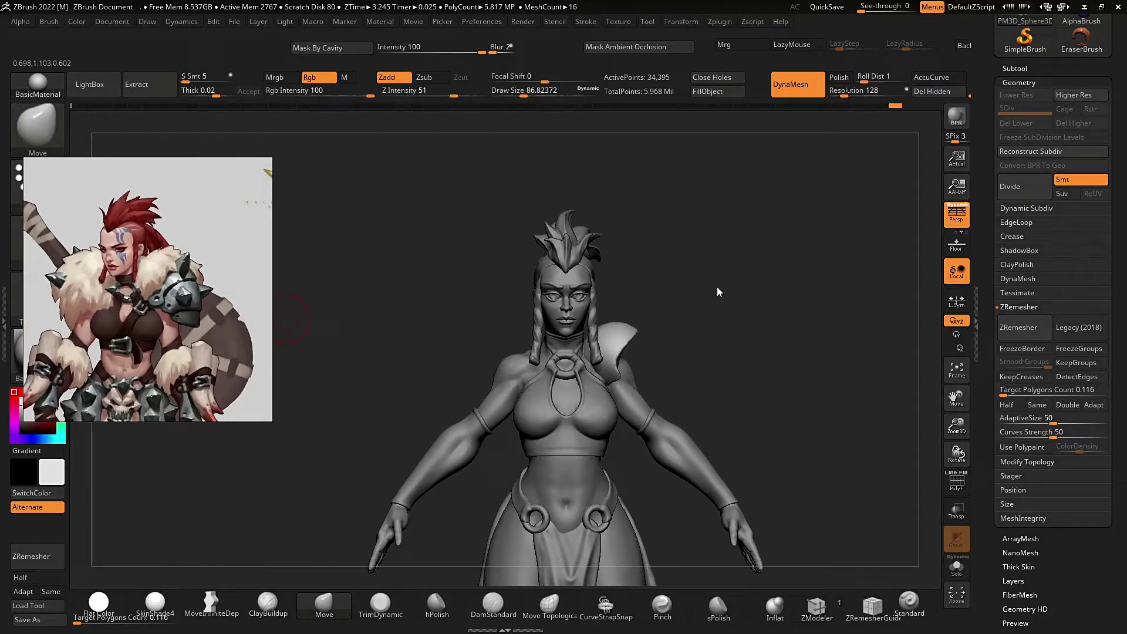
pyautogui.moveTo(719, 291); pyautogui.dragTo(639, 347, button='right')
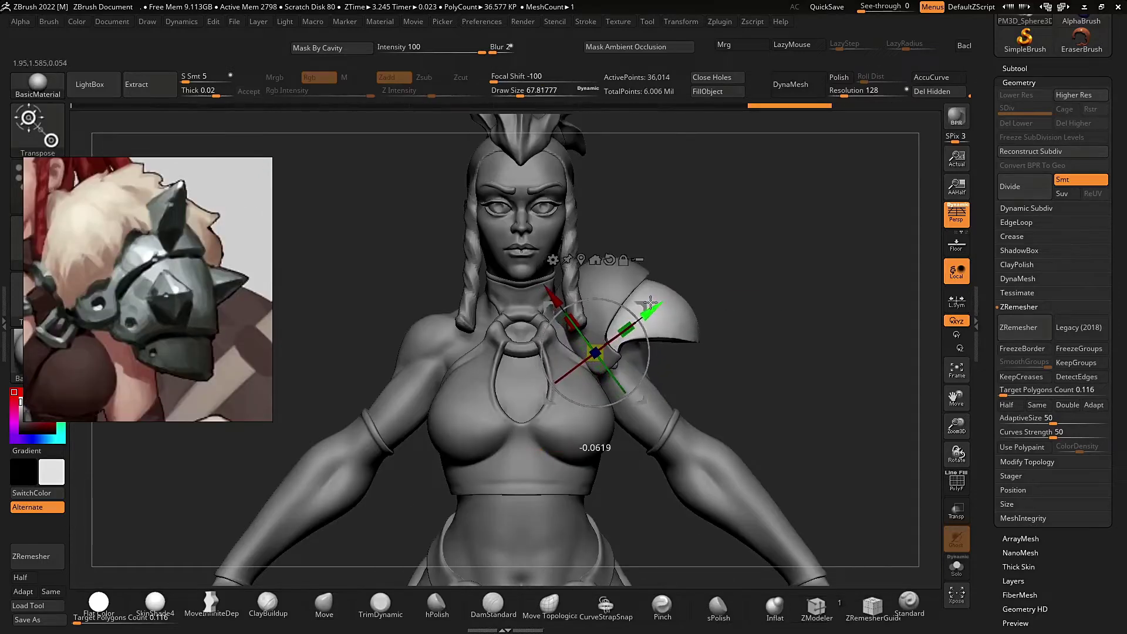
pyautogui.moveTo(650, 302); pyautogui.dragTo(649, 303)
pyautogui.moveTo(729, 259); pyautogui.dragTo(588, 290, button='right')
pyautogui.rightClick(634, 372)
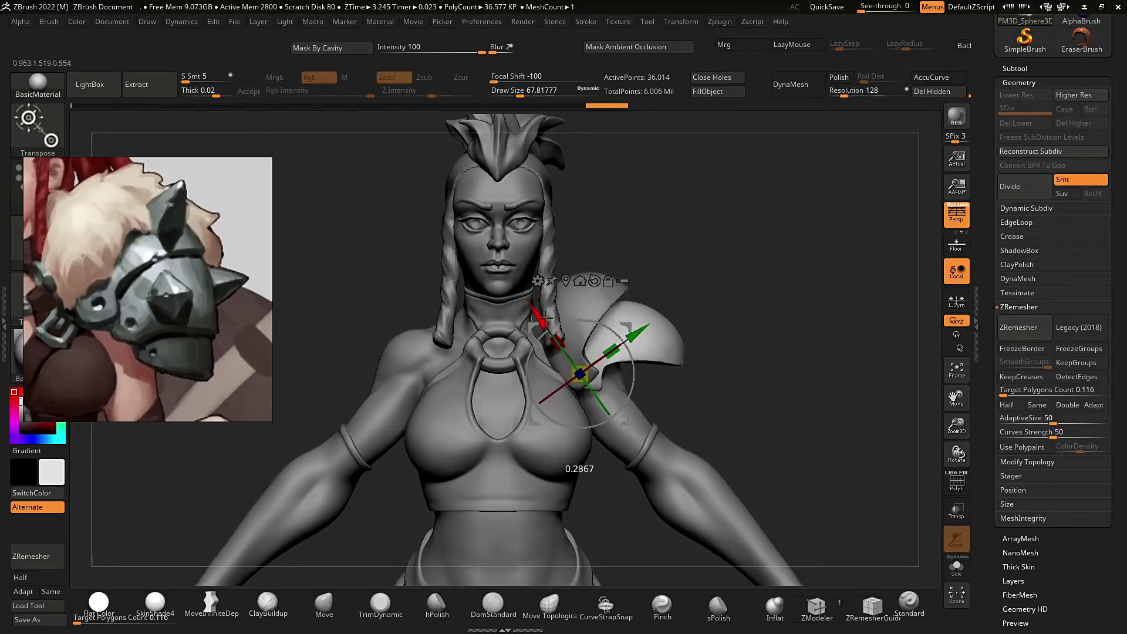
pyautogui.rightClick(501, 441)
# Adjust the form of the second shoulder plate over the upper arm with the Move brush at a draw size of about 172.
pyautogui.press('q')
pyautogui.press('s')
pyautogui.moveTo(579, 374); pyautogui.dragTo(596, 374)
pyautogui.moveTo(622, 367); pyautogui.dragTo(608, 370, button='right')
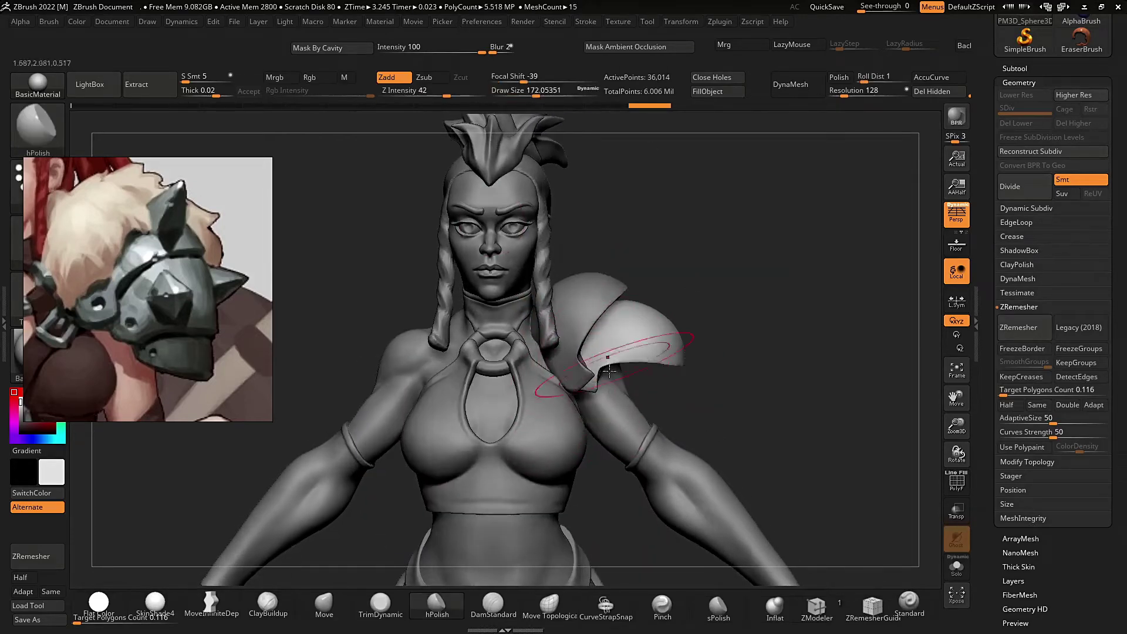
pyautogui.press('b')
pyautogui.press('m')
pyautogui.press('v')
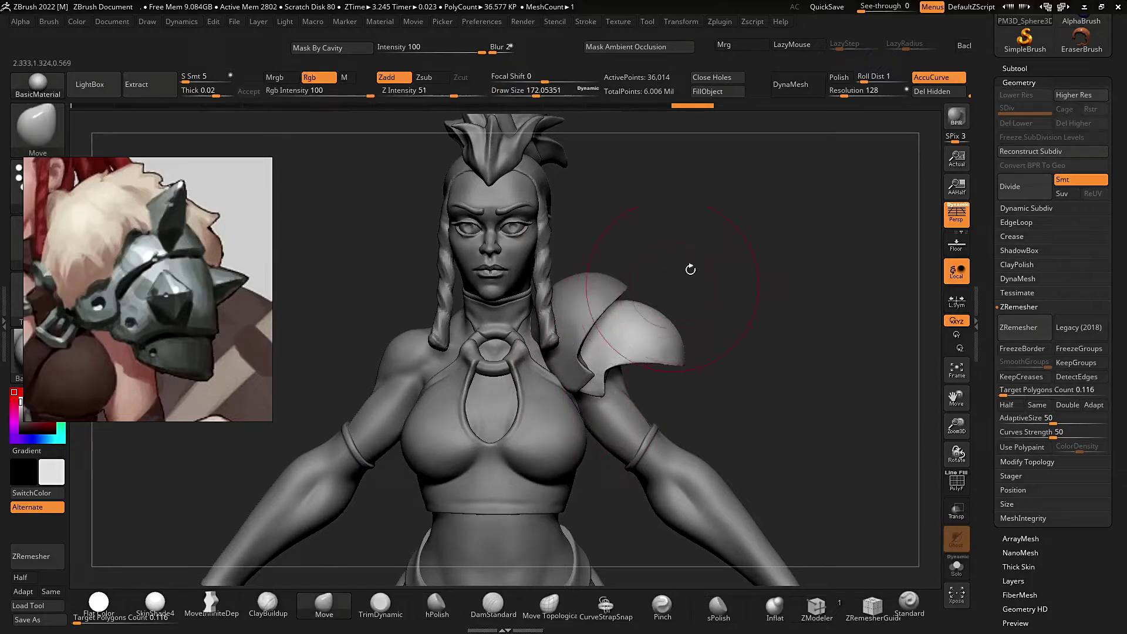
pyautogui.moveTo(690, 269); pyautogui.dragTo(614, 326)
# Refine the second shoulder plate's shape in side view with the Move brush, starting at a draw size of about 207.
pyautogui.press('s')
pyautogui.moveTo(590, 325); pyautogui.dragTo(628, 293, button='right')
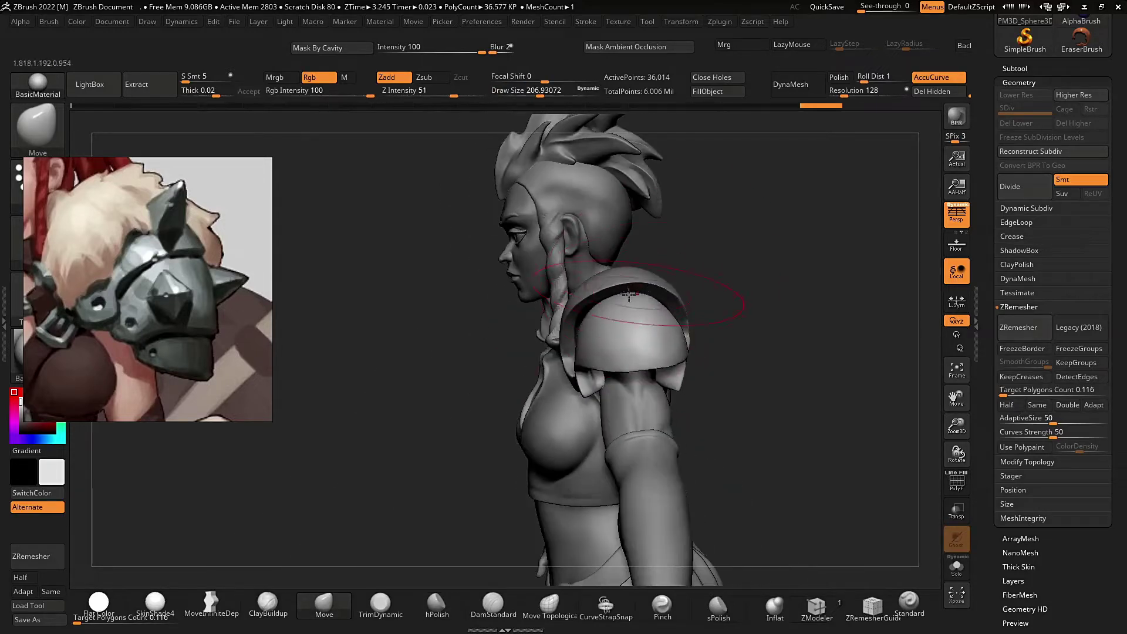
pyautogui.moveTo(575, 326)
pyautogui.mouseDown(button='right')
pyautogui.moveTo(675, 311)
pyautogui.moveTo(706, 319)
pyautogui.mouseUp(button='right')
pyautogui.moveTo(638, 269)
pyautogui.keyDown('ctrl'); pyautogui.mouseDown(button='right')
pyautogui.moveTo(795, 237)
pyautogui.moveTo(745, 244)
pyautogui.moveTo(638, 214)
pyautogui.moveTo(719, 335)
pyautogui.moveTo(725, 376)
pyautogui.mouseUp(button='right'); pyautogui.keyUp('ctrl')
pyautogui.moveTo(686, 262)
pyautogui.mouseDown(button='right')
pyautogui.moveTo(675, 258)
pyautogui.moveTo(696, 302)
pyautogui.mouseUp(button='right')
pyautogui.press('s')
pyautogui.moveTo(698, 303); pyautogui.dragTo(690, 302)
pyautogui.moveTo(705, 285)
pyautogui.mouseDown(button='right')
pyautogui.moveTo(714, 262)
pyautogui.moveTo(705, 264)
pyautogui.mouseUp(button='right')
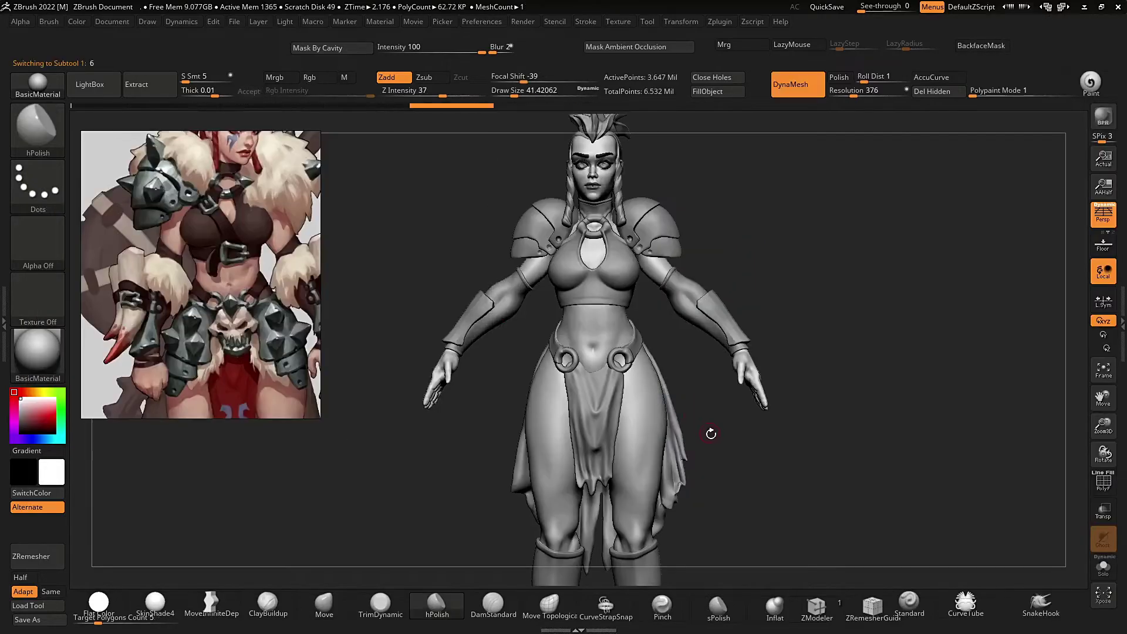
# Isolate the body, mask the outer hip and thigh areas symmetrically with a MaskPen lasso, and show all parts again.
pyautogui.moveTo(710, 433)
pyautogui.keyDown('ctrl'); pyautogui.mouseDown(button='right')
pyautogui.moveTo(729, 447)
pyautogui.moveTo(724, 337)
pyautogui.moveTo(628, 334)
pyautogui.mouseUp(button='right'); pyautogui.keyUp('ctrl')
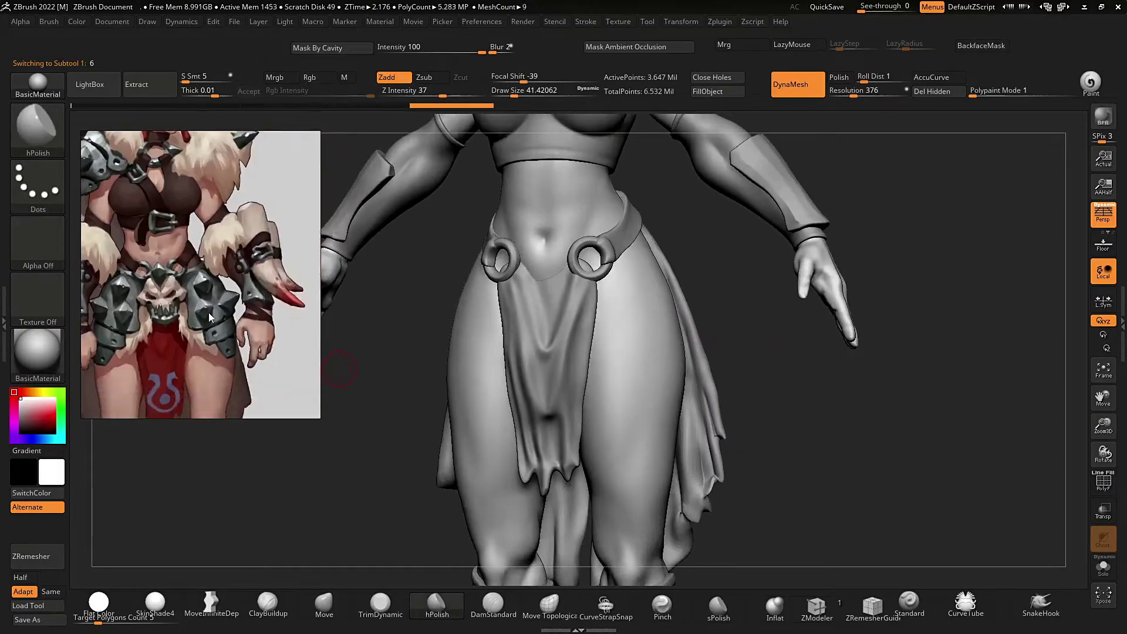
pyautogui.scroll(3, 175, 326)
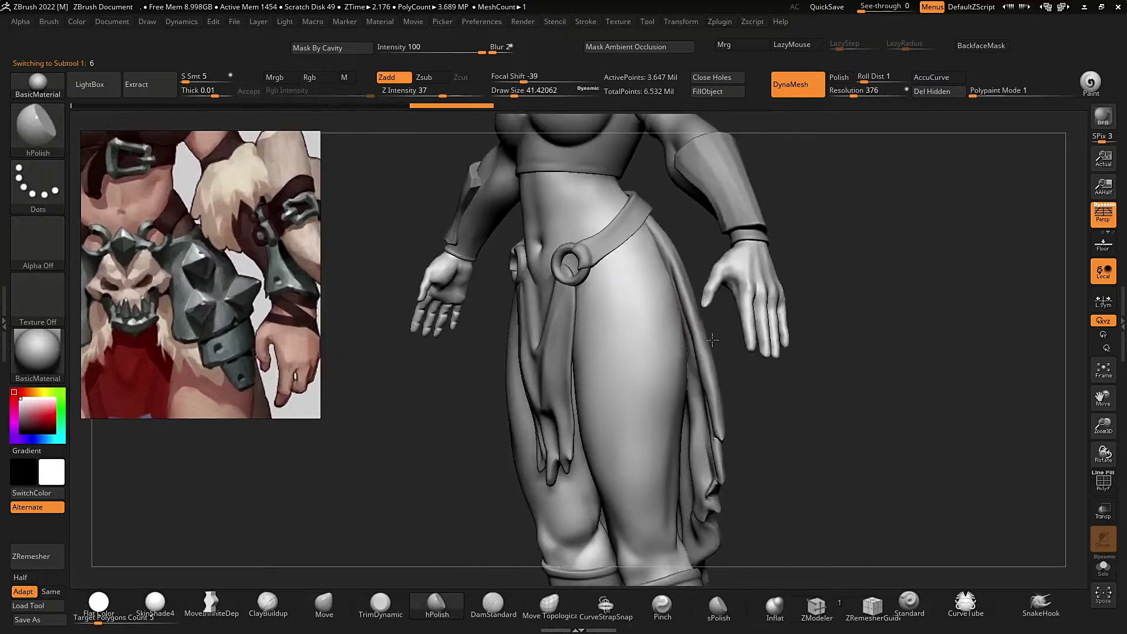
pyautogui.keyDown('ctrl'); pyautogui.moveTo(645, 363); pyautogui.dragTo(636, 319, button='right'); pyautogui.keyUp('ctrl')
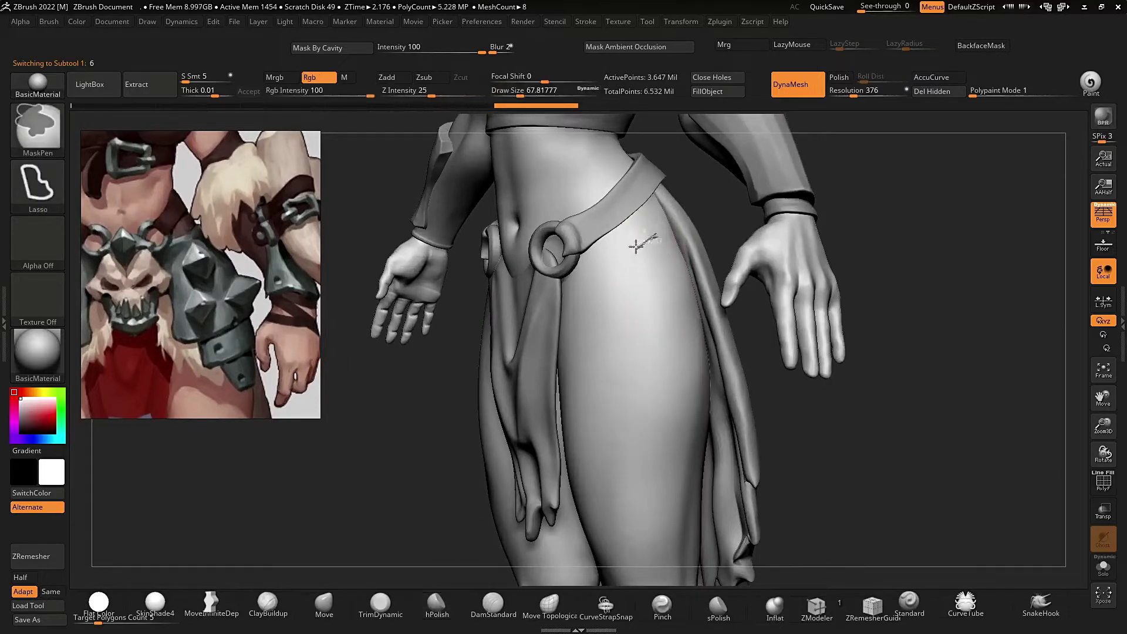
pyautogui.keyDown('ctrl'); pyautogui.moveTo(603, 269); pyautogui.dragTo(599, 276); pyautogui.keyUp('ctrl')
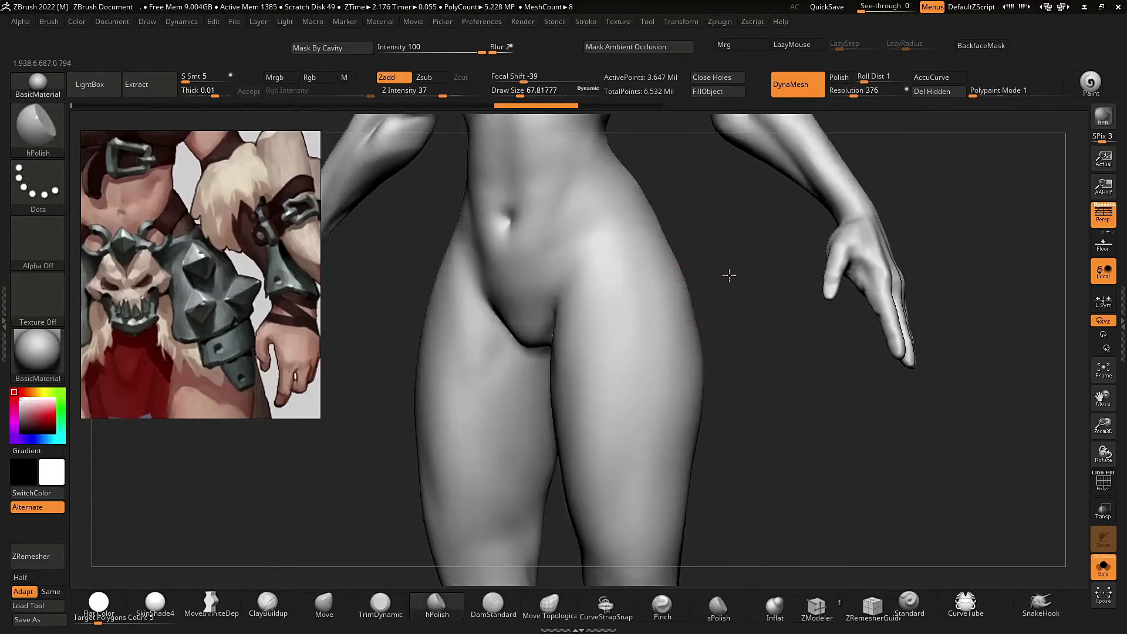
pyautogui.press('ctrl')
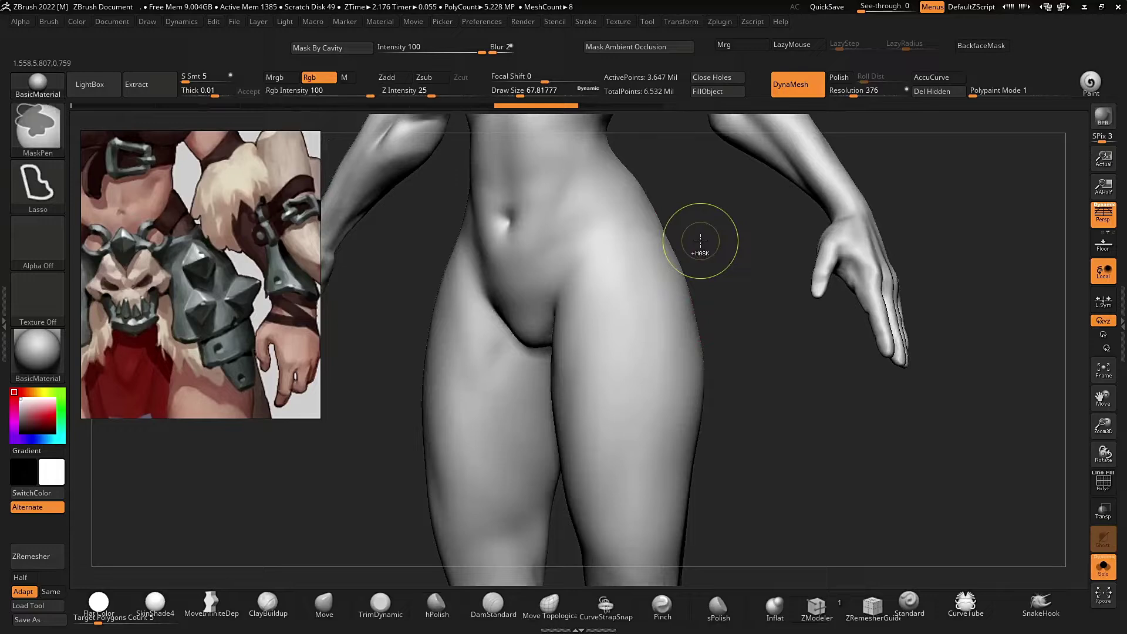
pyautogui.moveTo(585, 271)
pyautogui.keyDown('ctrl'); pyautogui.mouseDown()
pyautogui.moveTo(566, 446)
pyautogui.moveTo(646, 458)
pyautogui.moveTo(721, 411)
pyautogui.mouseUp(); pyautogui.keyUp('ctrl')
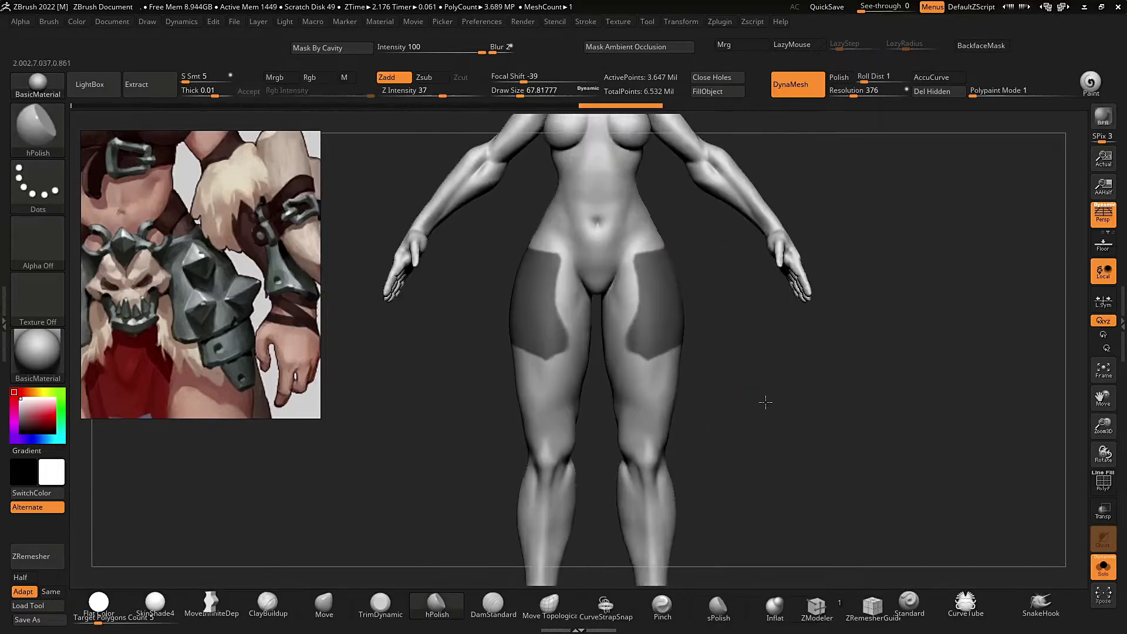
pyautogui.moveTo(767, 398); pyautogui.dragTo(699, 367)
pyautogui.click(687, 356)
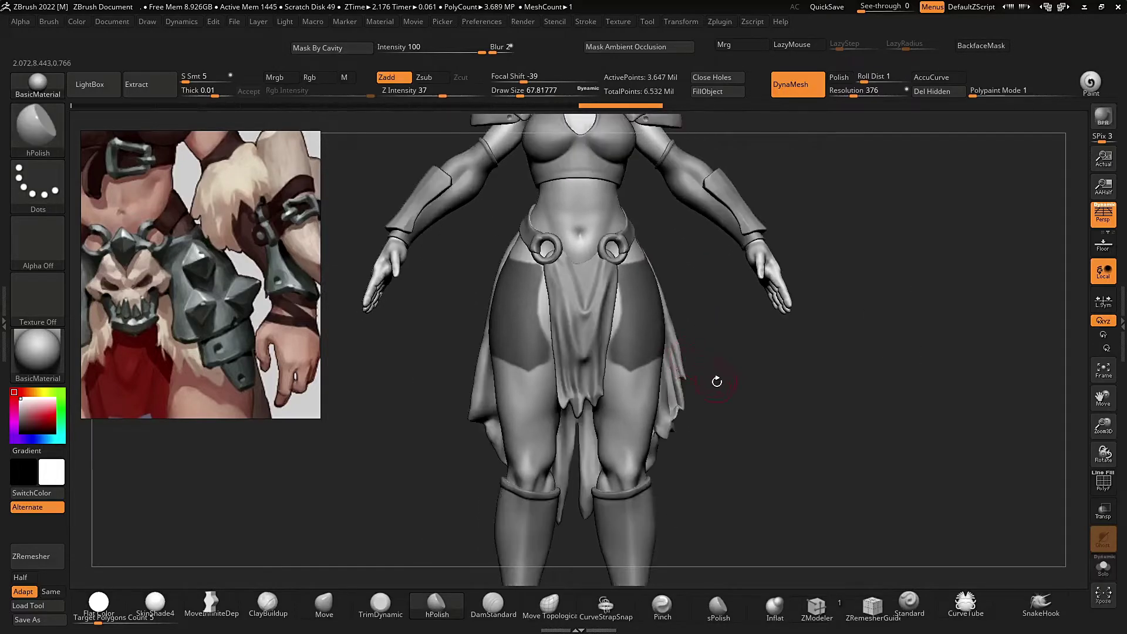
# Move the reference image to the opposite side of the model and crop it tightly around the spiked thigh armour.
pyautogui.moveTo(265, 192); pyautogui.dragTo(974, 236)
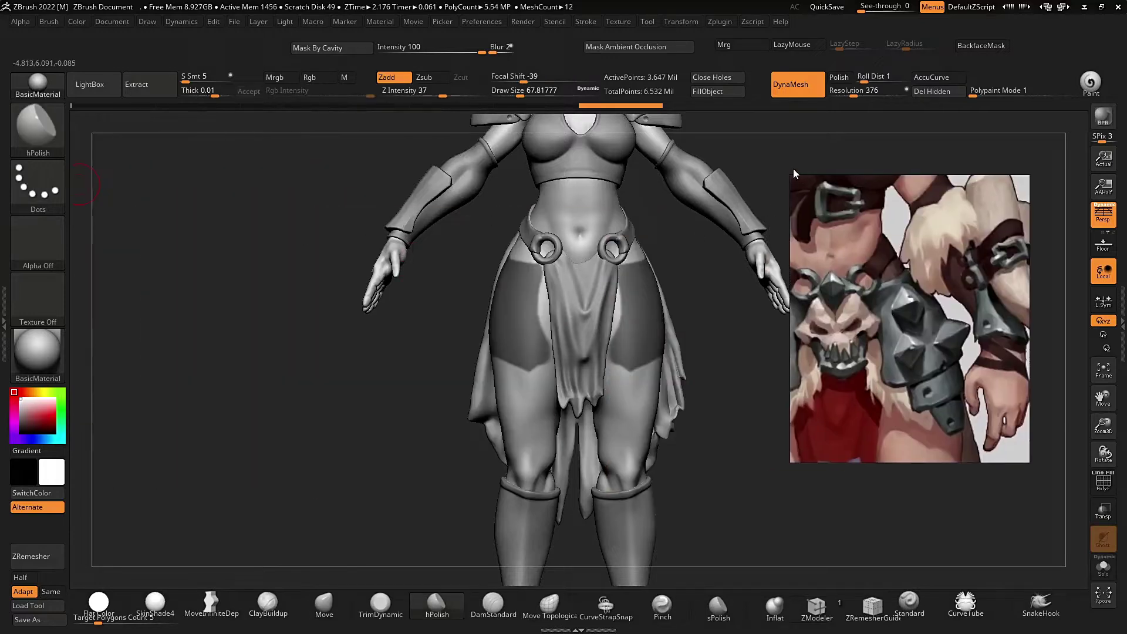
pyautogui.moveTo(791, 175); pyautogui.dragTo(878, 283)
pyautogui.moveTo(968, 358); pyautogui.dragTo(944, 352, button='middle')
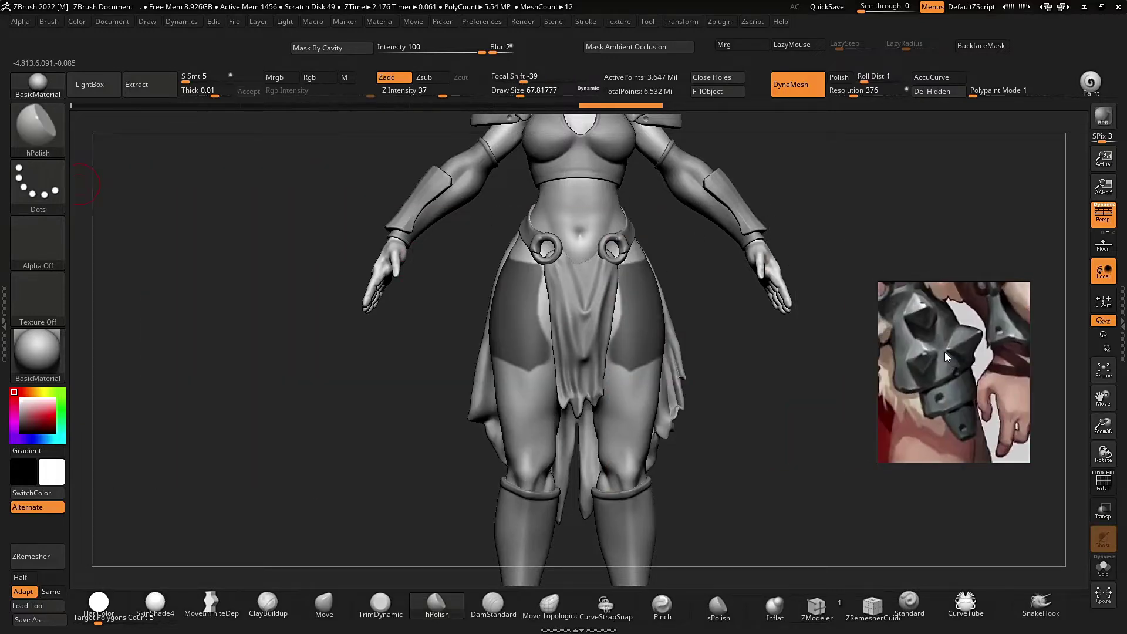
pyautogui.moveTo(933, 341); pyautogui.dragTo(930, 204)
pyautogui.moveTo(925, 456); pyautogui.dragTo(839, 448)
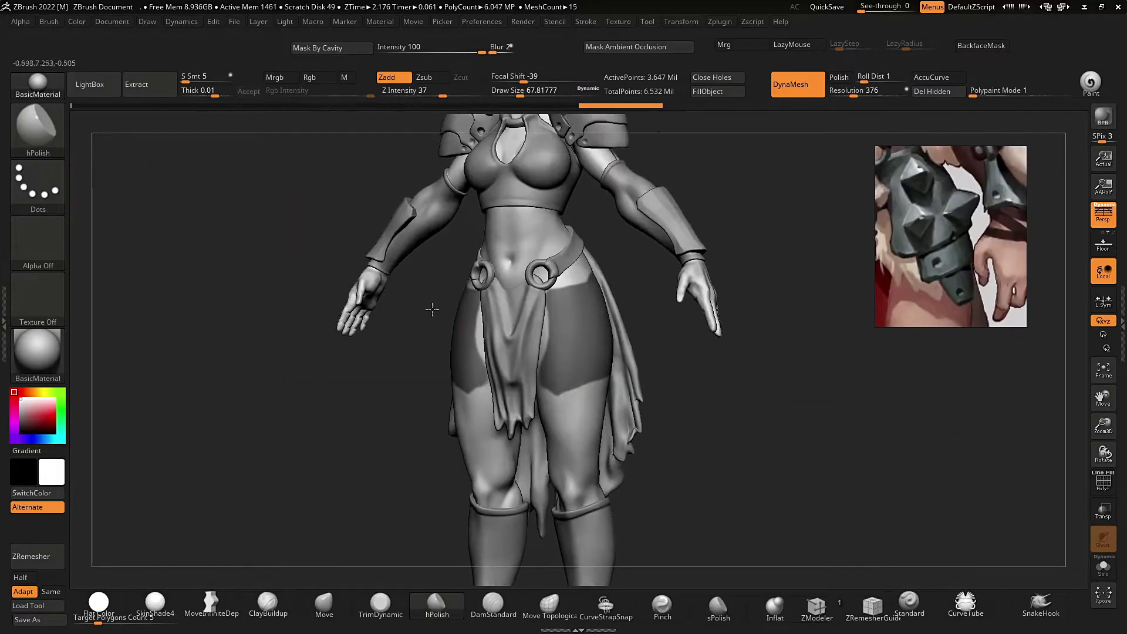
pyautogui.moveTo(994, 247); pyautogui.dragTo(0, 258)
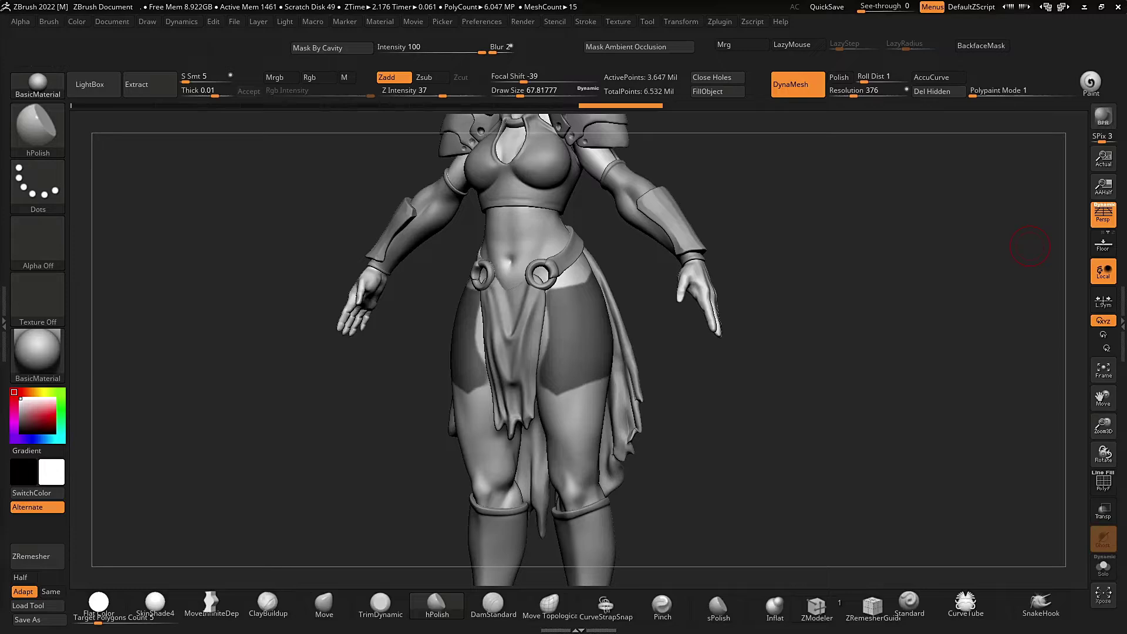
pyautogui.moveTo(0, 258); pyautogui.dragTo(976, 191)
# Open the recent PureRef board "female anatomy".
pyautogui.press('super')
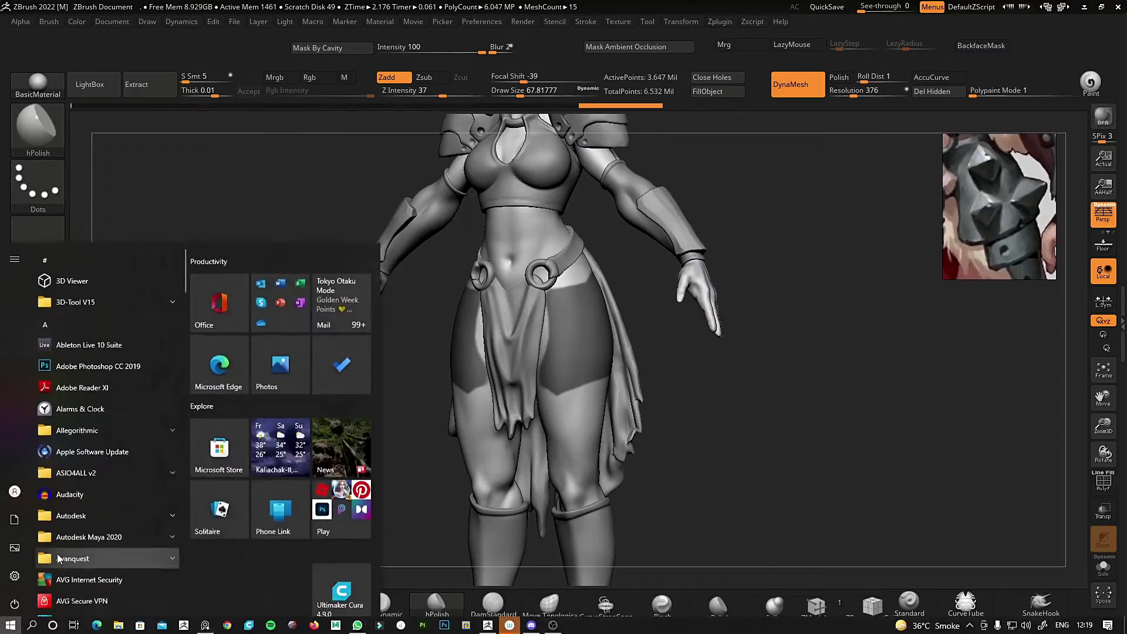
pyautogui.rightClick(206, 623)
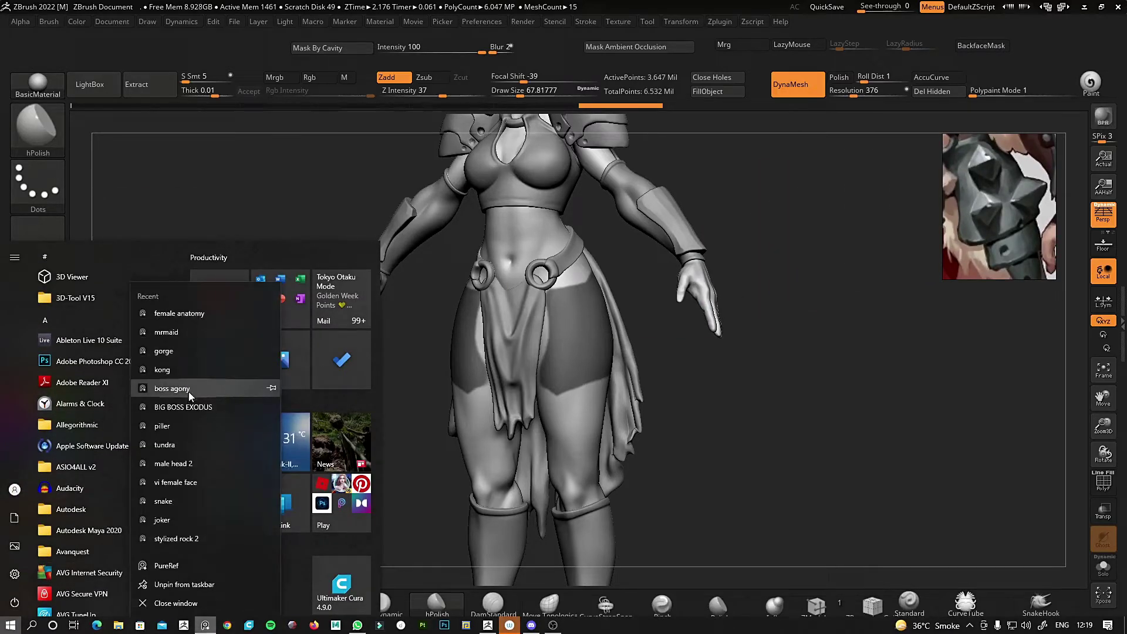
pyautogui.click(177, 313)
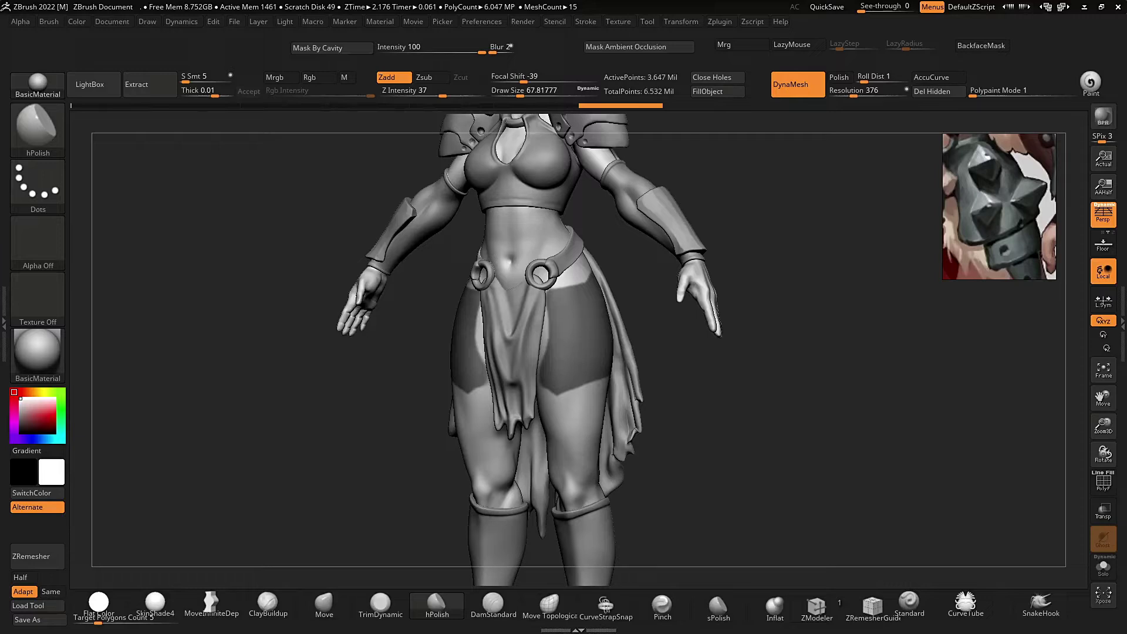
# Isolate the body, change the MaskPen stroke to FreeHand, and erase the blurry inner front edges of the thigh mask at draw size about 68.
pyautogui.moveTo(739, 444); pyautogui.dragTo(697, 430)
pyautogui.hotkey('shift', 's')
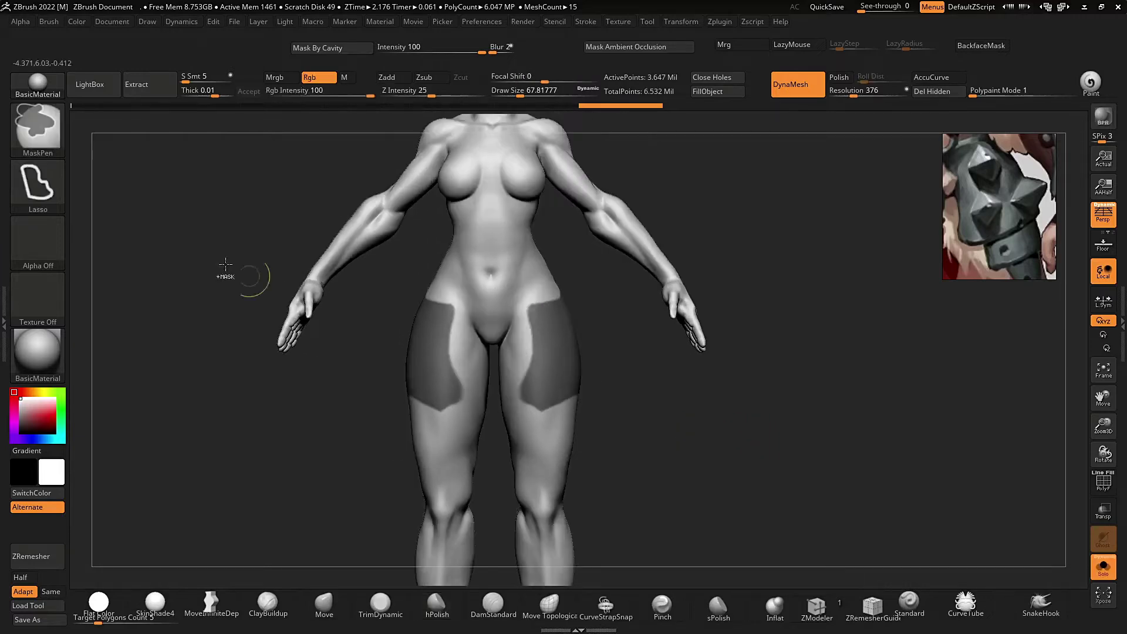
pyautogui.click(38, 183)
pyautogui.click(218, 191)
pyautogui.scroll(3, 513, 285)
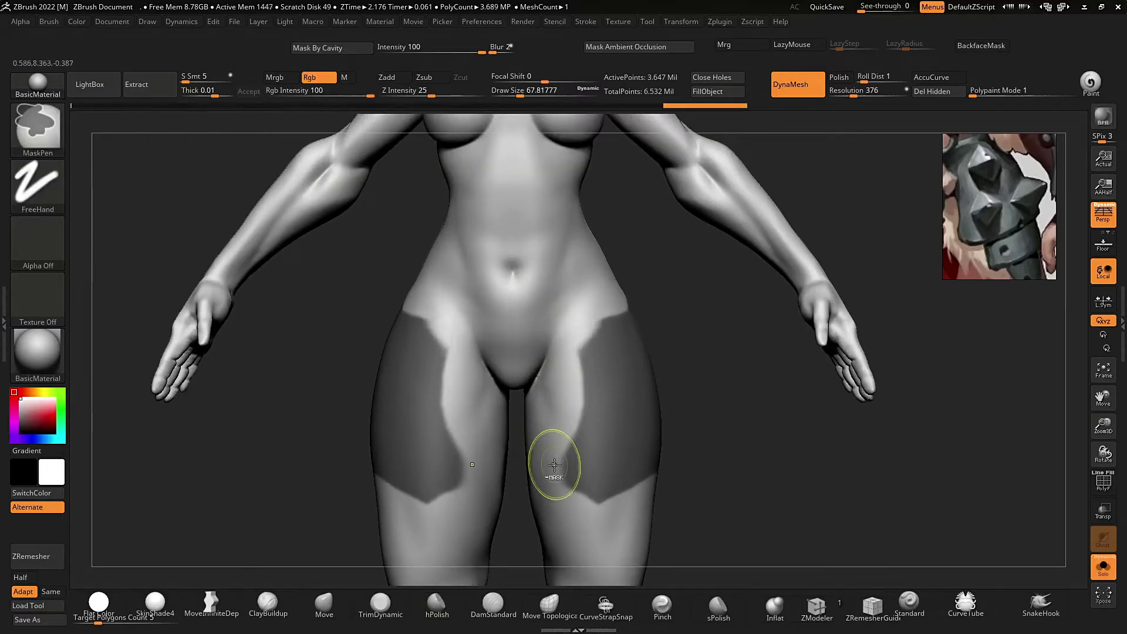
pyautogui.keyDown('ctrl'); pyautogui.keyDown('alt'); pyautogui.click(562, 414); pyautogui.keyUp('alt'); pyautogui.keyUp('ctrl')
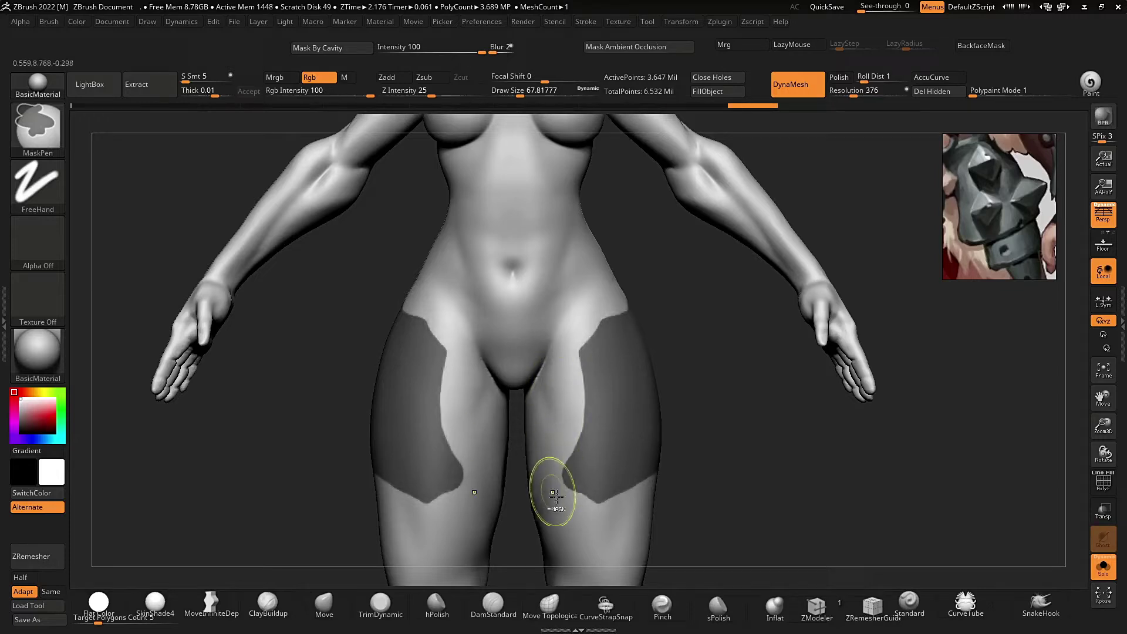
pyautogui.keyDown('ctrl'); pyautogui.keyDown('alt'); pyautogui.moveTo(554, 479); pyautogui.dragTo(566, 500); pyautogui.keyUp('alt'); pyautogui.keyUp('ctrl')
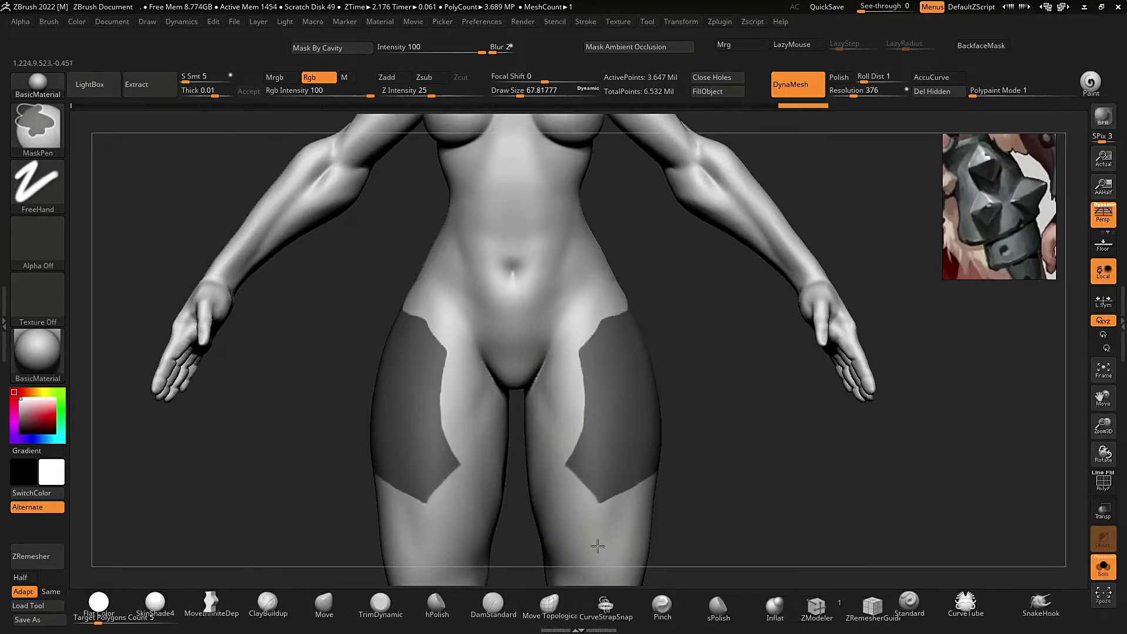
# Clean up the lower edge of the thigh mask from the front and outer side with MaskPen at a draw size of about 56.
pyautogui.moveTo(734, 496); pyautogui.dragTo(734, 452)
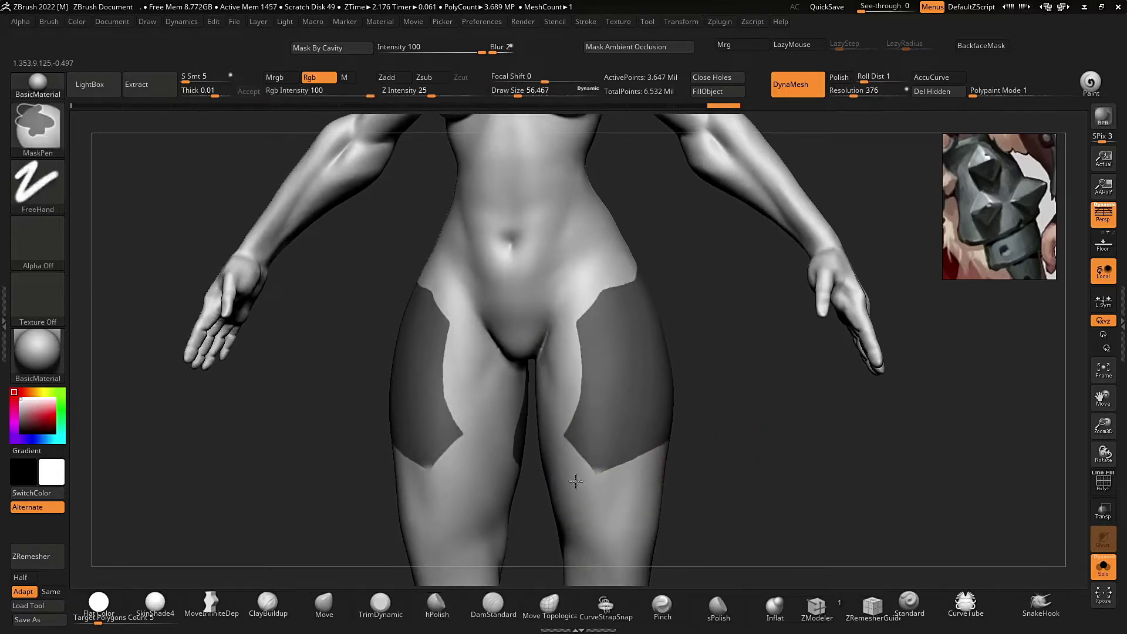
pyautogui.moveTo(737, 471); pyautogui.dragTo(669, 452)
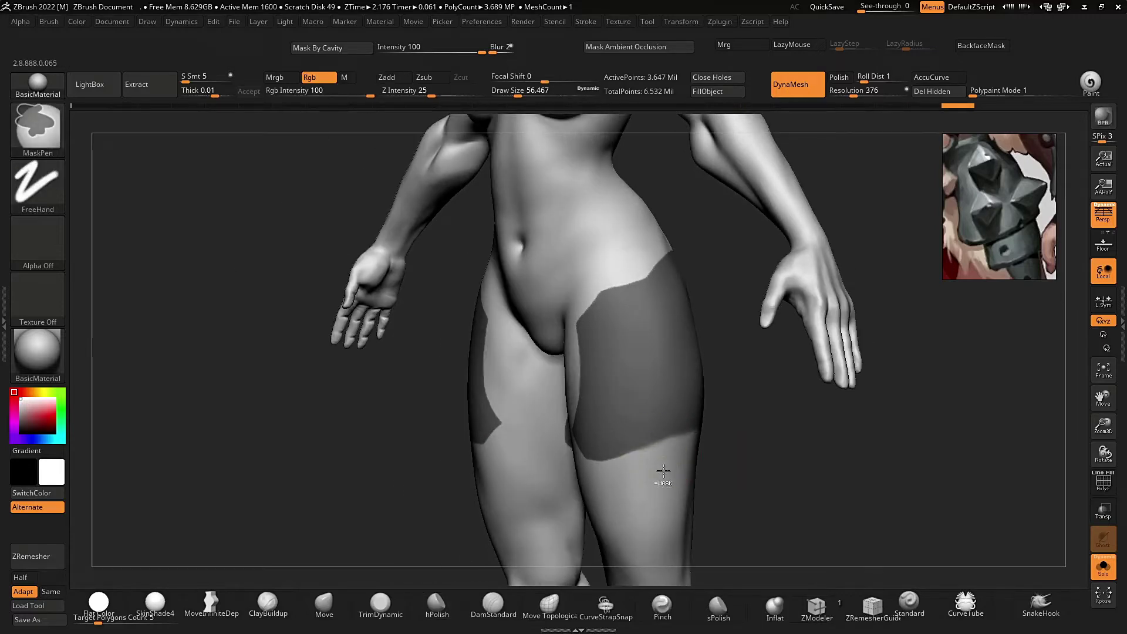
pyautogui.keyDown('ctrl'); pyautogui.moveTo(670, 470); pyautogui.dragTo(617, 423, button='right'); pyautogui.keyUp('ctrl')
pyautogui.keyDown('ctrl'); pyautogui.moveTo(617, 422); pyautogui.dragTo(669, 463, button='right'); pyautogui.keyUp('ctrl')
pyautogui.moveTo(714, 466)
pyautogui.keyDown('ctrl'); pyautogui.keyDown('alt'); pyautogui.mouseDown()
pyautogui.moveTo(731, 418)
pyautogui.moveTo(738, 469)
pyautogui.mouseUp(); pyautogui.keyUp('alt'); pyautogui.keyUp('ctrl')
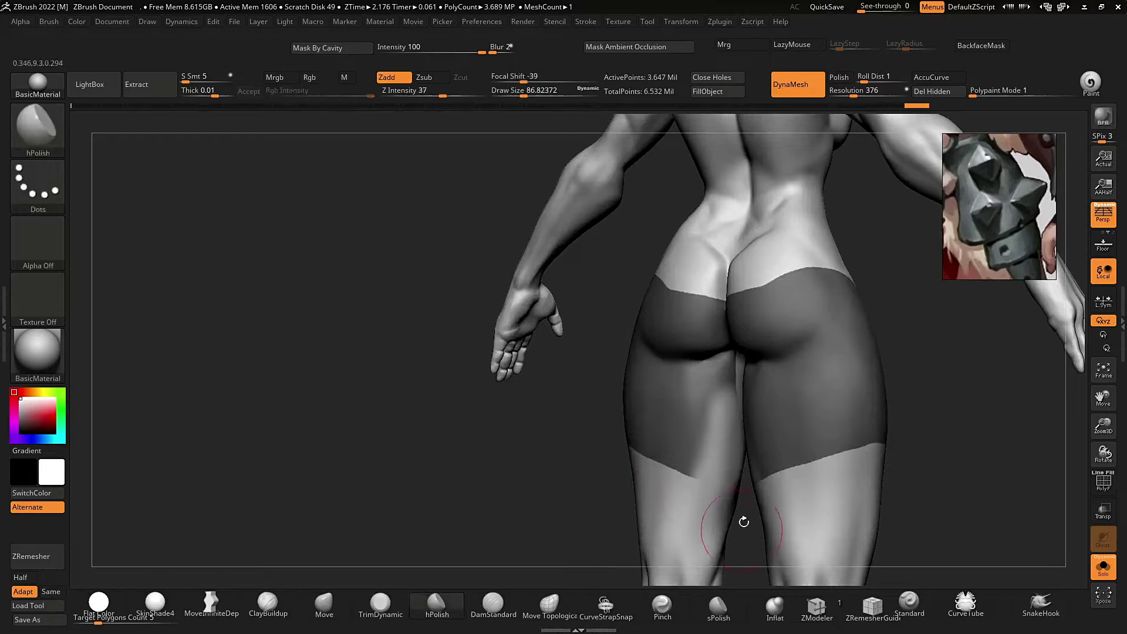
# Erase the mask from the buttocks and inner back thighs with MaskPen, using draw sizes of about 87 and 46.
pyautogui.moveTo(742, 523); pyautogui.dragTo(769, 516, button='right')
pyautogui.moveTo(723, 461)
pyautogui.keyDown('ctrl'); pyautogui.keyDown('alt'); pyautogui.mouseDown()
pyautogui.moveTo(729, 396)
pyautogui.moveTo(710, 317)
pyautogui.moveTo(684, 470)
pyautogui.moveTo(698, 305)
pyautogui.moveTo(684, 478)
pyautogui.moveTo(696, 249)
pyautogui.mouseUp(); pyautogui.keyUp('alt'); pyautogui.keyUp('ctrl')
pyautogui.keyDown('ctrl'); pyautogui.moveTo(578, 470); pyautogui.dragTo(578, 346, button='right'); pyautogui.keyUp('ctrl')
pyautogui.moveTo(511, 475); pyautogui.dragTo(704, 474, button='right')
pyautogui.keyDown('alt'); pyautogui.moveTo(857, 455); pyautogui.dragTo(823, 430, button='right'); pyautogui.keyUp('alt')
pyautogui.moveTo(822, 429); pyautogui.dragTo(588, 424, button='right')
pyautogui.moveTo(617, 425)
pyautogui.keyDown('ctrl'); pyautogui.mouseDown(button='right')
pyautogui.moveTo(638, 490)
pyautogui.moveTo(649, 448)
pyautogui.mouseUp(button='right'); pyautogui.keyUp('ctrl')
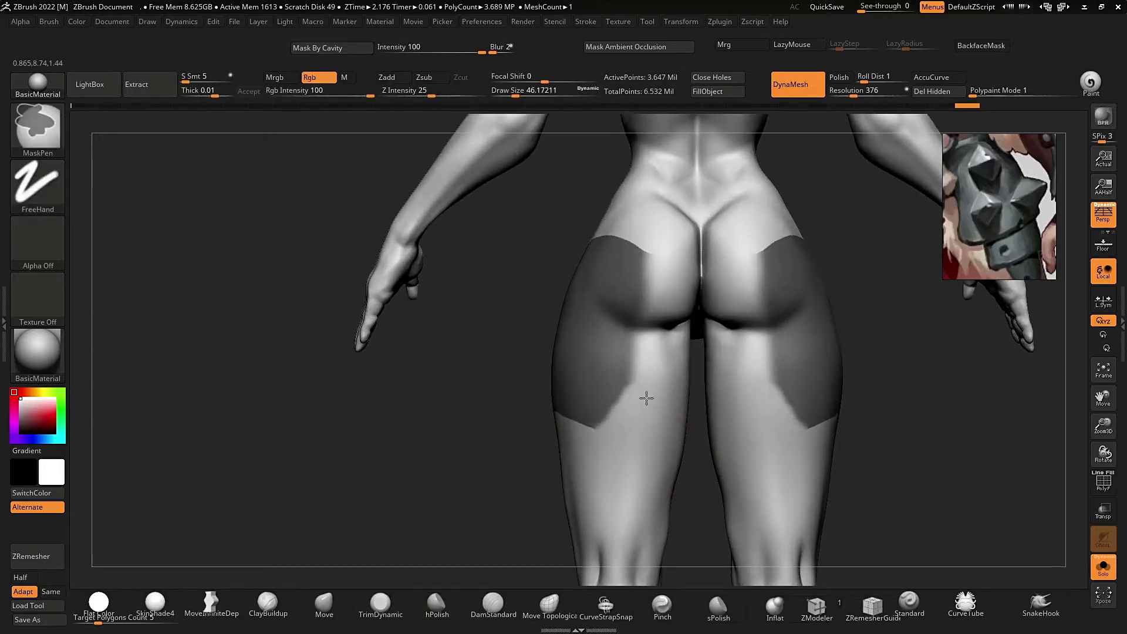
pyautogui.moveTo(646, 361)
pyautogui.keyDown('ctrl'); pyautogui.keyDown('alt'); pyautogui.mouseDown()
pyautogui.moveTo(651, 304)
pyautogui.moveTo(637, 253)
pyautogui.mouseUp(); pyautogui.keyUp('alt'); pyautogui.keyUp('ctrl')
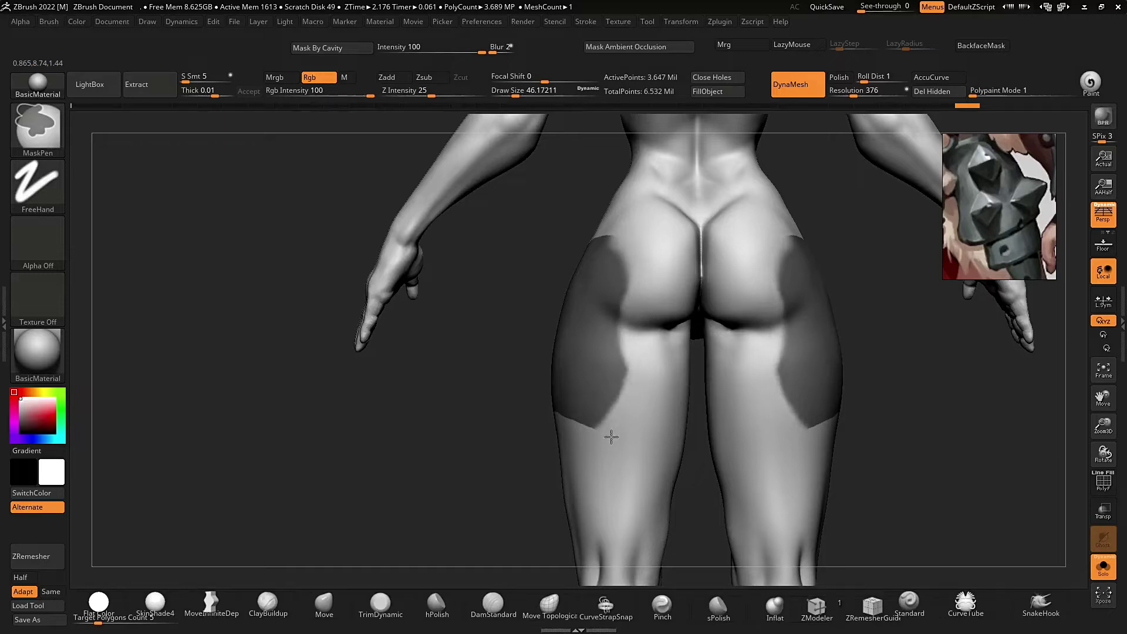
pyautogui.keyDown('ctrl'); pyautogui.keyDown('alt'); pyautogui.moveTo(634, 250); pyautogui.dragTo(632, 236); pyautogui.keyUp('alt'); pyautogui.keyUp('ctrl')
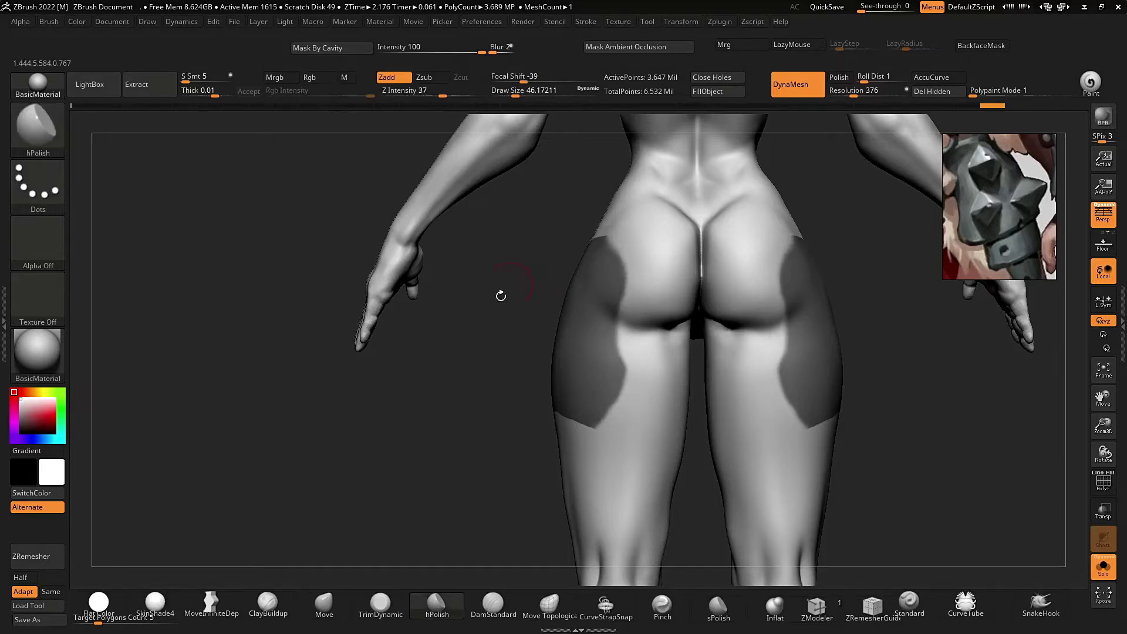
# Sharpen the mask's upper edge around the back and side of the hip with MaskPen at a draw size of about 46.
pyautogui.moveTo(500, 294); pyautogui.dragTo(564, 287)
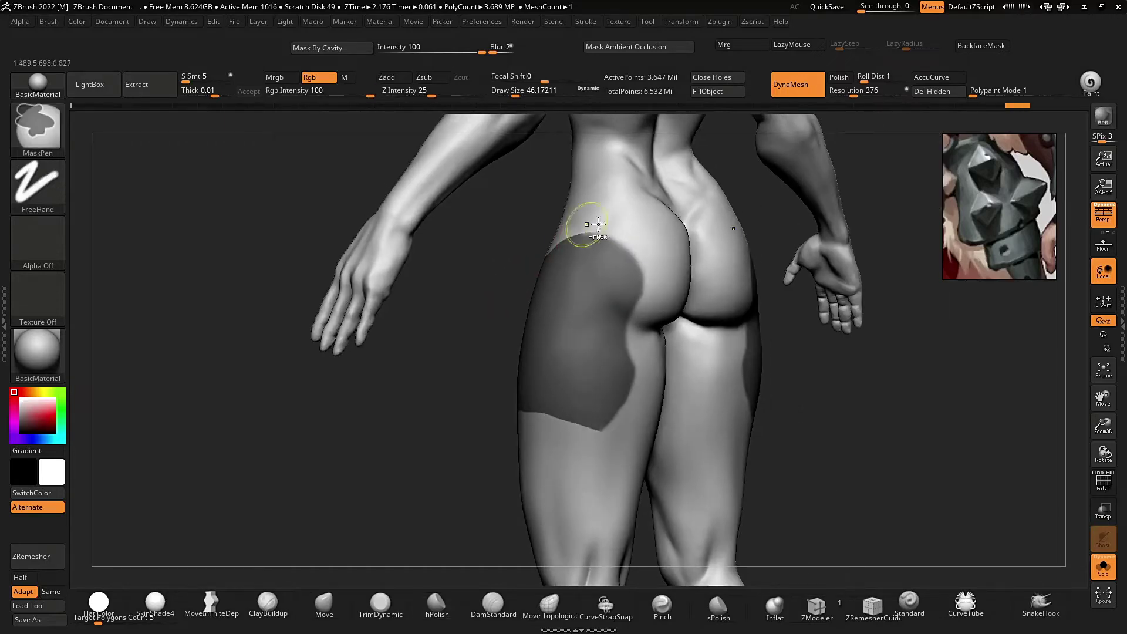
pyautogui.keyDown('ctrl'); pyautogui.moveTo(644, 238); pyautogui.dragTo(679, 266, button='right'); pyautogui.keyUp('ctrl')
pyautogui.moveTo(683, 405)
pyautogui.mouseDown(button='right')
pyautogui.moveTo(780, 434)
pyautogui.moveTo(795, 415)
pyautogui.moveTo(695, 385)
pyautogui.moveTo(630, 285)
pyautogui.moveTo(560, 270)
pyautogui.mouseUp(button='right')
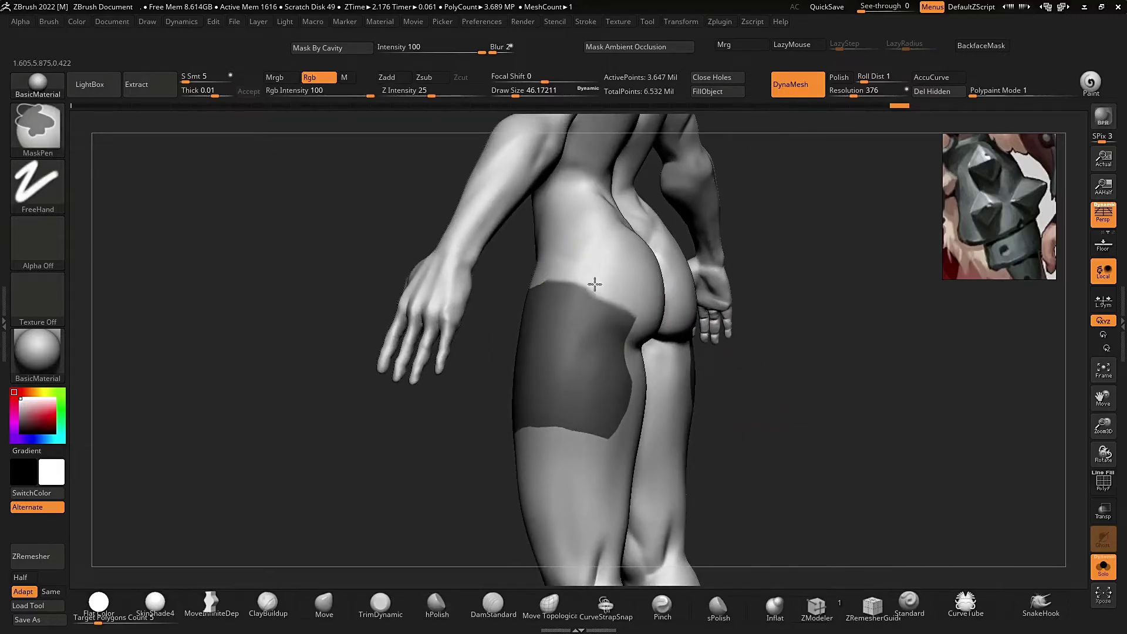
pyautogui.keyDown('ctrl'); pyautogui.moveTo(659, 263); pyautogui.dragTo(687, 289, button='right'); pyautogui.keyUp('ctrl')
pyautogui.moveTo(688, 289); pyautogui.dragTo(681, 314, button='right')
pyautogui.keyDown('ctrl'); pyautogui.moveTo(680, 314); pyautogui.dragTo(640, 298, button='right'); pyautogui.keyUp('ctrl')
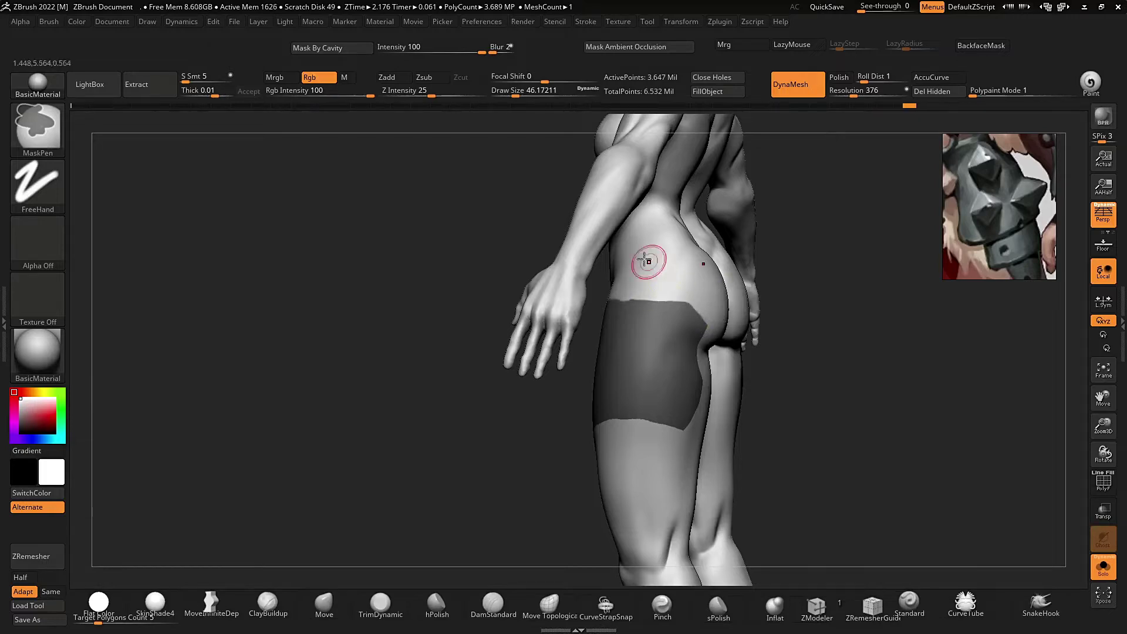
pyautogui.keyDown('ctrl'); pyautogui.moveTo(668, 314); pyautogui.dragTo(673, 373, button='right'); pyautogui.keyUp('ctrl')
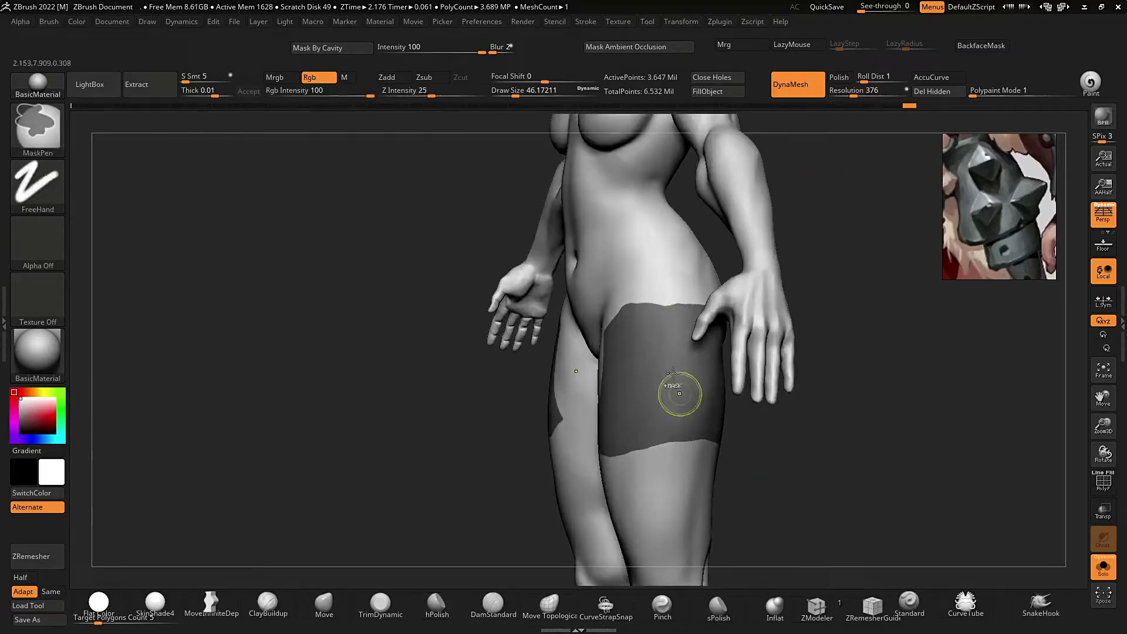
# Refine the mask's upper front edge at the hip with a draw size of about 25 and show the whole figure again.
pyautogui.moveTo(696, 336); pyautogui.dragTo(801, 236, button='right')
pyautogui.keyDown('ctrl'); pyautogui.moveTo(678, 298); pyautogui.dragTo(650, 306); pyautogui.keyUp('ctrl')
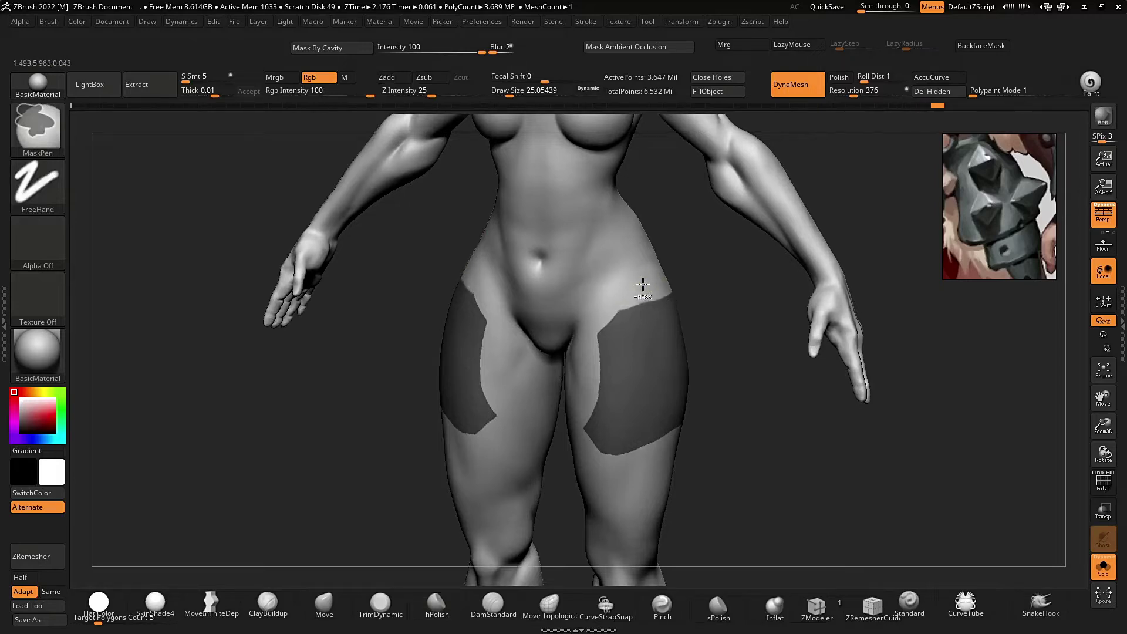
pyautogui.keyDown('ctrl'); pyautogui.moveTo(684, 431); pyautogui.dragTo(698, 366, button='right'); pyautogui.keyUp('ctrl')
pyautogui.moveTo(698, 366)
pyautogui.mouseDown(button='right')
pyautogui.moveTo(739, 393)
pyautogui.moveTo(704, 415)
pyautogui.mouseUp(button='right')
pyautogui.hotkey('alt', 's')
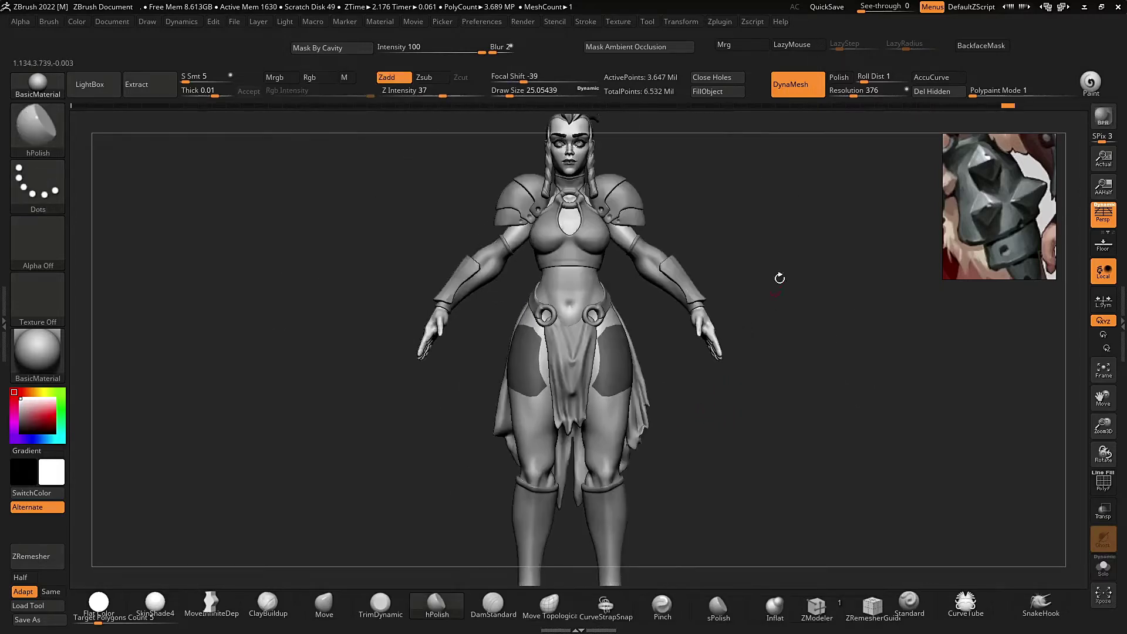
pyautogui.moveTo(780, 278); pyautogui.dragTo(796, 201)
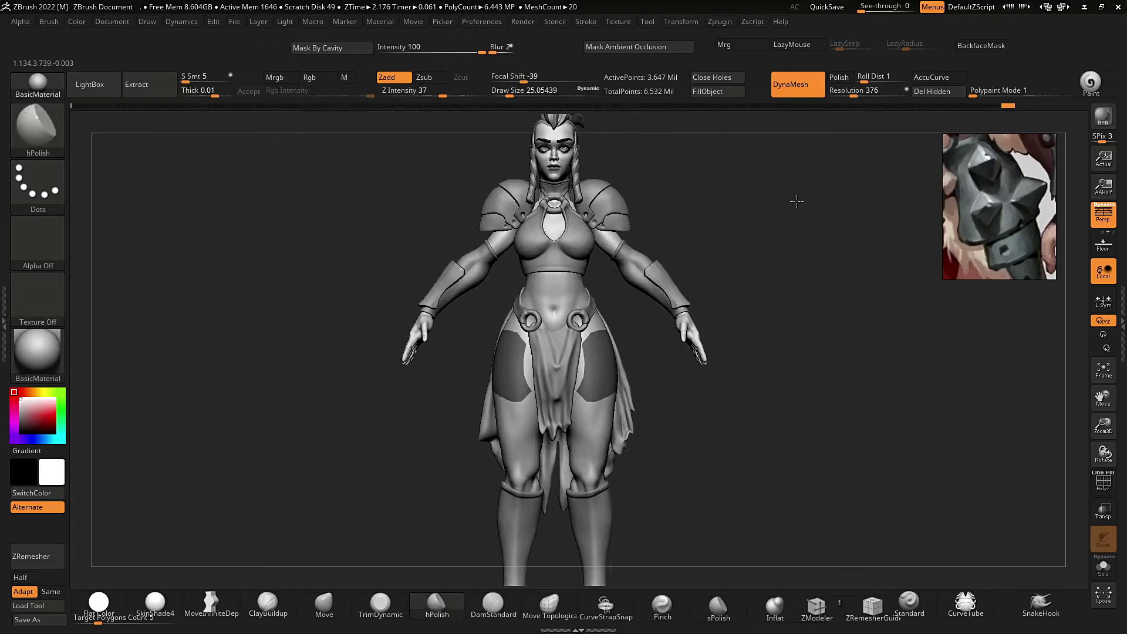
# Compare the masked thighs with the reference illustration, reframing the reference around the skull belt and spiked armour.
pyautogui.keyDown('ctrl'); pyautogui.moveTo(622, 346); pyautogui.dragTo(640, 400, button='right'); pyautogui.keyUp('ctrl')
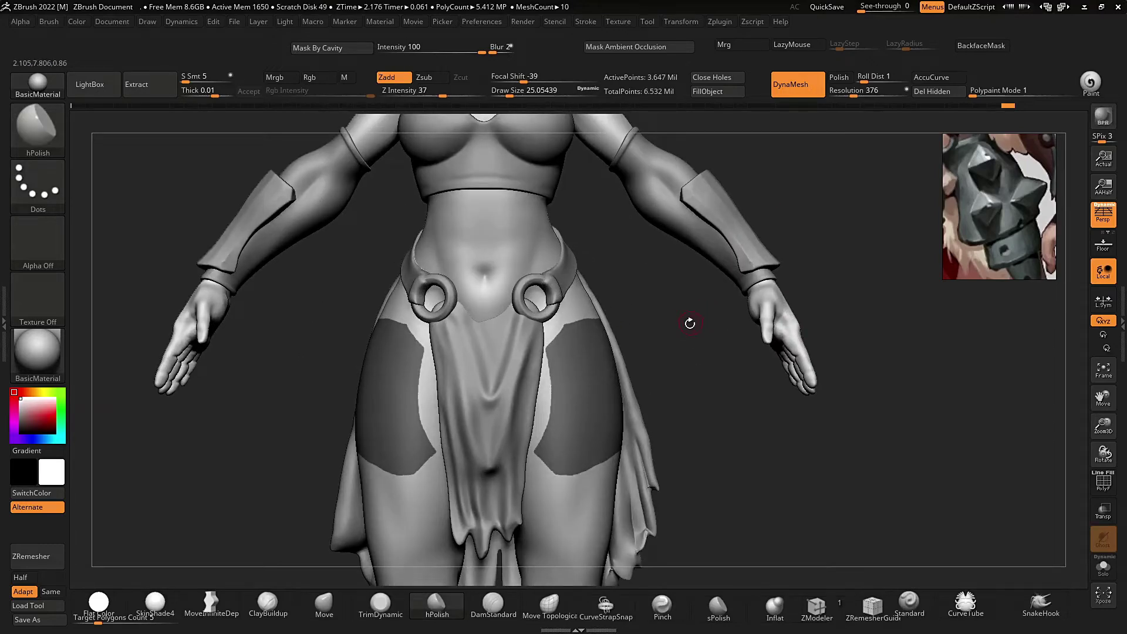
pyautogui.moveTo(689, 322); pyautogui.dragTo(661, 322)
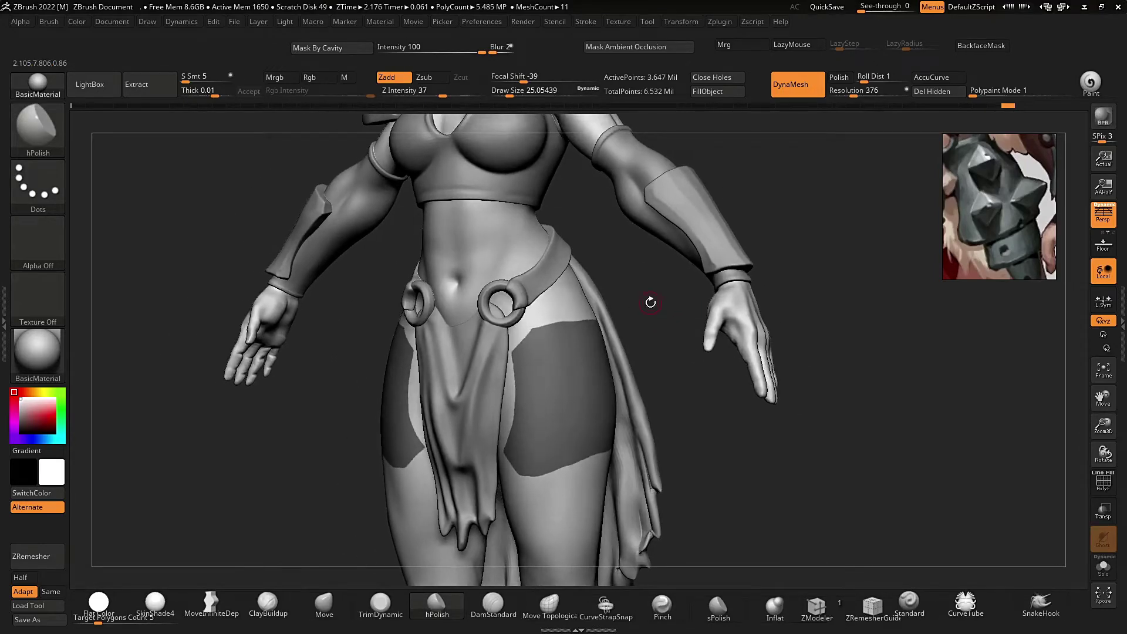
pyautogui.moveTo(993, 165); pyautogui.dragTo(989, 221, button='right')
pyautogui.scroll(2, 957, 237)
pyautogui.moveTo(956, 237); pyautogui.dragTo(1002, 246, button='middle')
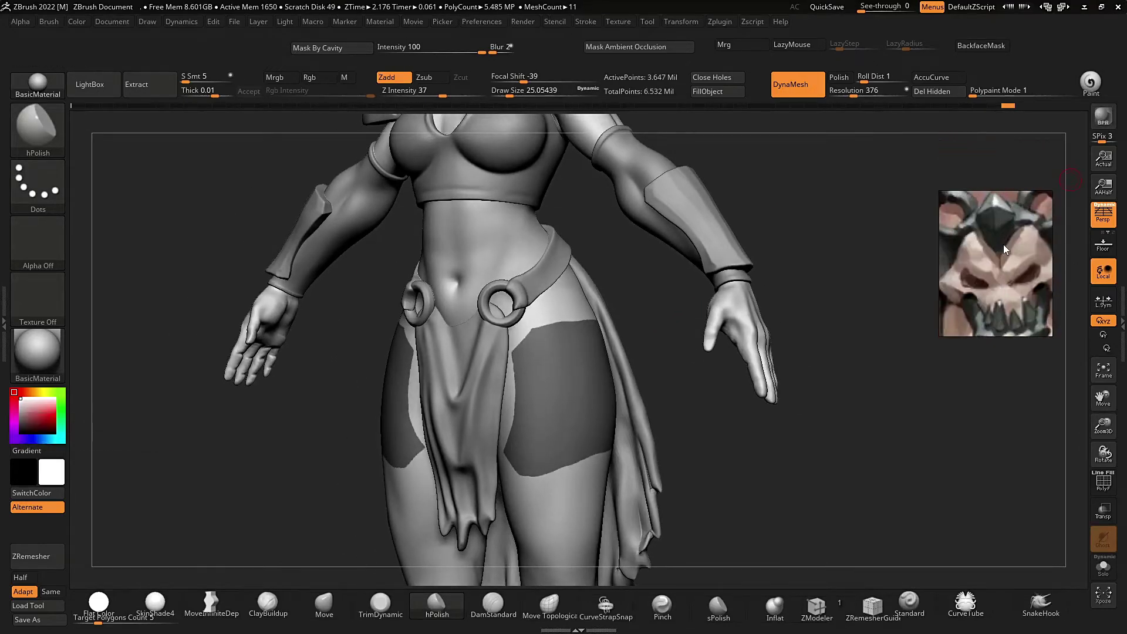
pyautogui.moveTo(938, 249); pyautogui.dragTo(829, 249)
pyautogui.scroll(-2, 909, 235)
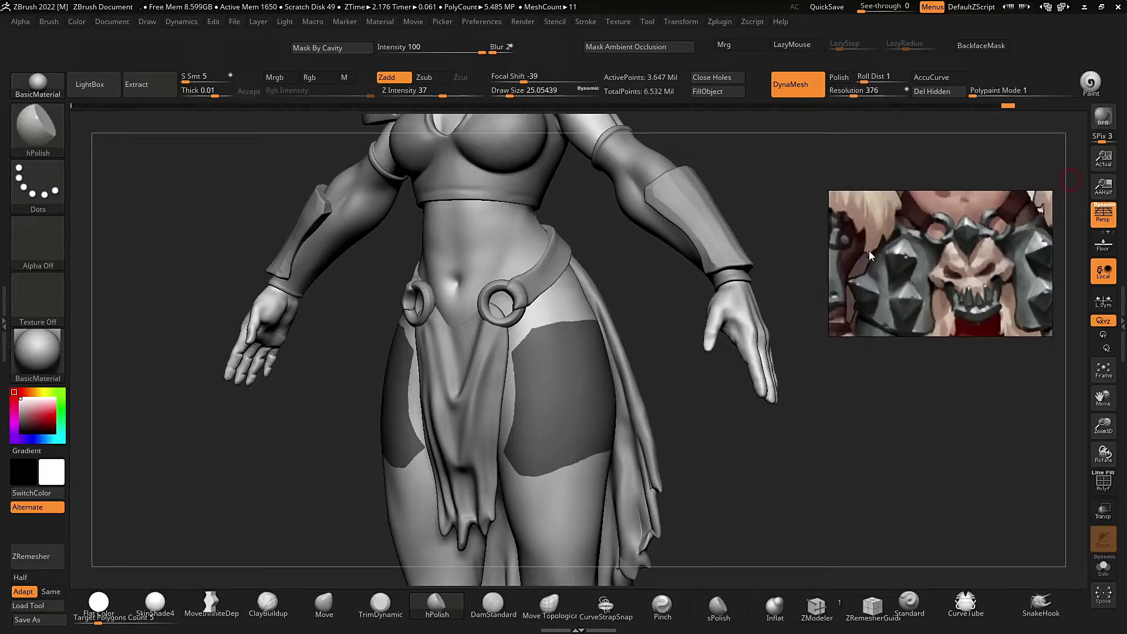
pyautogui.scroll(-3, 893, 291)
pyautogui.scroll(3, 933, 230)
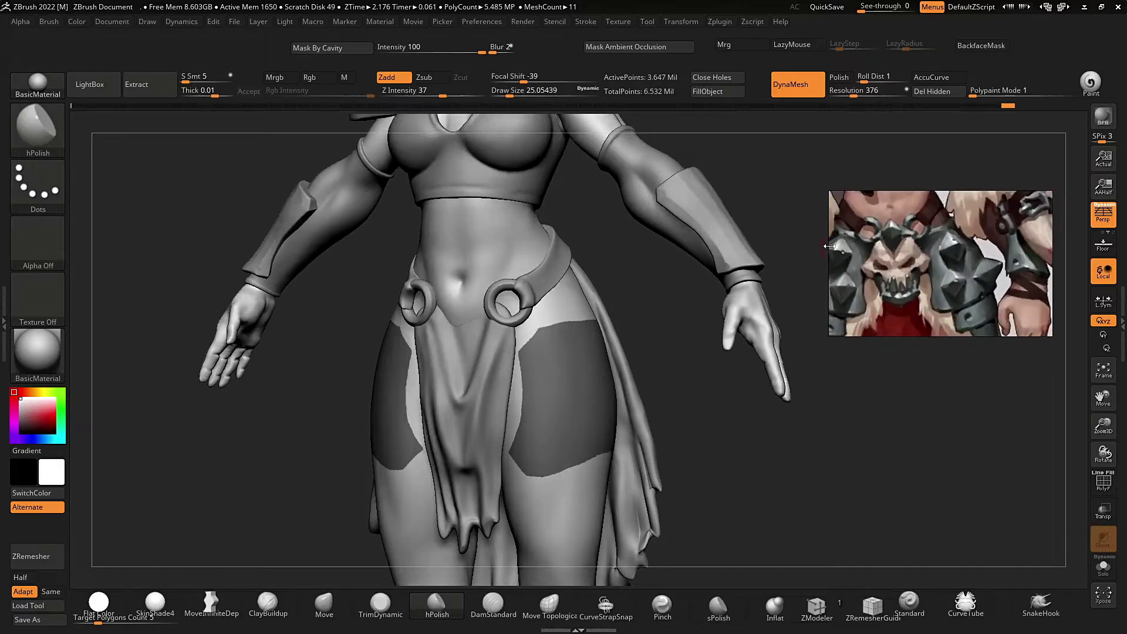
pyautogui.moveTo(828, 253); pyautogui.dragTo(906, 243)
pyautogui.moveTo(842, 204); pyautogui.dragTo(850, 201)
# Trim the thigh mask's inner lower corner and extend its upper front edge towards the hip with MaskPen at a draw size of about 56.
pyautogui.moveTo(673, 476); pyautogui.dragTo(628, 499, button='right')
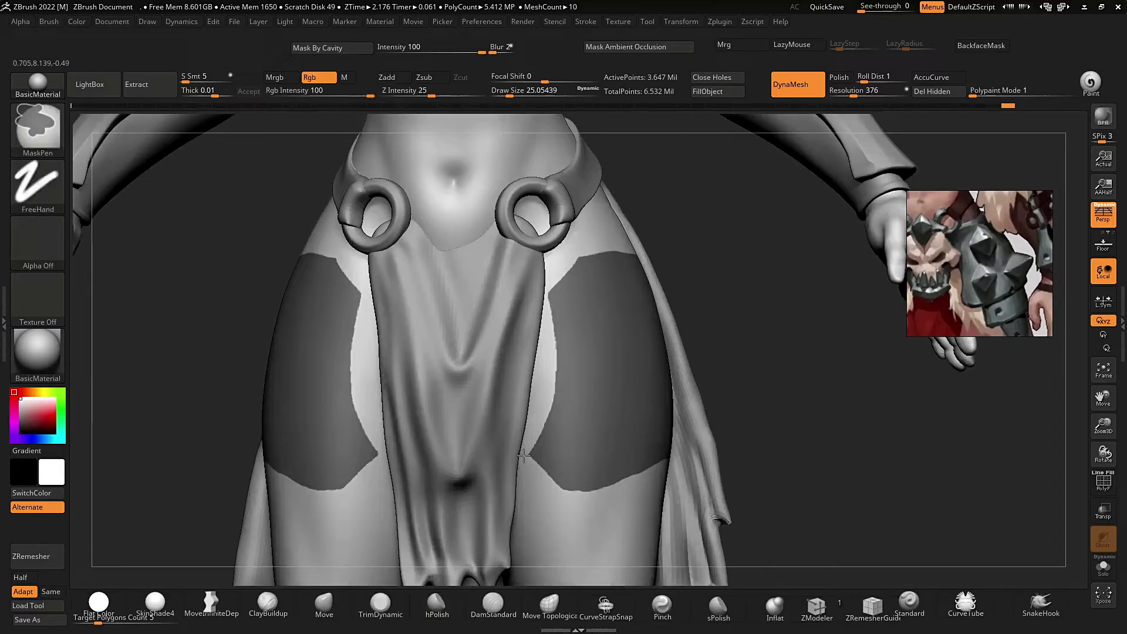
pyautogui.keyDown('ctrl'); pyautogui.keyDown('alt'); pyautogui.moveTo(523, 467); pyautogui.dragTo(527, 456); pyautogui.keyUp('alt'); pyautogui.keyUp('ctrl')
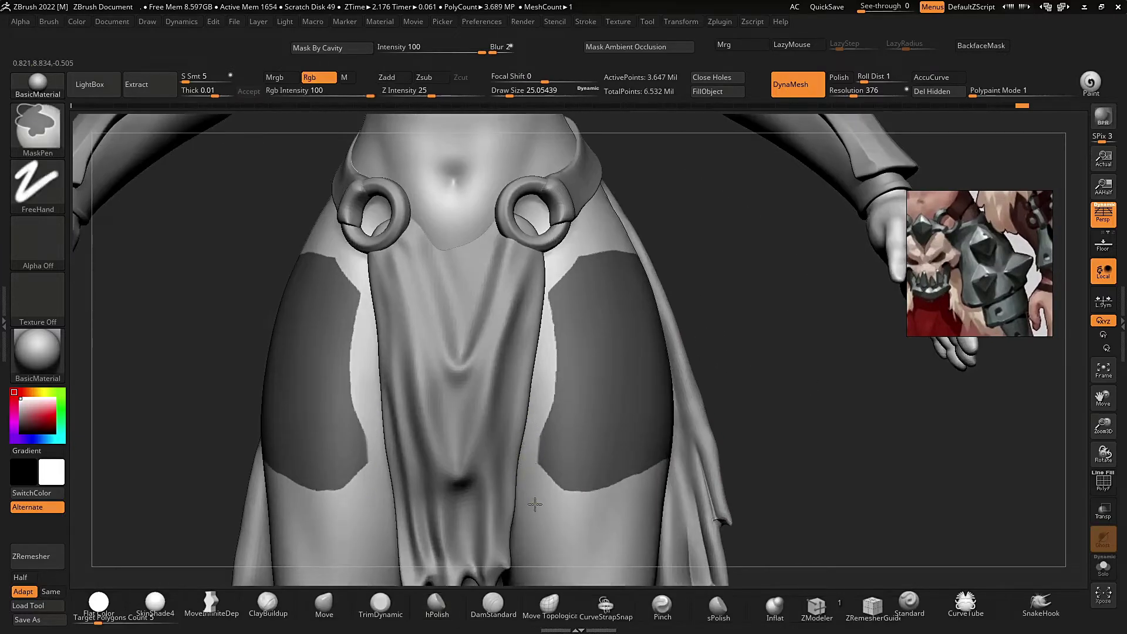
pyautogui.press('f')
pyautogui.moveTo(768, 455)
pyautogui.mouseDown()
pyautogui.moveTo(726, 460)
pyautogui.moveTo(757, 461)
pyautogui.mouseUp()
pyautogui.keyDown('ctrl'); pyautogui.moveTo(621, 395); pyautogui.dragTo(587, 422, button='right'); pyautogui.keyUp('ctrl')
pyautogui.press('s')
pyautogui.moveTo(573, 401); pyautogui.dragTo(581, 401)
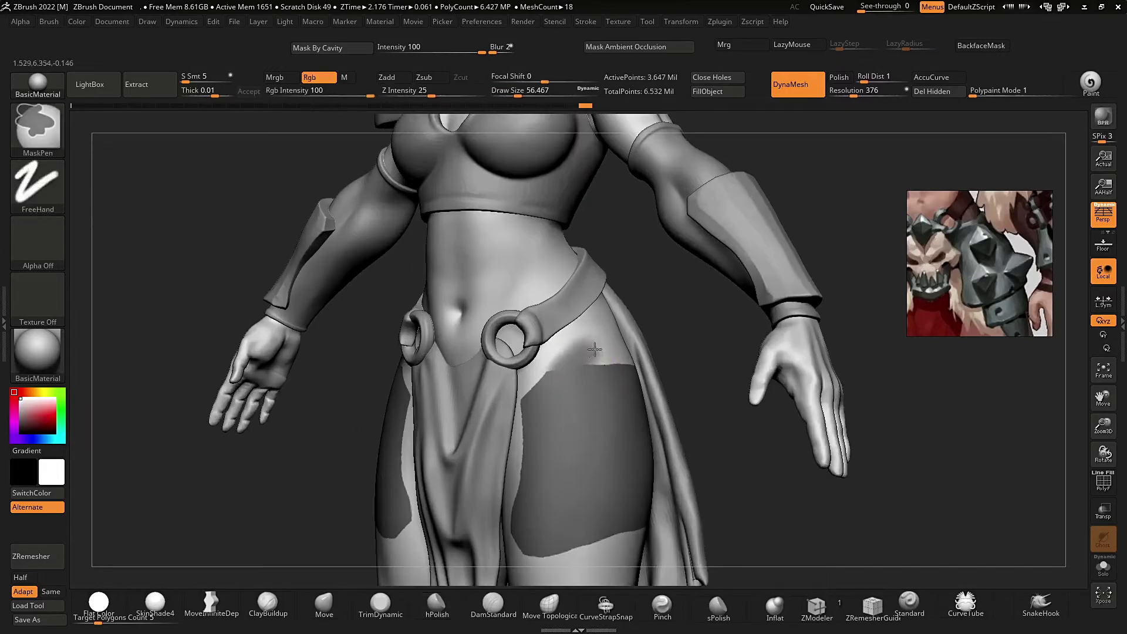
pyautogui.keyDown('ctrl'); pyautogui.moveTo(571, 372); pyautogui.dragTo(561, 388); pyautogui.keyUp('ctrl')
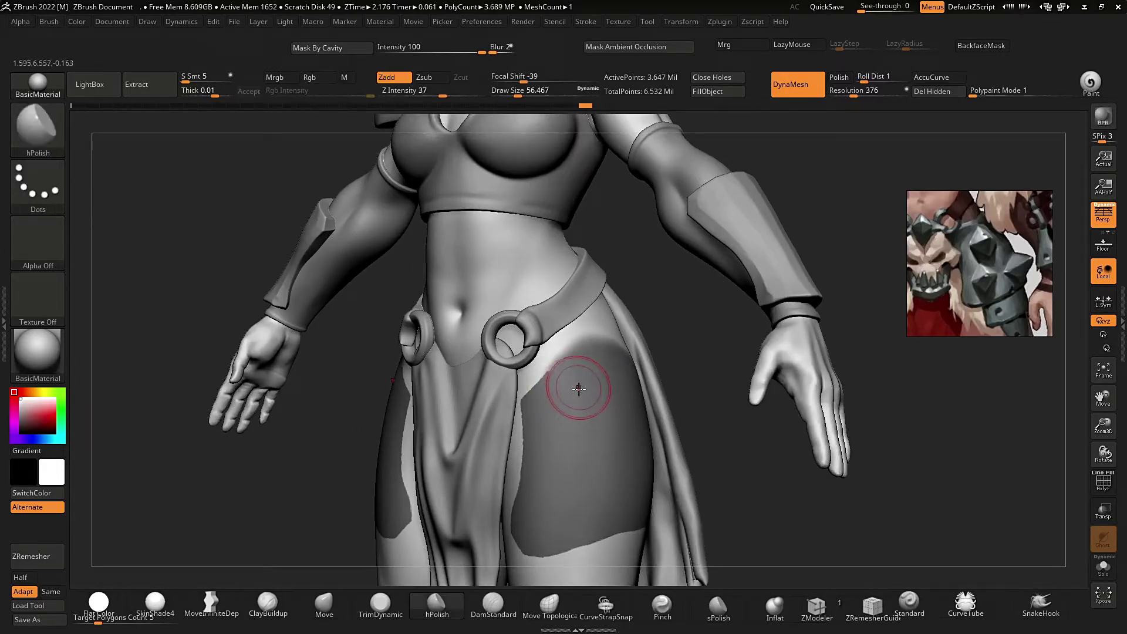
# Isolate the body, extend the mask's upper edge around the outer and back side of the hip, and show the whole figure again.
pyautogui.hotkey('alt', 's')
pyautogui.moveTo(707, 399); pyautogui.dragTo(628, 433)
pyautogui.keyDown('ctrl'); pyautogui.moveTo(652, 379); pyautogui.dragTo(629, 357); pyautogui.keyUp('ctrl')
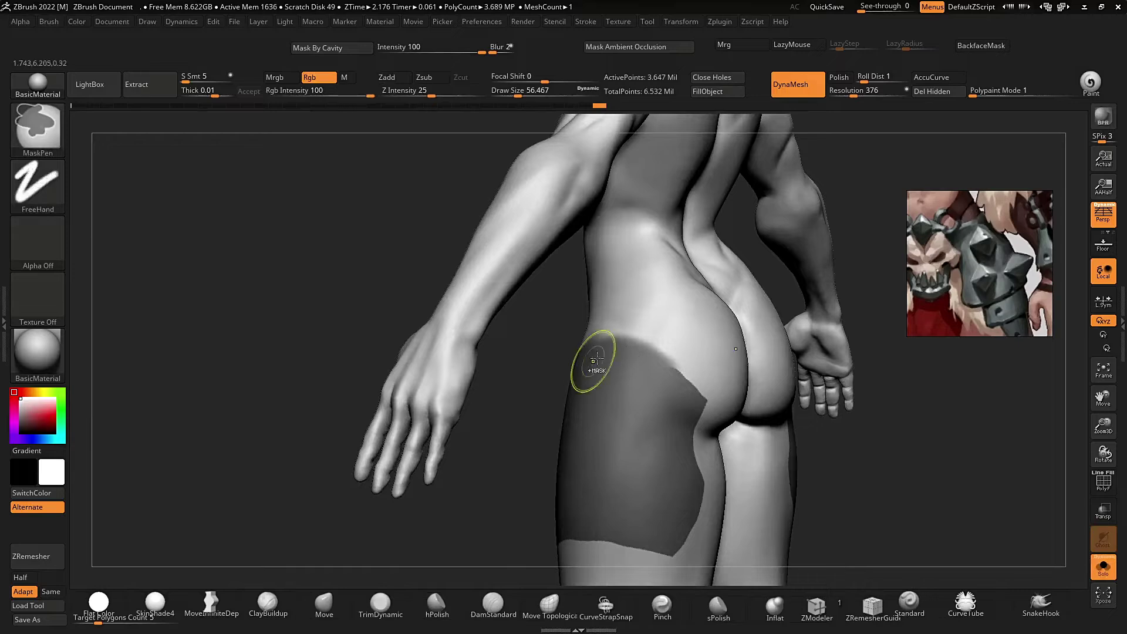
pyautogui.moveTo(662, 321); pyautogui.dragTo(582, 330)
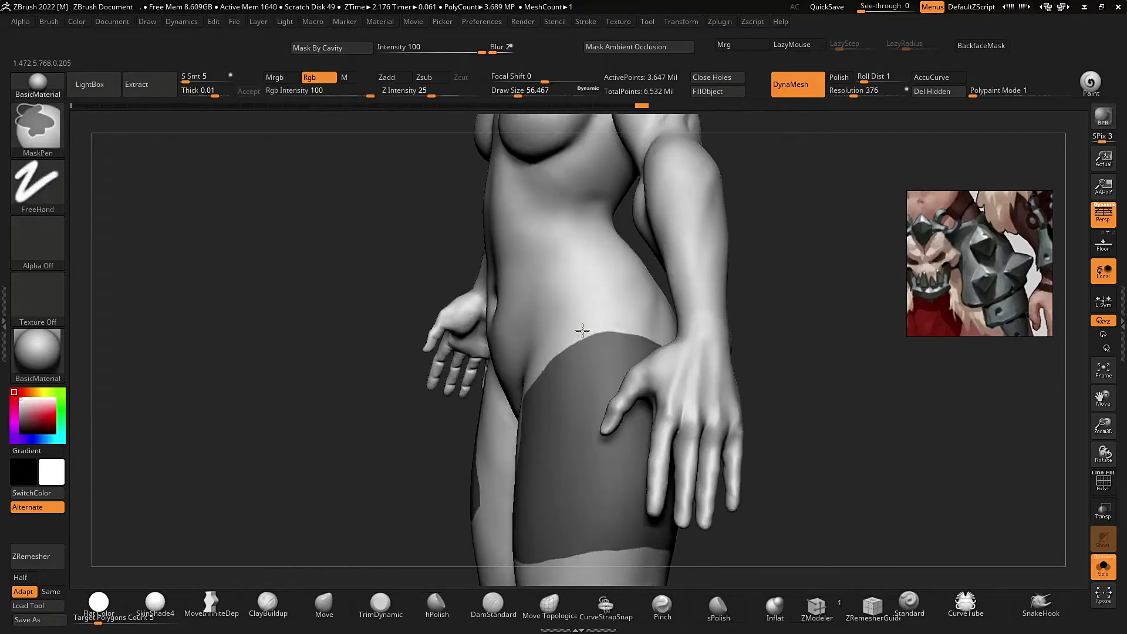
pyautogui.hotkey('ctrl', 'shift', 's')
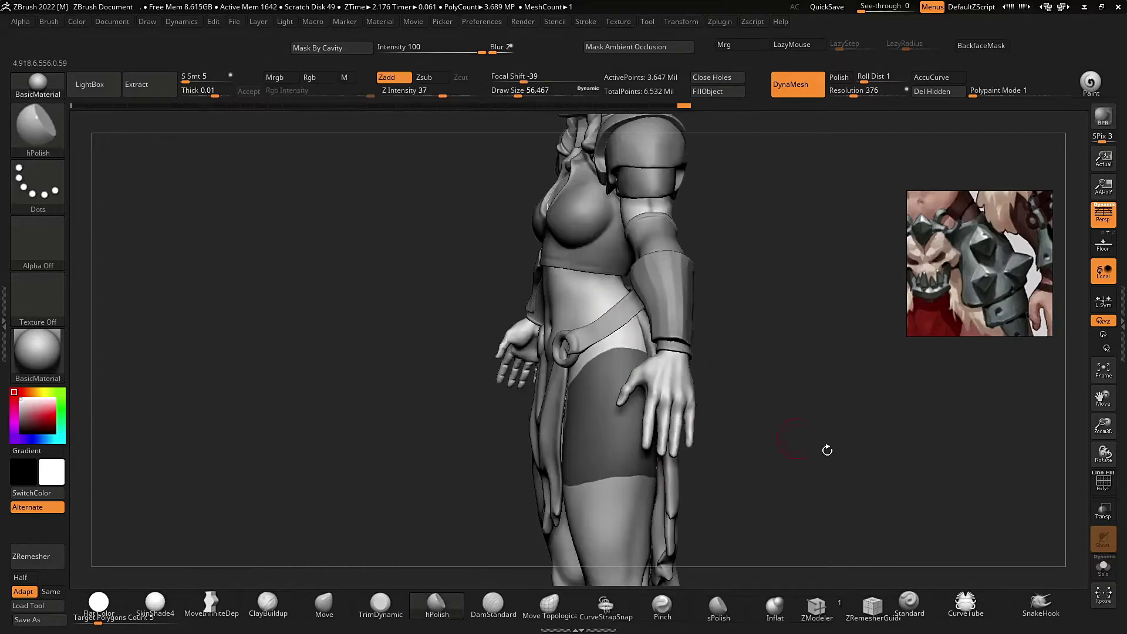
pyautogui.moveTo(825, 448)
pyautogui.mouseDown()
pyautogui.moveTo(812, 495)
pyautogui.moveTo(794, 464)
pyautogui.moveTo(867, 444)
pyautogui.moveTo(872, 405)
pyautogui.mouseUp()
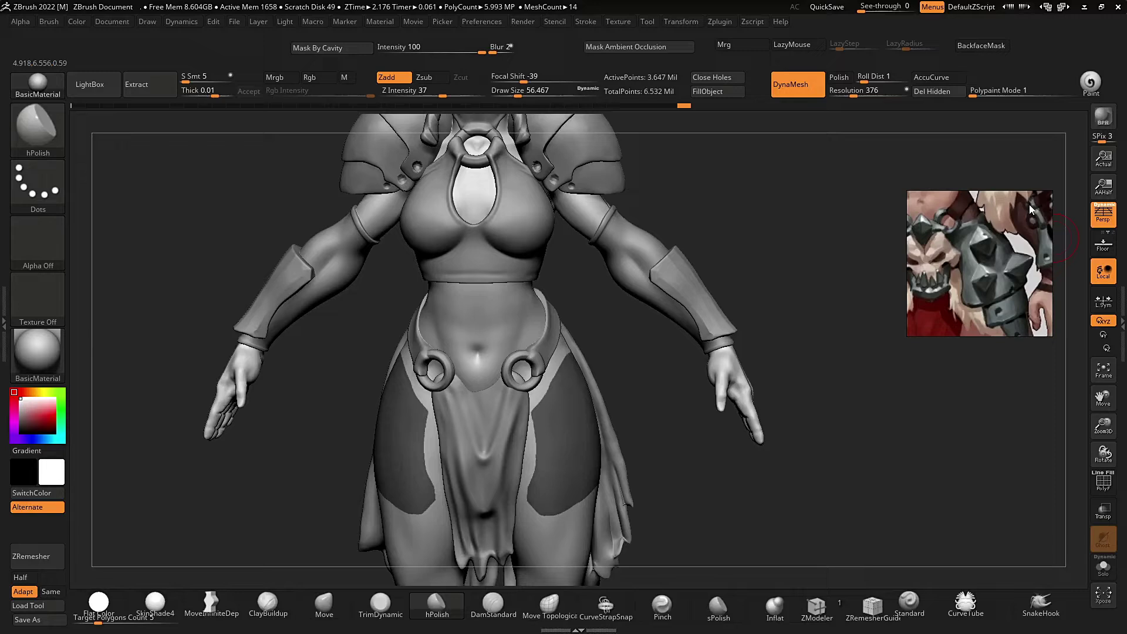
# Move the reference image to free workspace and extract the masked thigh areas as a new mesh with a thickness of 0.02.
pyautogui.moveTo(1012, 220); pyautogui.dragTo(247, 153, button='right')
pyautogui.click(1123, 300)
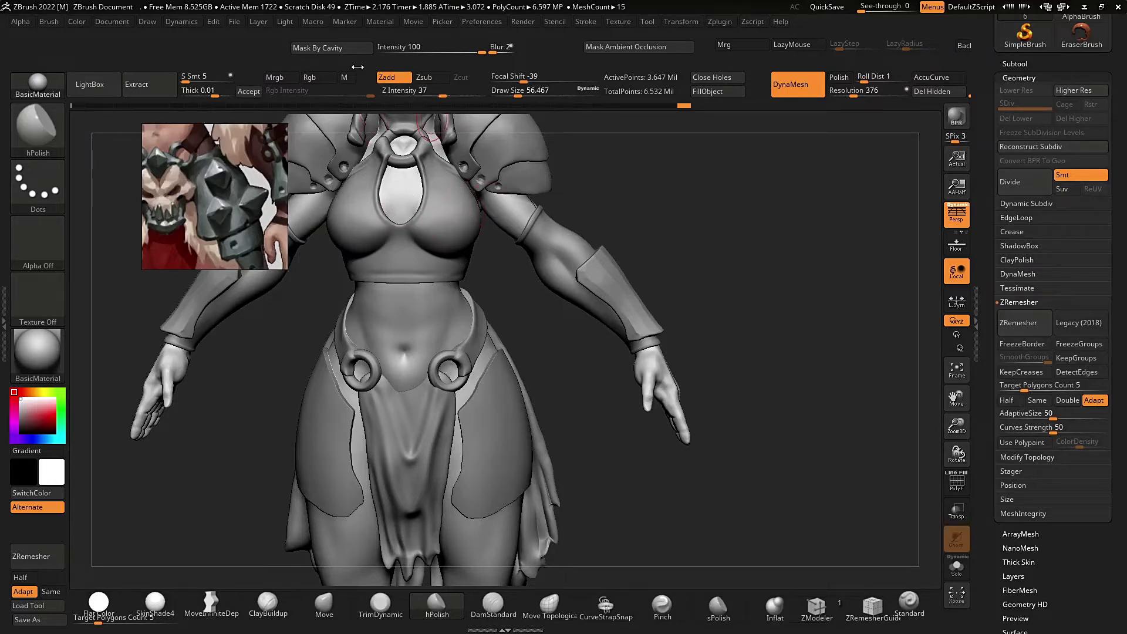
pyautogui.click(248, 91)
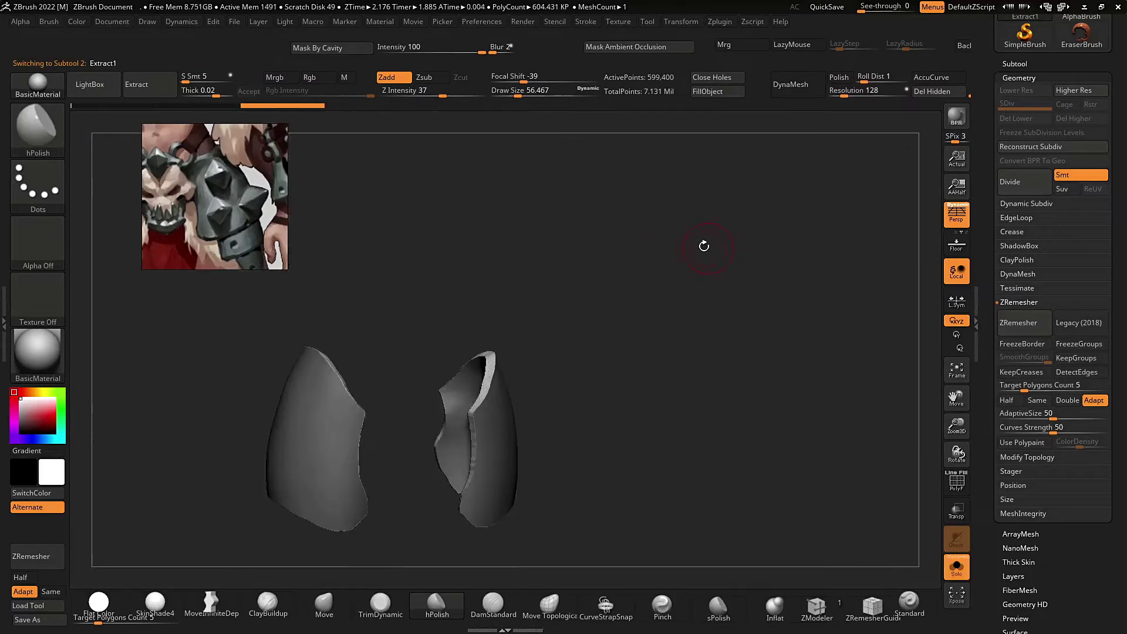
pyautogui.moveTo(667, 263); pyautogui.dragTo(675, 264)
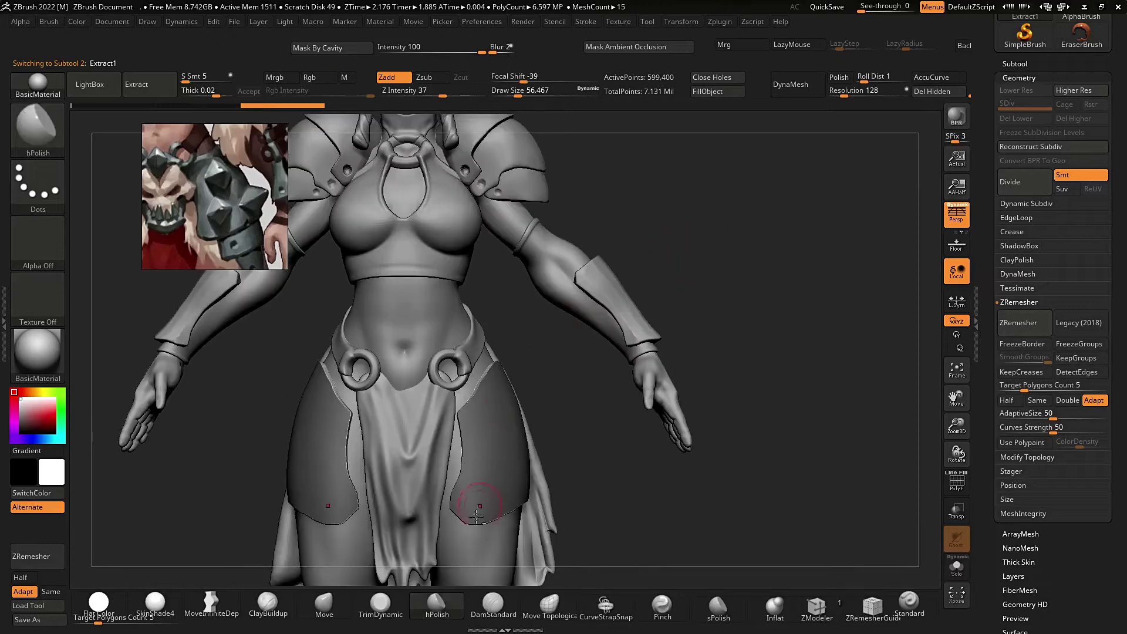
# Clear the mask from the body and make the extracted thigh plates the active subtool.
pyautogui.keyDown('alt'); pyautogui.click(478, 546); pyautogui.keyUp('alt')
pyautogui.keyDown('ctrl'); pyautogui.moveTo(561, 373); pyautogui.dragTo(608, 469); pyautogui.keyUp('ctrl')
pyautogui.keyDown('alt'); pyautogui.click(511, 428); pyautogui.keyUp('alt')
pyautogui.moveTo(726, 227); pyautogui.dragTo(781, 233)
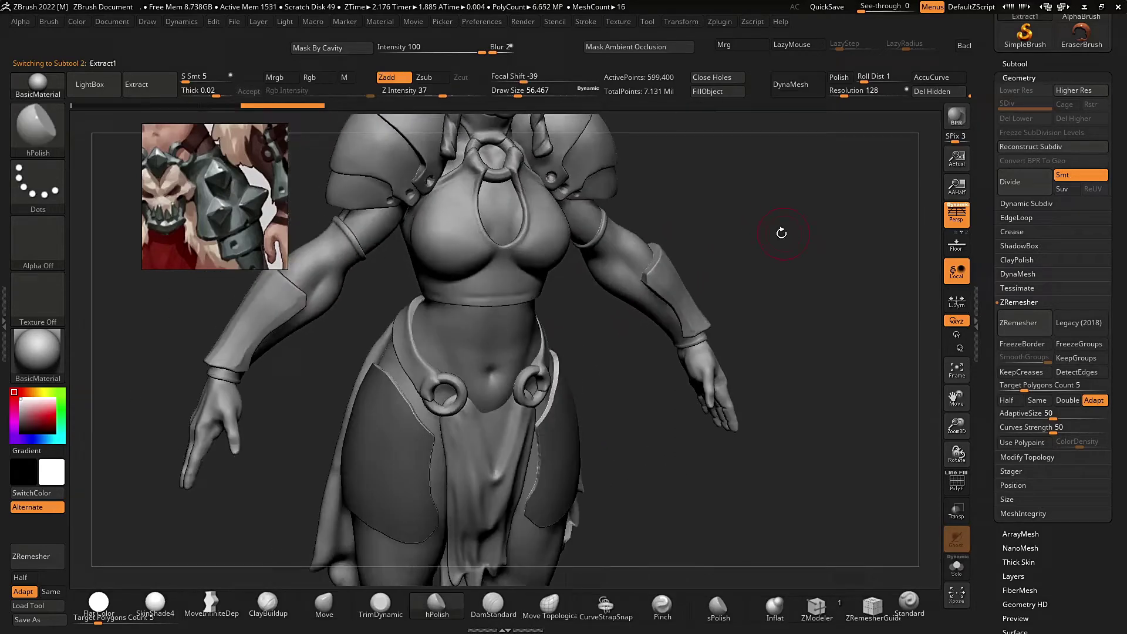
# Isolate the extracted thigh mesh, hide the stray geometry above the plates, delete it, and show all subtools again.
pyautogui.hotkey('shift', 'f')
pyautogui.moveTo(781, 223); pyautogui.dragTo(822, 226, button='right')
pyautogui.keyDown('ctrl'); pyautogui.moveTo(568, 435); pyautogui.dragTo(657, 449, button='right'); pyautogui.keyUp('ctrl')
pyautogui.press('s')
pyautogui.click(629, 453)
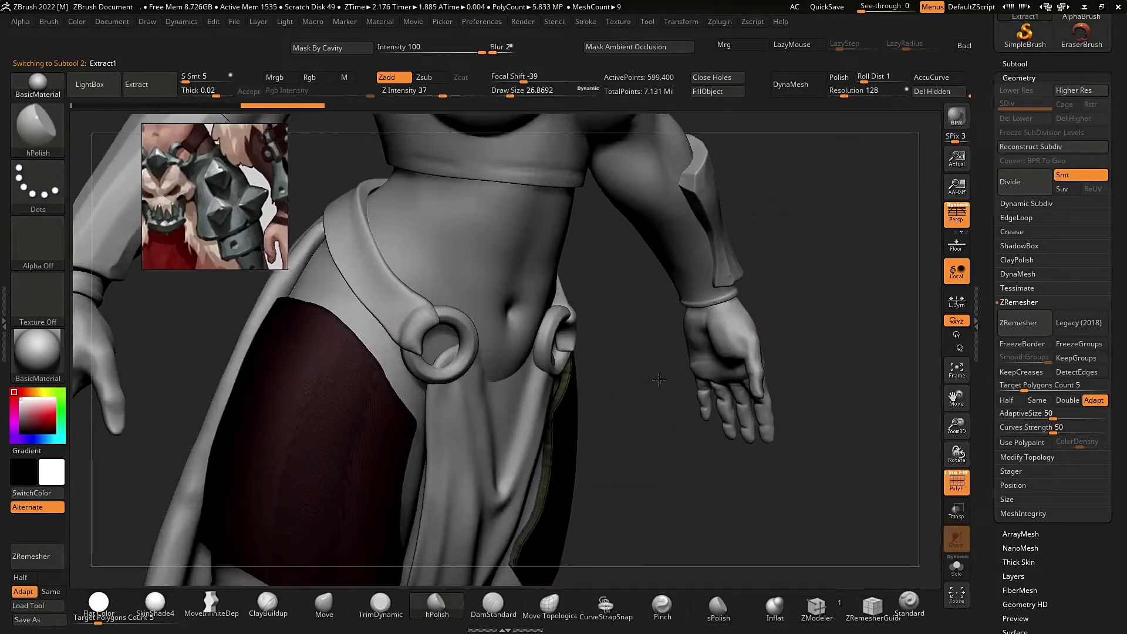
pyautogui.moveTo(659, 382)
pyautogui.mouseDown(button='right')
pyautogui.moveTo(646, 395)
pyautogui.moveTo(657, 372)
pyautogui.moveTo(664, 418)
pyautogui.mouseUp(button='right')
pyautogui.moveTo(663, 418); pyautogui.dragTo(732, 313, button='right')
pyautogui.hotkey('alt', 's')
pyautogui.keyDown('ctrl'); pyautogui.keyDown('alt'); pyautogui.keyDown('shift'); pyautogui.moveTo(495, 199); pyautogui.dragTo(594, 271); pyautogui.keyUp('shift'); pyautogui.keyUp('alt'); pyautogui.keyUp('ctrl')
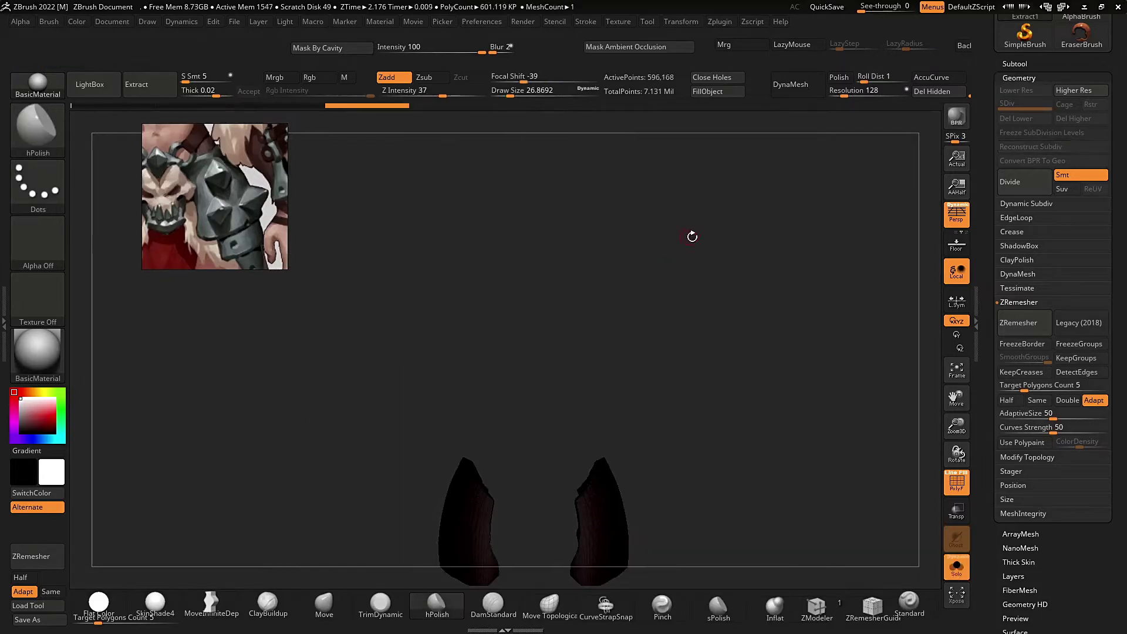
pyautogui.keyDown('alt'); pyautogui.moveTo(691, 236); pyautogui.dragTo(723, 169, button='right'); pyautogui.keyUp('alt')
pyautogui.click(938, 92)
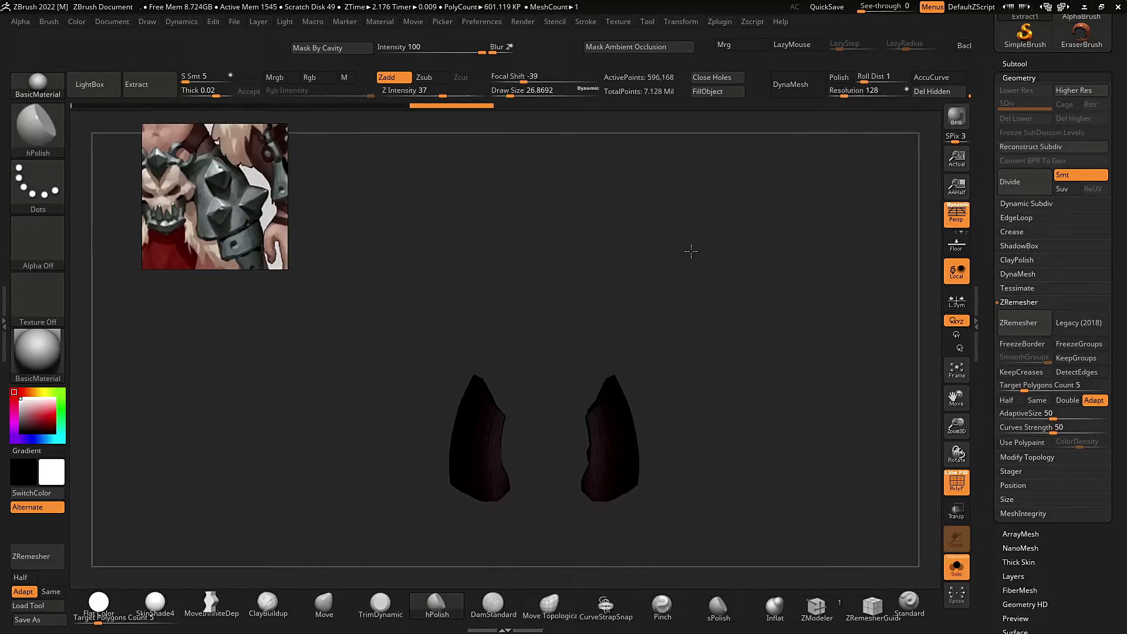
pyautogui.hotkey('ctrl', 'shift', 's')
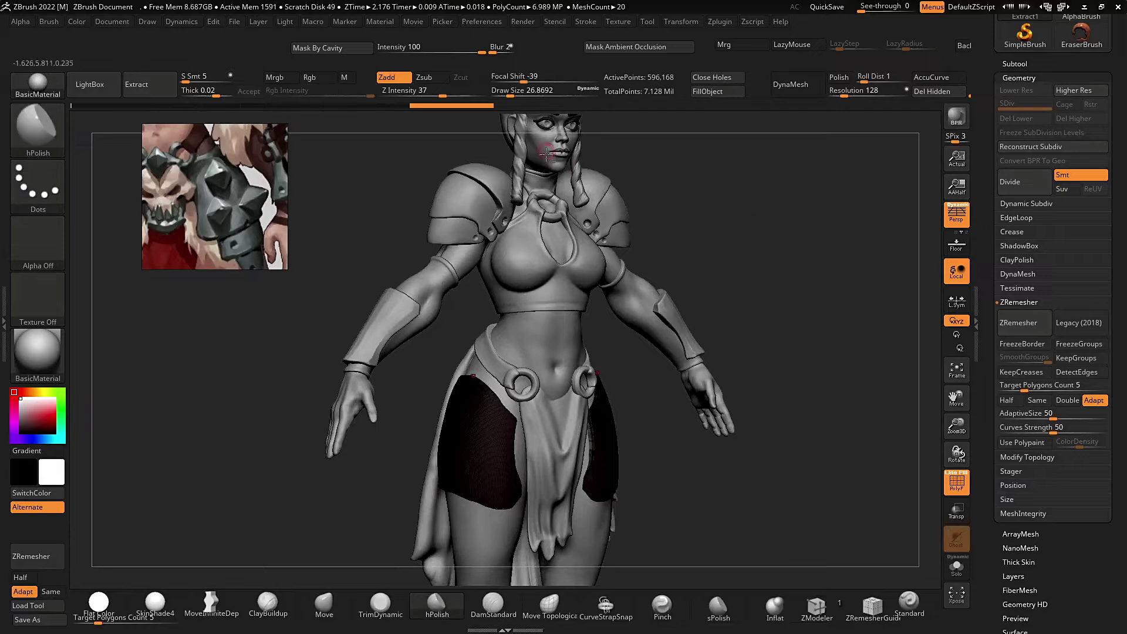
# Select the body, turn off the wireframe display and examine the figure and face with the new thigh plates in place.
pyautogui.keyDown('alt'); pyautogui.click(553, 167); pyautogui.keyUp('alt')
pyautogui.hotkey('shift', 'f')
pyautogui.moveTo(695, 171); pyautogui.dragTo(729, 188, button='right')
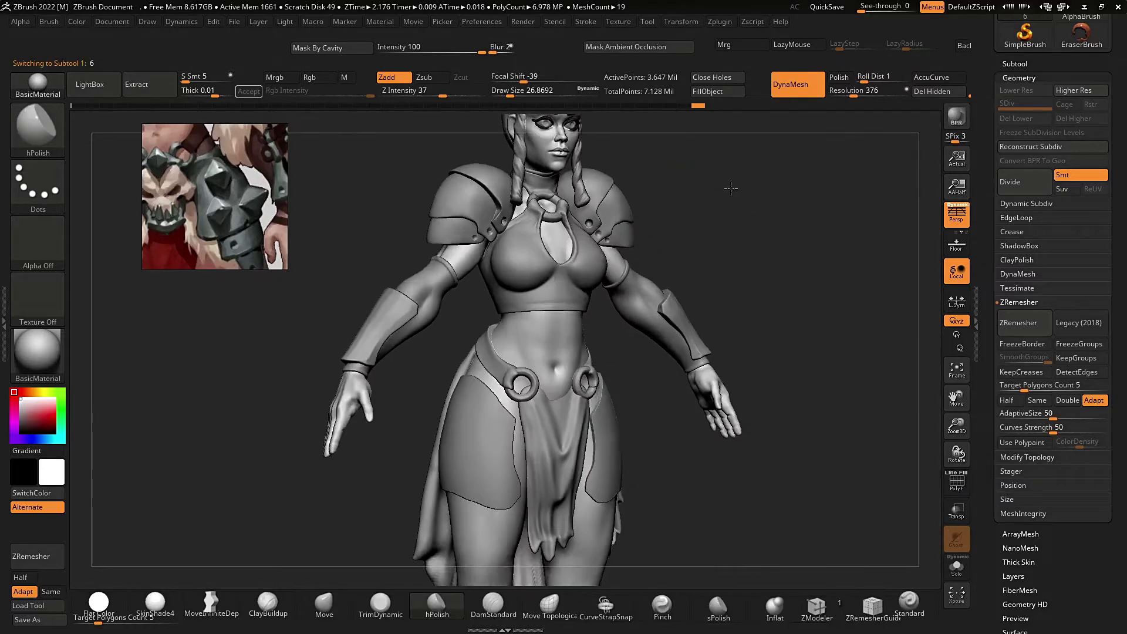
pyautogui.keyDown('alt'); pyautogui.moveTo(602, 153); pyautogui.dragTo(745, 200, button='right'); pyautogui.keyUp('alt')
pyautogui.moveTo(745, 200); pyautogui.dragTo(711, 194)
pyautogui.keyDown('ctrl'); pyautogui.moveTo(711, 194); pyautogui.dragTo(593, 220, button='right'); pyautogui.keyUp('ctrl')
pyautogui.moveTo(592, 220); pyautogui.dragTo(676, 270, button='right')
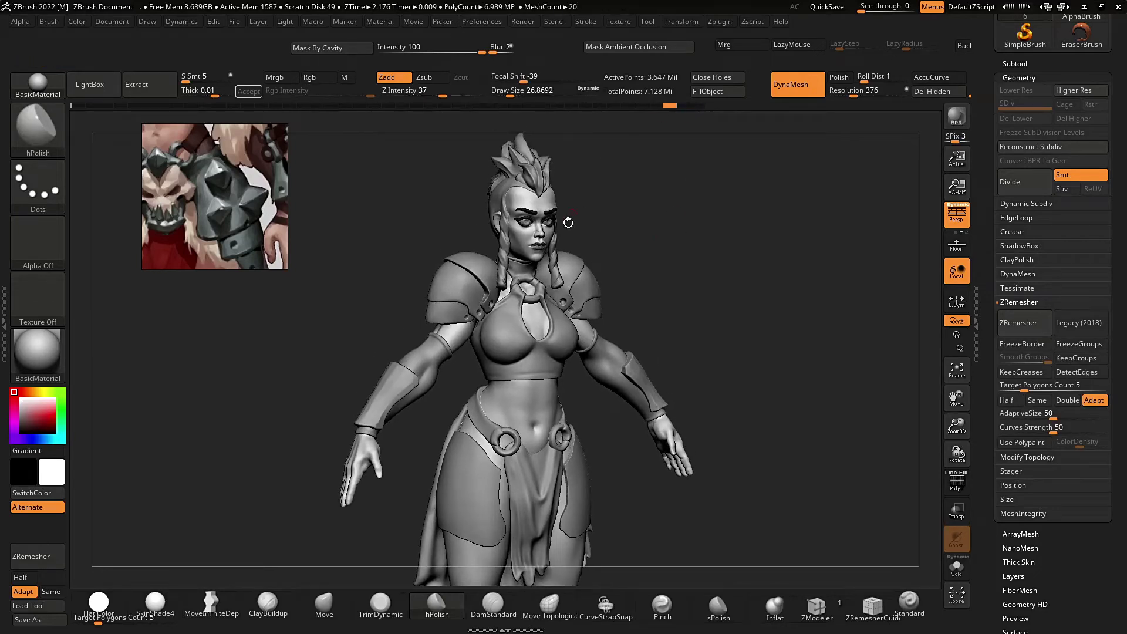
pyautogui.keyDown('ctrl'); pyautogui.moveTo(568, 222); pyautogui.dragTo(689, 192, button='right'); pyautogui.keyUp('ctrl')
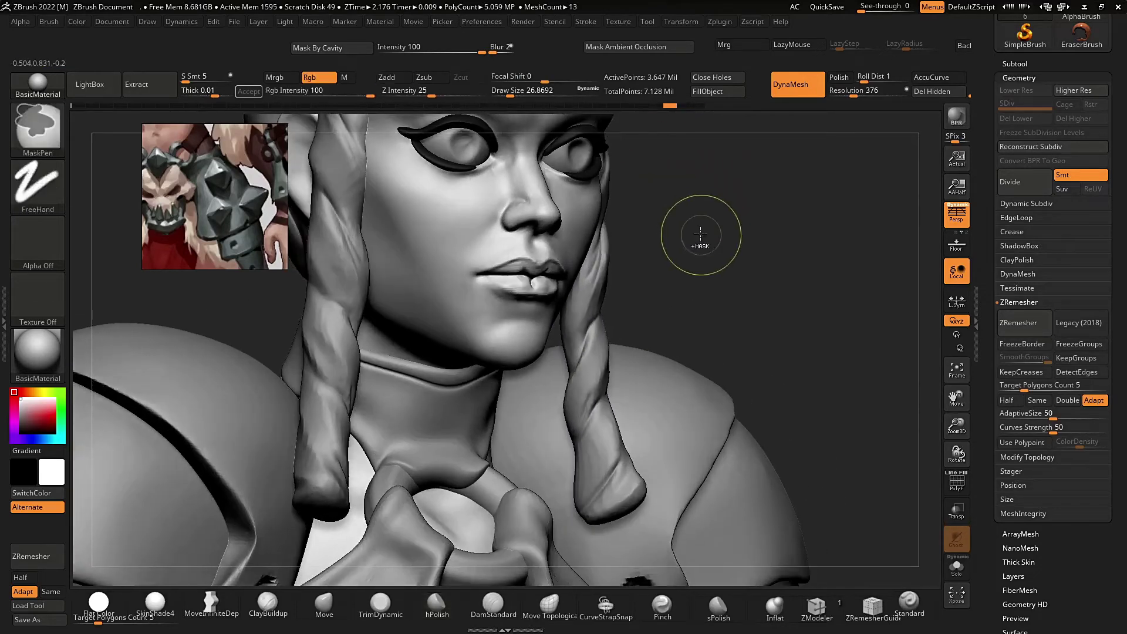
pyautogui.moveTo(700, 234)
pyautogui.keyDown('ctrl'); pyautogui.mouseDown(button='right')
pyautogui.moveTo(694, 214)
pyautogui.moveTo(659, 194)
pyautogui.moveTo(679, 164)
pyautogui.moveTo(641, 179)
pyautogui.mouseUp(button='right'); pyautogui.keyUp('ctrl')
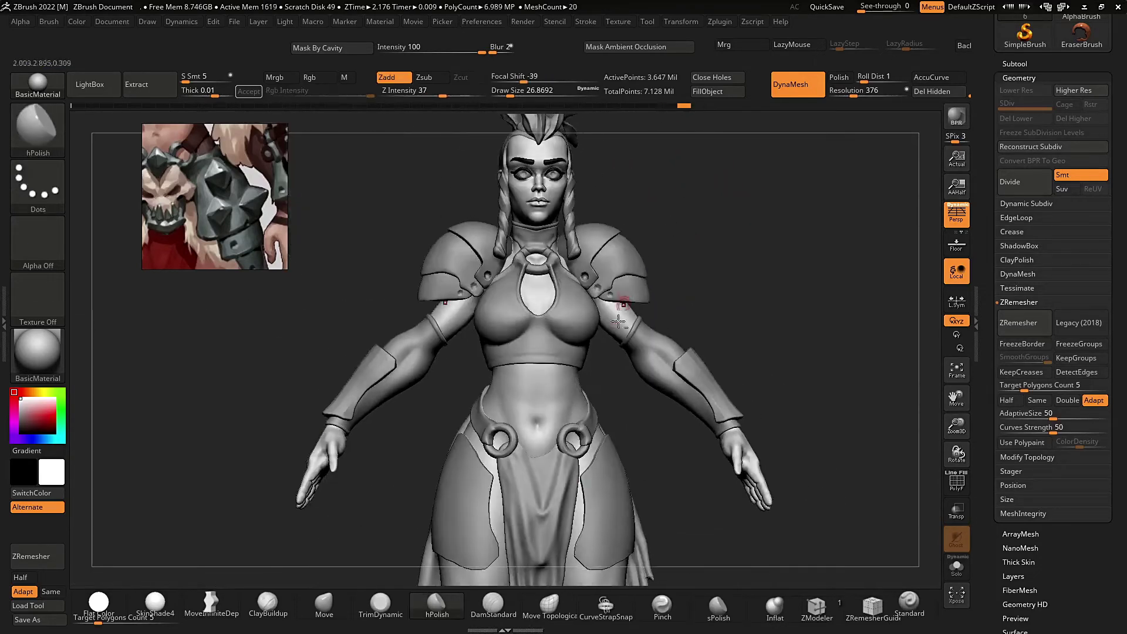
pyautogui.moveTo(699, 244)
pyautogui.keyDown('alt'); pyautogui.mouseDown(button='right')
pyautogui.moveTo(690, 174)
pyautogui.moveTo(742, 181)
pyautogui.moveTo(722, 182)
pyautogui.mouseUp(button='right'); pyautogui.keyUp('alt')
# Save the tool as 7 in the female anatomy folder.
pyautogui.press('ctrl')
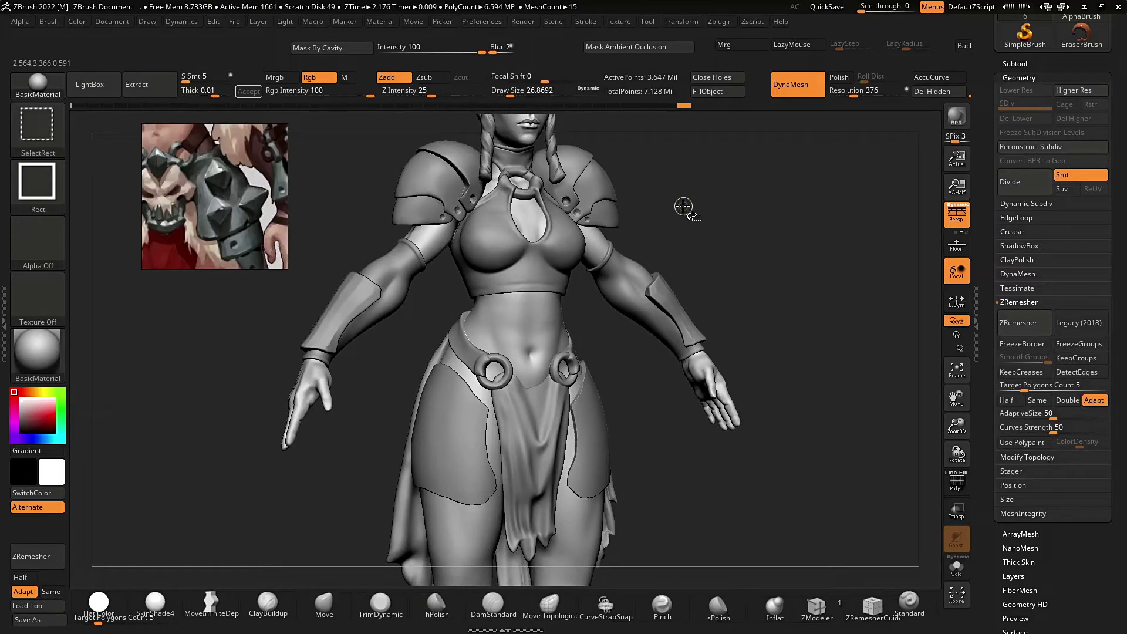
pyautogui.hotkey('ctrl', 's')
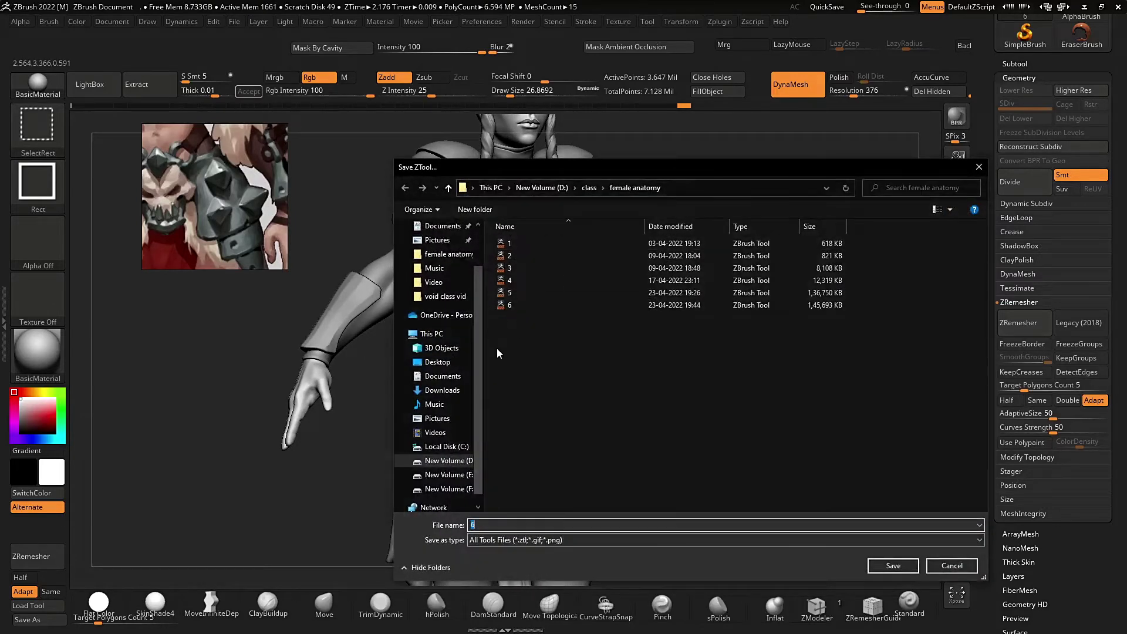
pyautogui.write('7')
pyautogui.click(892, 565)
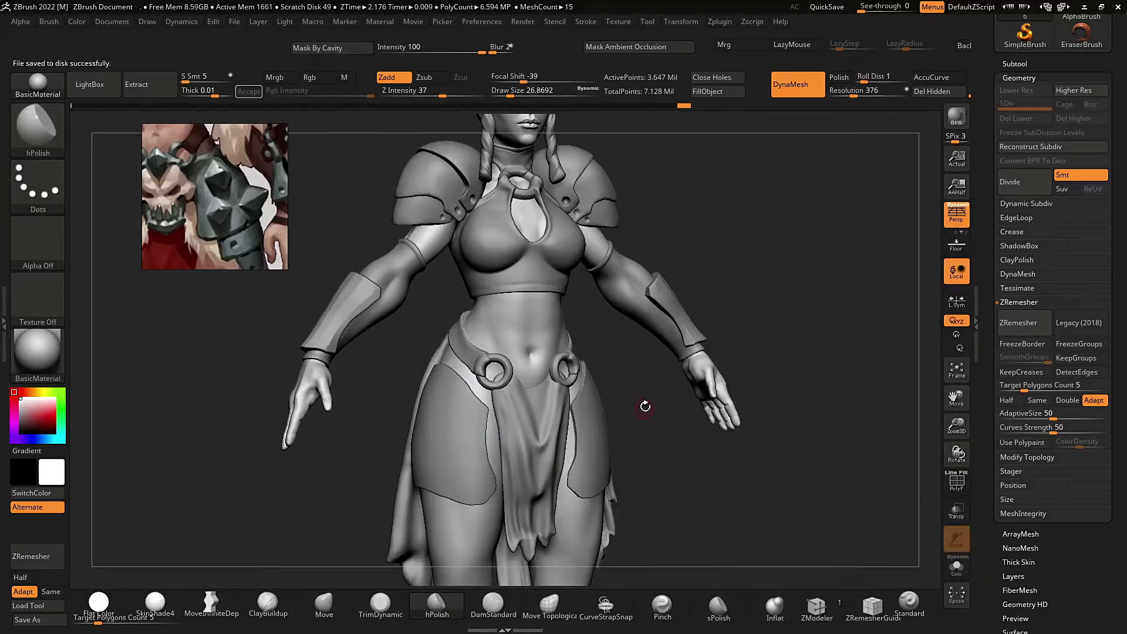
# Remesh the thigh plates with ZRemesher, keeping polygroups and using a target polygon count of 0.5.
pyautogui.moveTo(644, 405); pyautogui.dragTo(631, 395)
pyautogui.keyDown('alt'); pyautogui.click(600, 431); pyautogui.keyUp('alt')
pyautogui.hotkey('alt', 's')
pyautogui.hotkey('alt', 's')
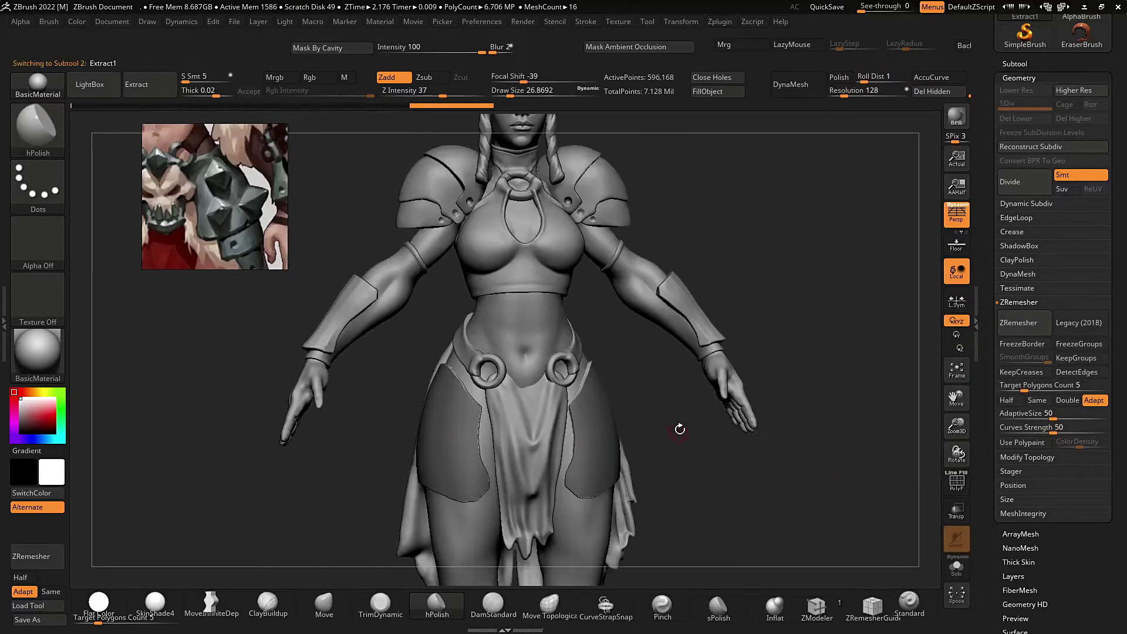
pyautogui.moveTo(679, 427); pyautogui.dragTo(665, 376)
pyautogui.keyDown('ctrl'); pyautogui.moveTo(665, 375); pyautogui.dragTo(675, 429); pyautogui.keyUp('ctrl')
pyautogui.moveTo(1023, 388); pyautogui.dragTo(1016, 388)
pyautogui.click(1080, 357)
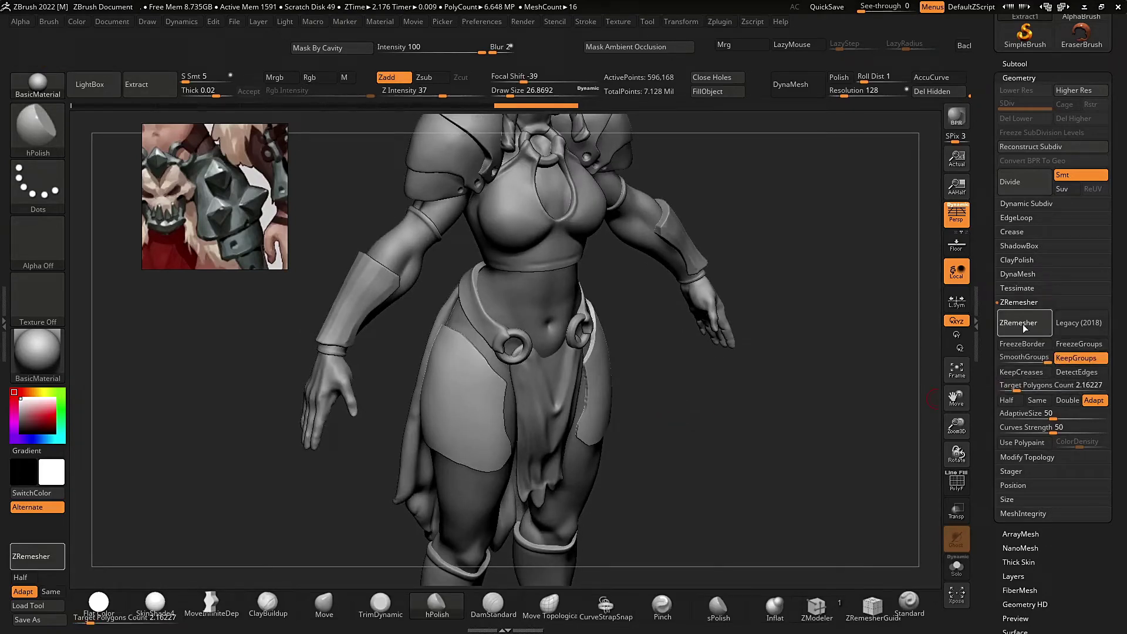
pyautogui.click(1024, 325)
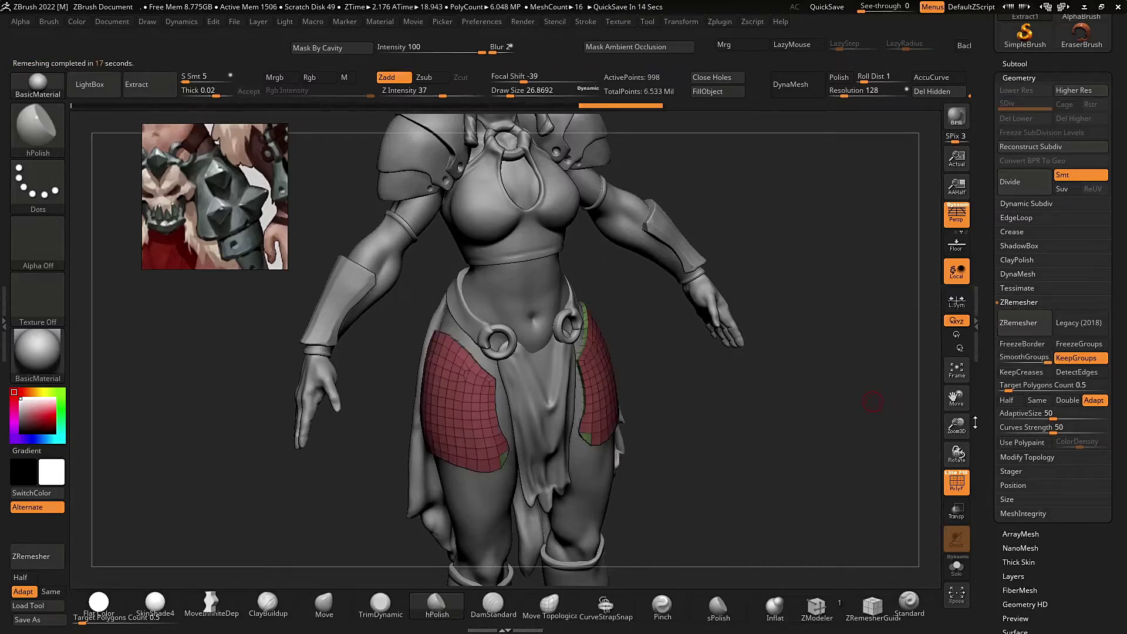
# Isolate the thigh plates and insert an edge loop along their rim with ZModeler at a draw size of about 6.6.
pyautogui.moveTo(888, 455)
pyautogui.mouseDown()
pyautogui.moveTo(847, 402)
pyautogui.moveTo(835, 445)
pyautogui.moveTo(862, 455)
pyautogui.moveTo(802, 428)
pyautogui.moveTo(811, 440)
pyautogui.mouseUp()
pyautogui.click(861, 455)
pyautogui.press('b')
pyautogui.press('z')
pyautogui.press('m')
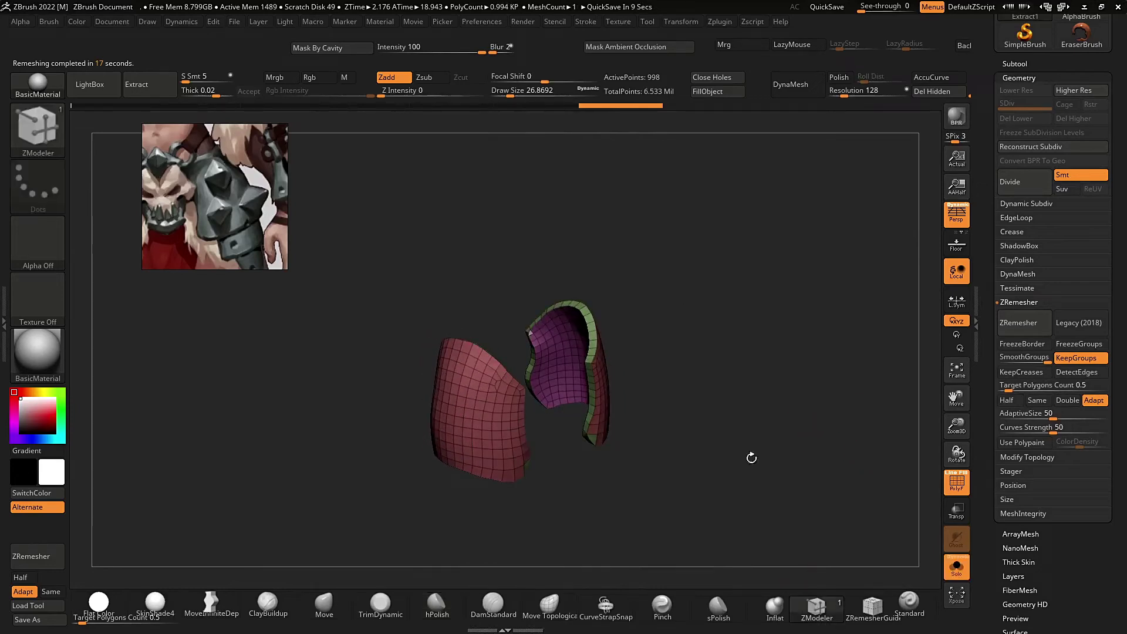
pyautogui.keyDown('ctrl'); pyautogui.moveTo(573, 335); pyautogui.dragTo(622, 376, button='right'); pyautogui.keyUp('ctrl')
pyautogui.moveTo(663, 353)
pyautogui.mouseDown()
pyautogui.moveTo(710, 332)
pyautogui.moveTo(692, 330)
pyautogui.mouseUp()
pyautogui.press('s')
pyautogui.moveTo(657, 328); pyautogui.dragTo(648, 327)
pyautogui.moveTo(587, 361); pyautogui.dragTo(595, 358)
pyautogui.keyDown('ctrl'); pyautogui.moveTo(632, 240); pyautogui.dragTo(644, 277, button='right'); pyautogui.keyUp('ctrl')
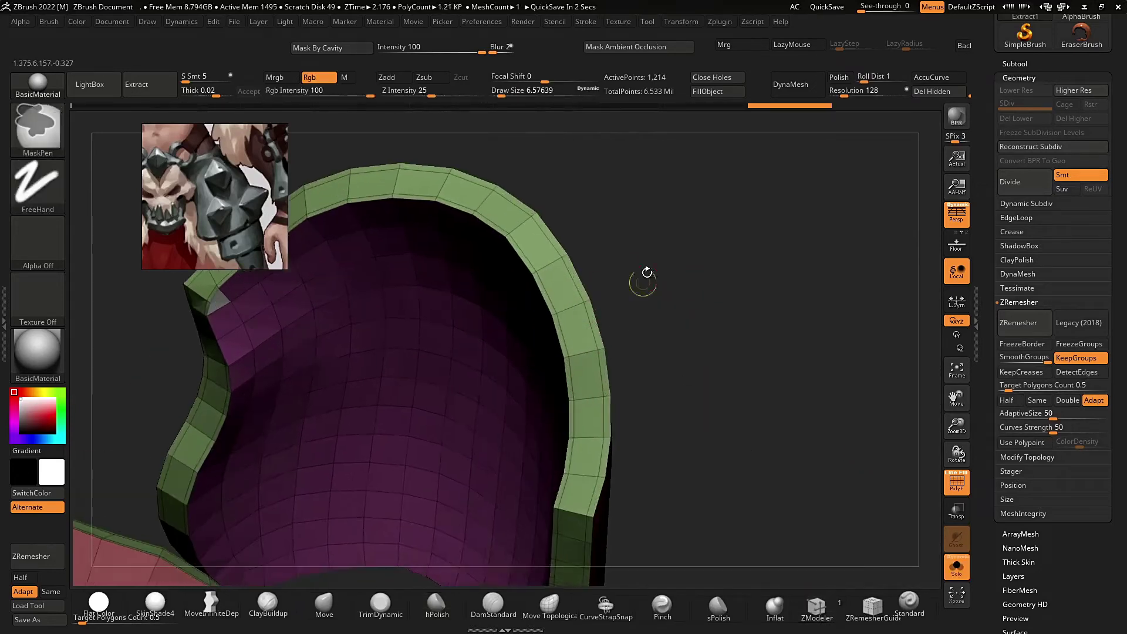
# Insert further edge loops across the inner and outer surfaces of the thigh plates with ZModeler.
pyautogui.moveTo(644, 277); pyautogui.dragTo(669, 255)
pyautogui.moveTo(525, 281); pyautogui.dragTo(536, 271)
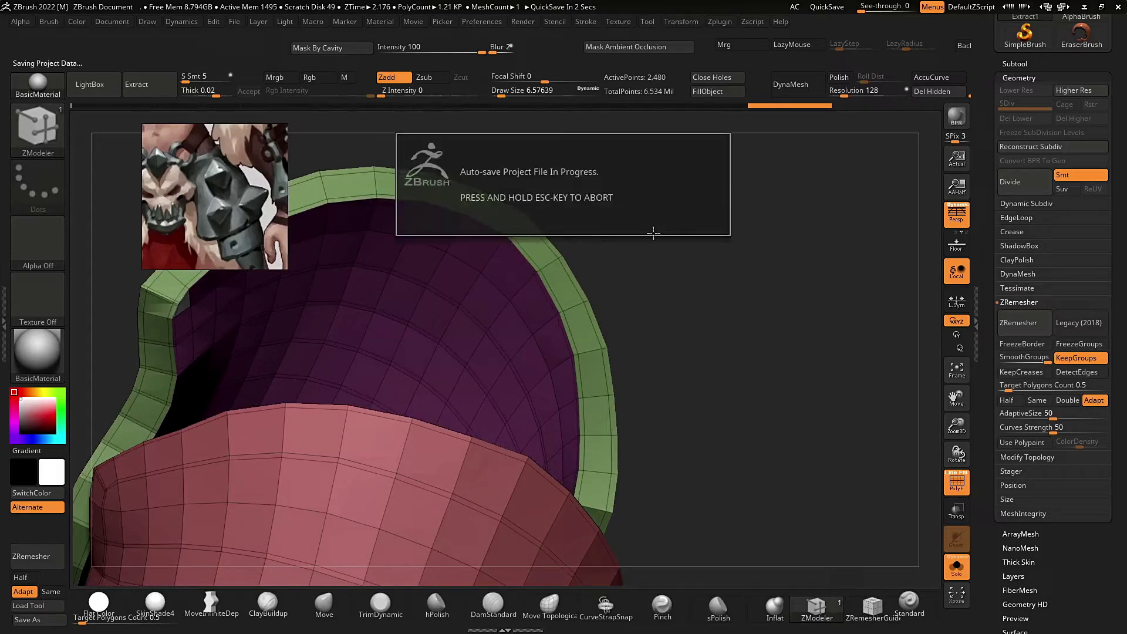
pyautogui.moveTo(650, 274); pyautogui.dragTo(622, 276)
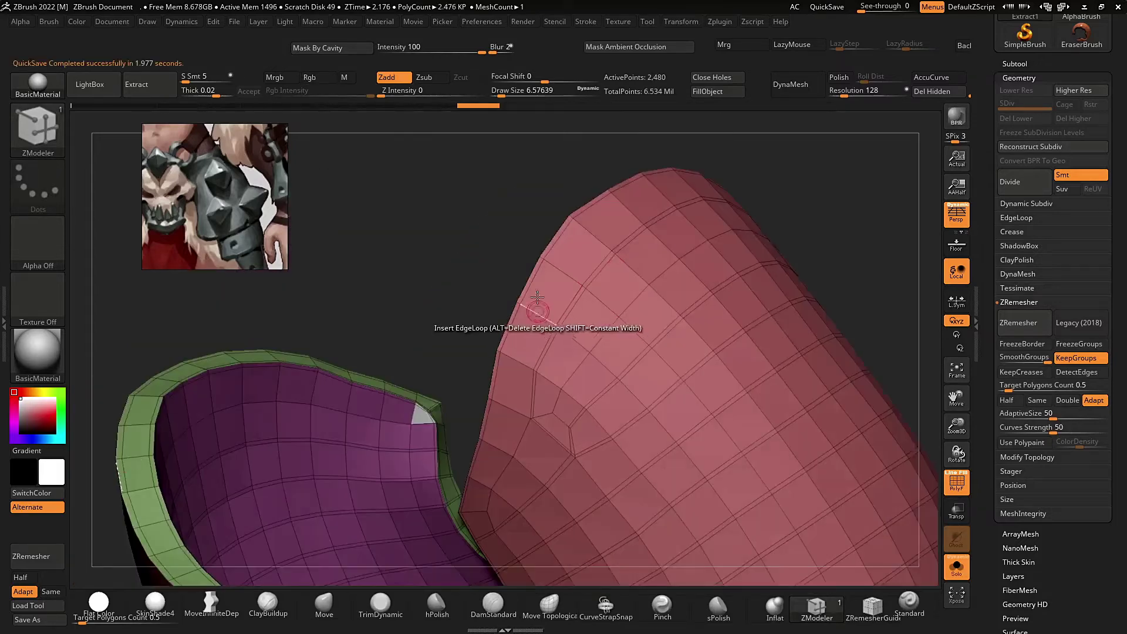
# Take the thigh plates out of isolation, hide the polygon wireframe, and review them on the full body.
pyautogui.keyDown('ctrl'); pyautogui.moveTo(537, 313); pyautogui.dragTo(572, 217, button='right'); pyautogui.keyUp('ctrl')
pyautogui.moveTo(651, 252); pyautogui.dragTo(650, 281)
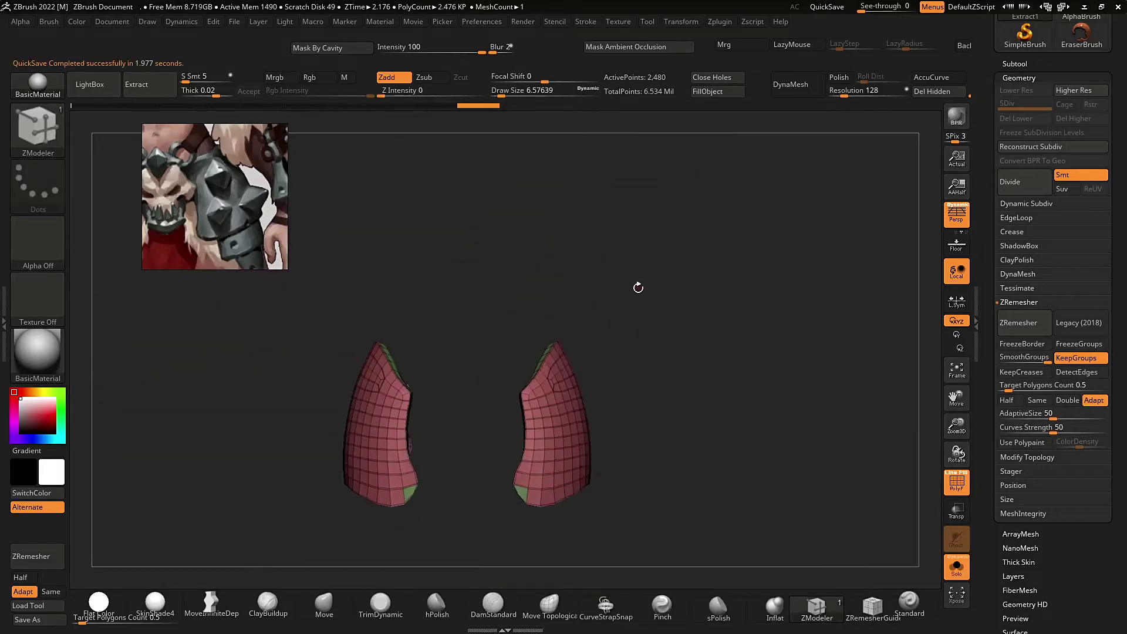
pyautogui.hotkey('alt', 's')
pyautogui.moveTo(632, 357)
pyautogui.mouseDown()
pyautogui.moveTo(618, 366)
pyautogui.moveTo(656, 302)
pyautogui.moveTo(668, 303)
pyautogui.mouseUp()
pyautogui.hotkey('shift', 'f')
pyautogui.press('s')
pyautogui.keyDown('shift'); pyautogui.moveTo(668, 258); pyautogui.dragTo(651, 247); pyautogui.keyUp('shift')
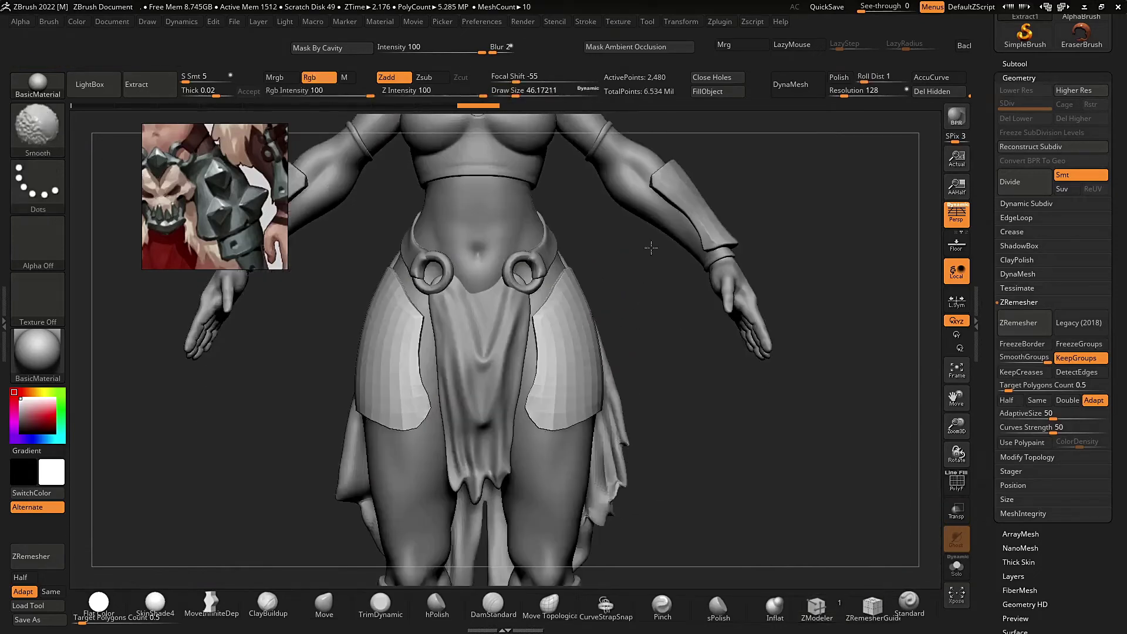
pyautogui.moveTo(599, 332); pyautogui.dragTo(636, 297)
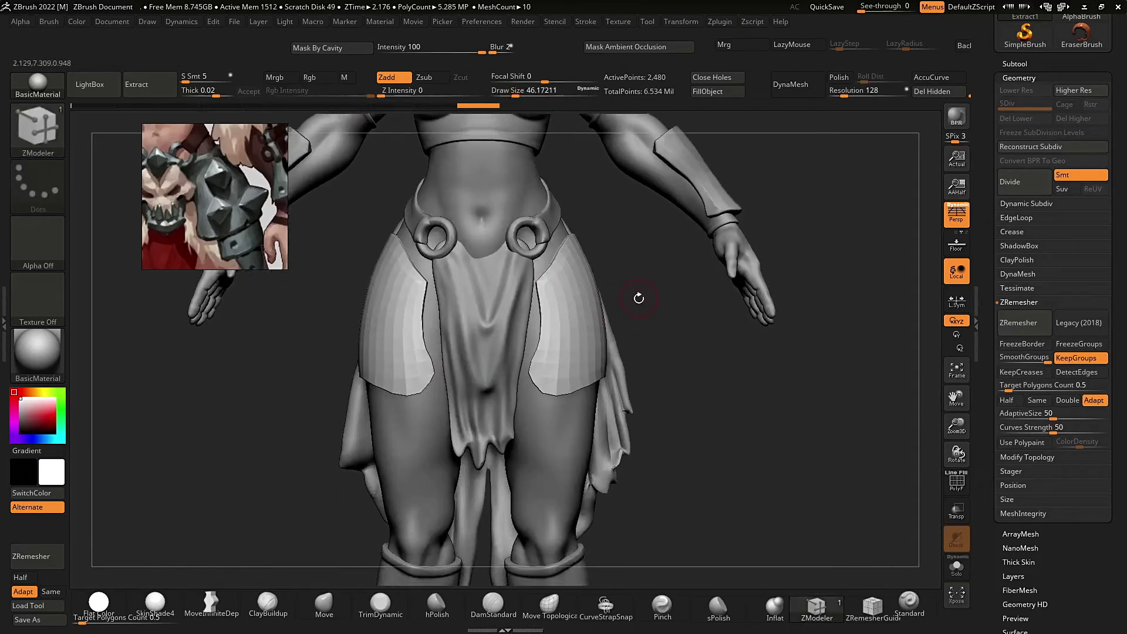
# Select the thigh plates, switch to the move transform, and centre the gizmo on their mesh.
pyautogui.keyDown('alt'); pyautogui.click(567, 334); pyautogui.keyUp('alt')
pyautogui.press('w')
pyautogui.press('f')
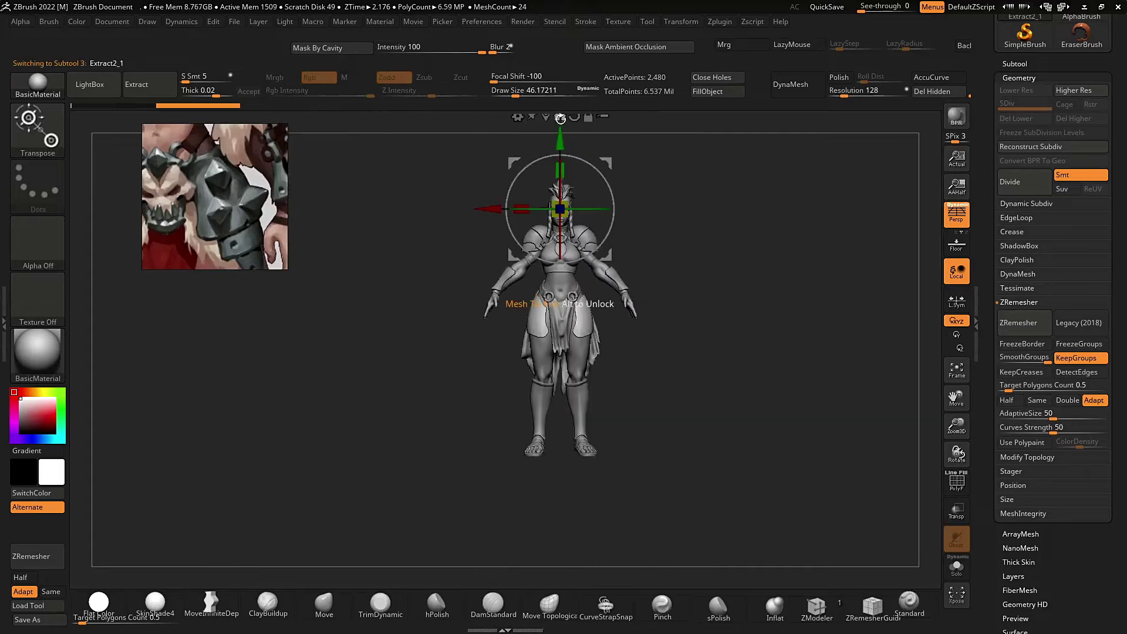
pyautogui.click(546, 117)
pyautogui.keyDown('alt'); pyautogui.moveTo(499, 176); pyautogui.dragTo(470, 246); pyautogui.keyUp('alt')
pyautogui.moveTo(246, 243); pyautogui.dragTo(216, 206, button='middle')
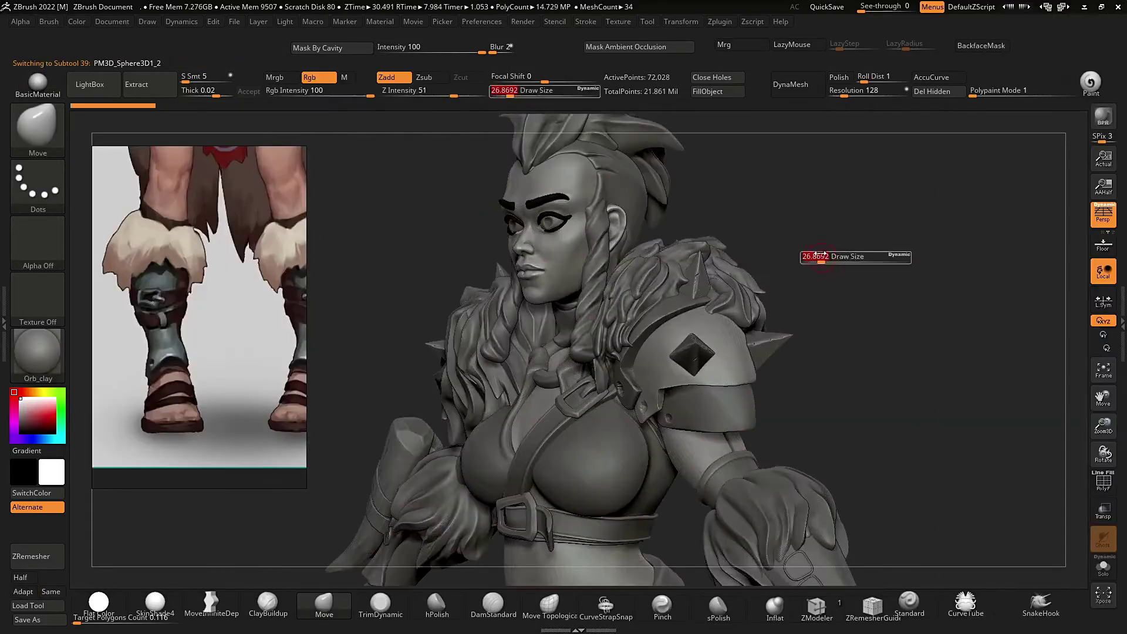
# Compare the shoulder plates, alone and on the full figure, with a close-up of the spiked shoulder armour in the reference.
pyautogui.keyDown('alt'); pyautogui.click(816, 243); pyautogui.keyUp('alt')
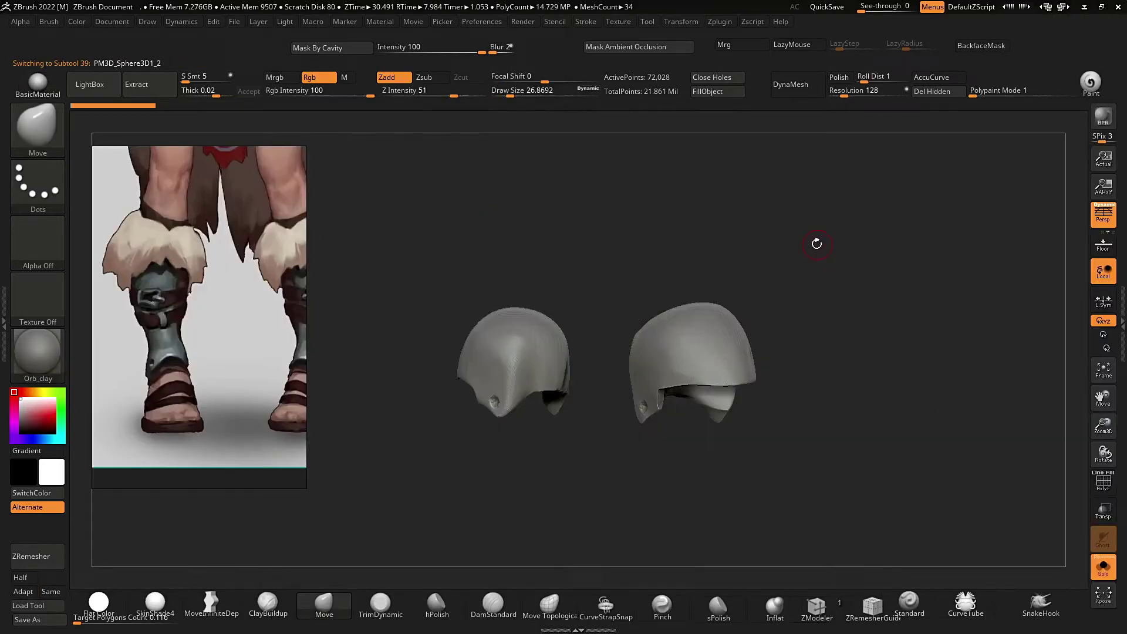
pyautogui.moveTo(816, 243); pyautogui.dragTo(851, 242)
pyautogui.hotkey('alt', 's')
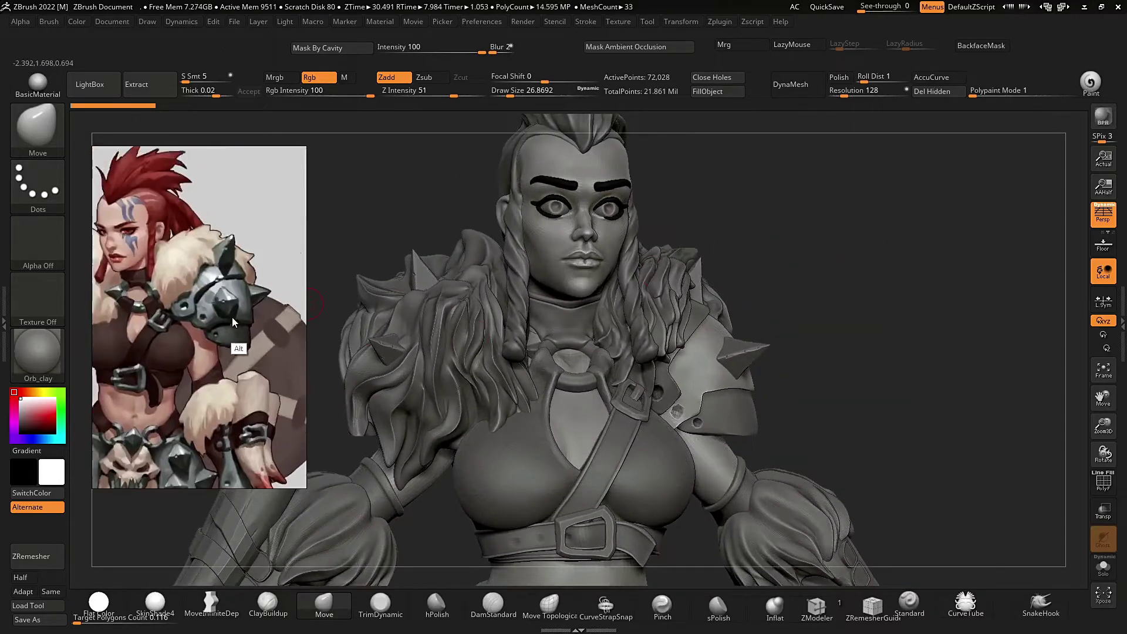
pyautogui.scroll(3, 232, 322)
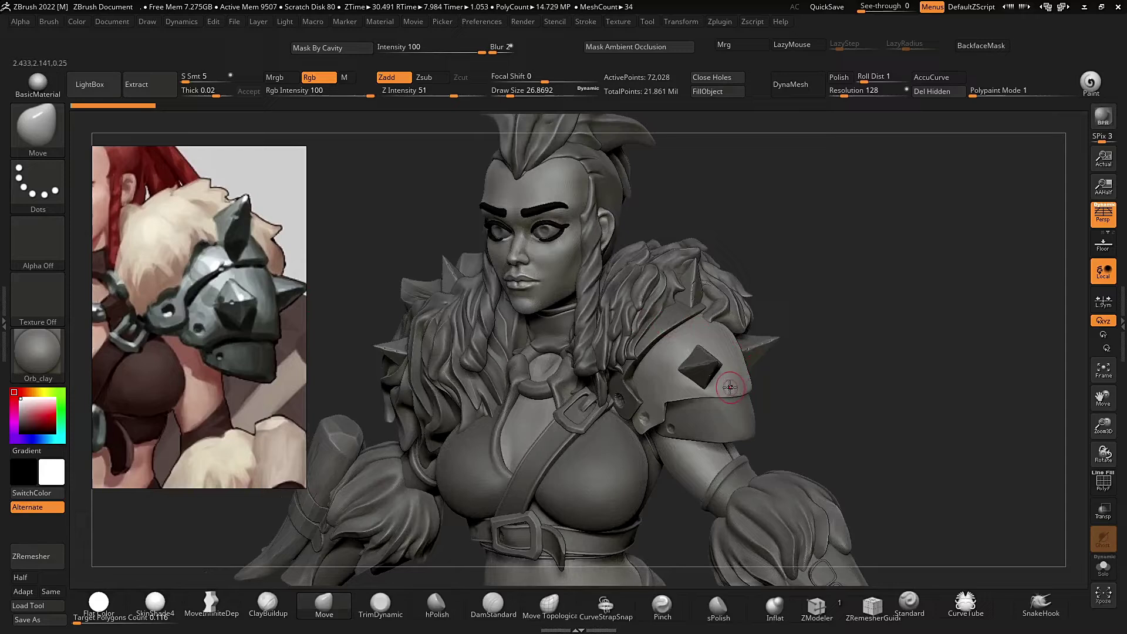
# Isolate the shoulder plates, set the draw size to about 9.4, and look up the PolyGroupIt plugin options.
pyautogui.hotkey('alt', 's')
pyautogui.moveTo(790, 281); pyautogui.dragTo(812, 287)
pyautogui.keyDown('ctrl'); pyautogui.moveTo(812, 287); pyautogui.dragTo(812, 352, button='right'); pyautogui.keyUp('ctrl')
pyautogui.press('s')
pyautogui.click(678, 376)
pyautogui.moveTo(897, 258)
pyautogui.mouseDown()
pyautogui.moveTo(866, 262)
pyautogui.moveTo(865, 221)
pyautogui.moveTo(752, 159)
pyautogui.mouseUp()
pyautogui.click(713, 22)
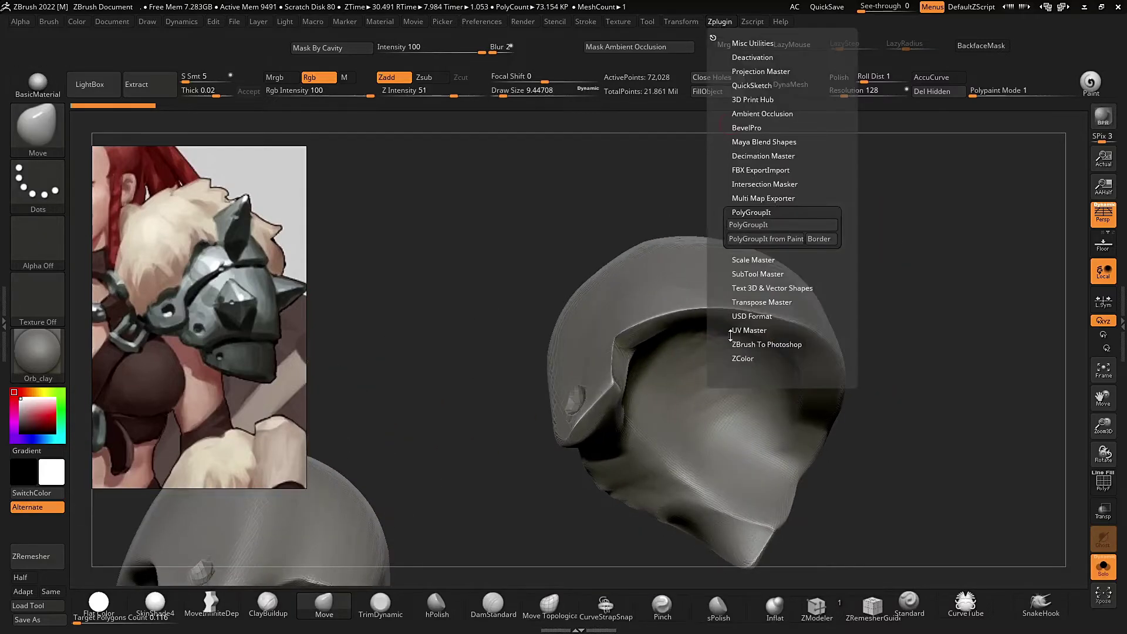
pyautogui.moveTo(923, 289); pyautogui.dragTo(857, 291)
# Set up ClayBuildup for black, colour-only painting at draw size about 5.75 and LazyRadius 15, and undo the test stroke.
pyautogui.click(267, 603)
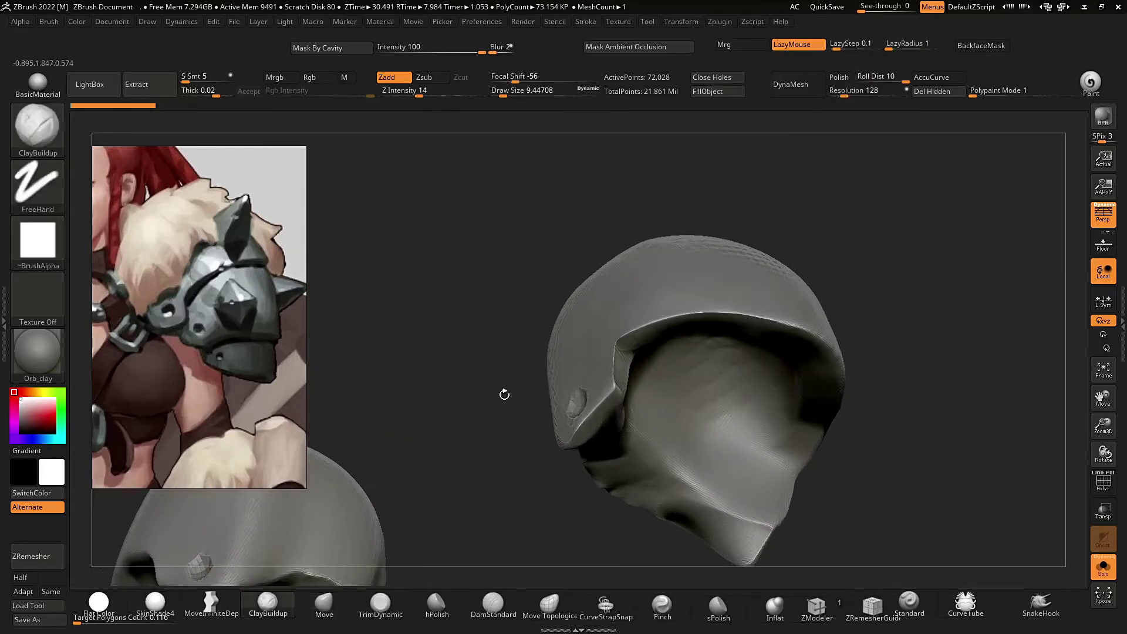
pyautogui.moveTo(425, 237)
pyautogui.mouseDown()
pyautogui.moveTo(446, 237)
pyautogui.moveTo(430, 240)
pyautogui.mouseUp()
pyautogui.click(732, 98)
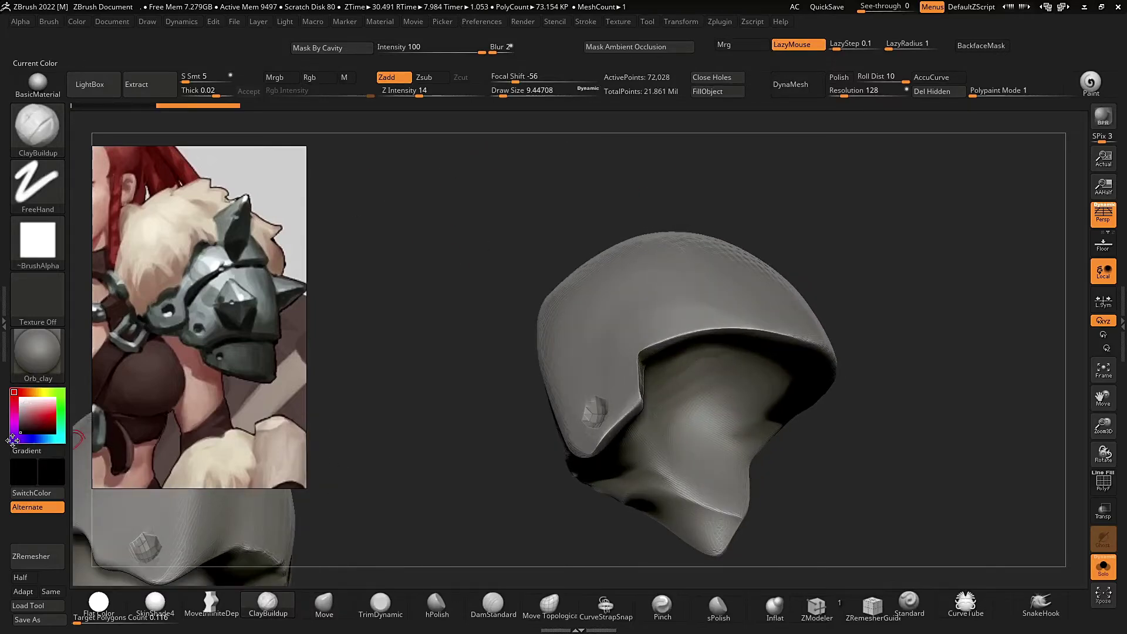
pyautogui.press('s')
pyautogui.click(414, 354)
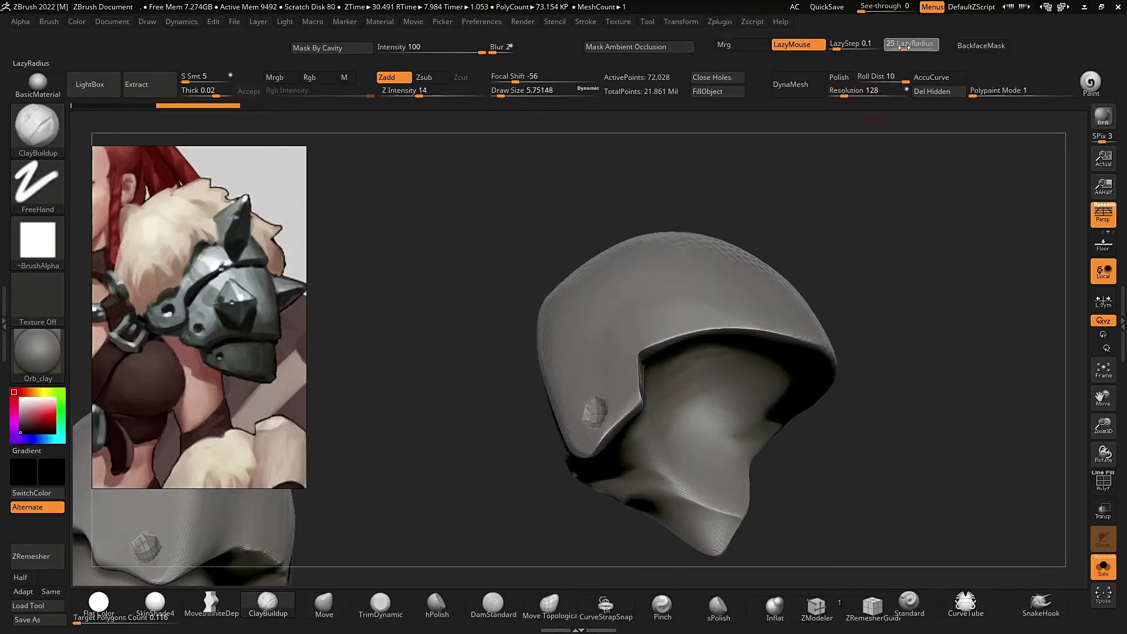
pyautogui.moveTo(539, 307); pyautogui.dragTo(556, 349)
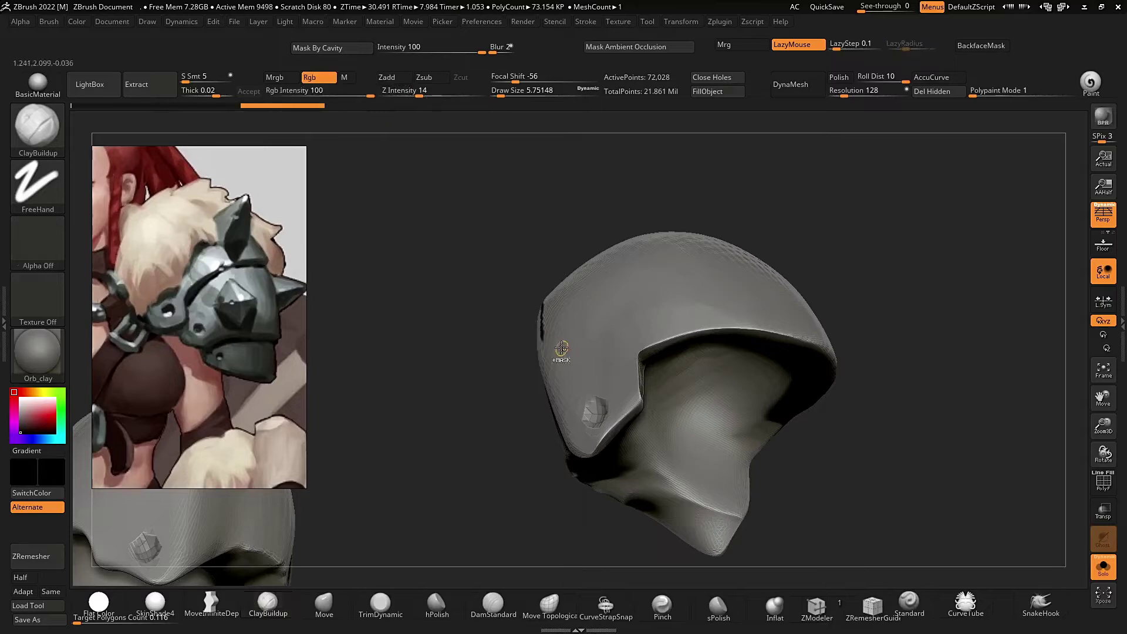
pyautogui.moveTo(476, 441)
pyautogui.mouseDown()
pyautogui.moveTo(483, 415)
pyautogui.moveTo(490, 446)
pyautogui.moveTo(586, 376)
pyautogui.mouseUp()
pyautogui.hotkey('ctrl', 'z')
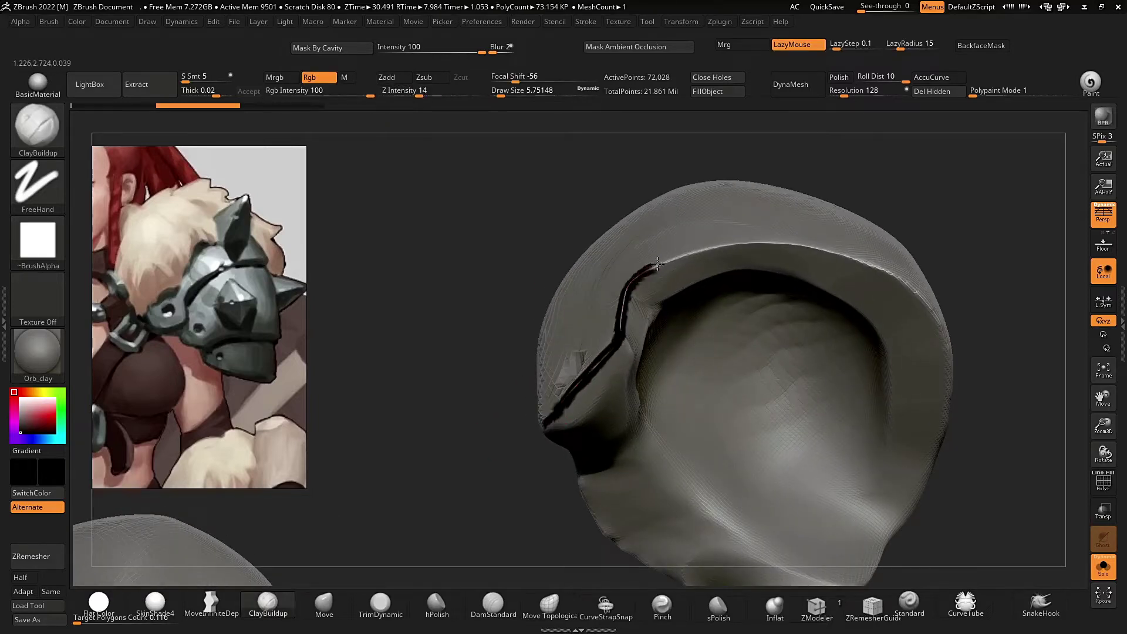
# Paint a continuous black line along the outer rim of the shoulder plate, following the notches and both pointed flaps.
pyautogui.moveTo(712, 249)
pyautogui.mouseDown(button='right')
pyautogui.moveTo(483, 410)
pyautogui.moveTo(534, 420)
pyautogui.mouseUp(button='right')
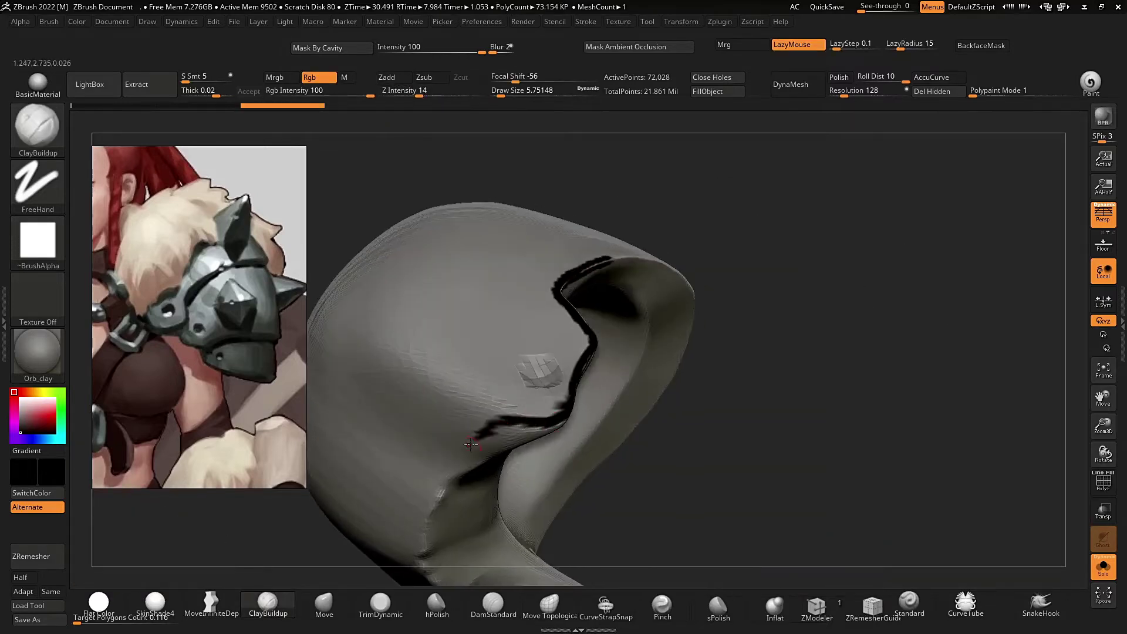
pyautogui.moveTo(471, 444)
pyautogui.mouseDown(button='right')
pyautogui.moveTo(757, 389)
pyautogui.moveTo(737, 385)
pyautogui.moveTo(745, 365)
pyautogui.moveTo(721, 382)
pyautogui.moveTo(563, 354)
pyautogui.mouseUp(button='right')
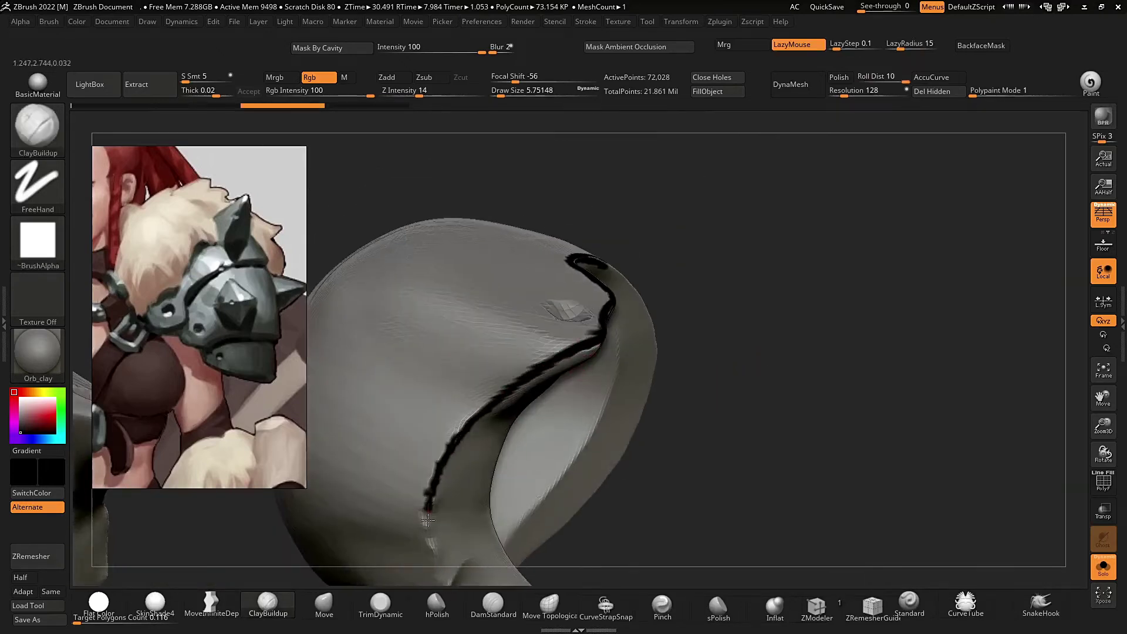
pyautogui.moveTo(427, 520)
pyautogui.mouseDown(button='right')
pyautogui.moveTo(766, 327)
pyautogui.moveTo(455, 393)
pyautogui.mouseUp(button='right')
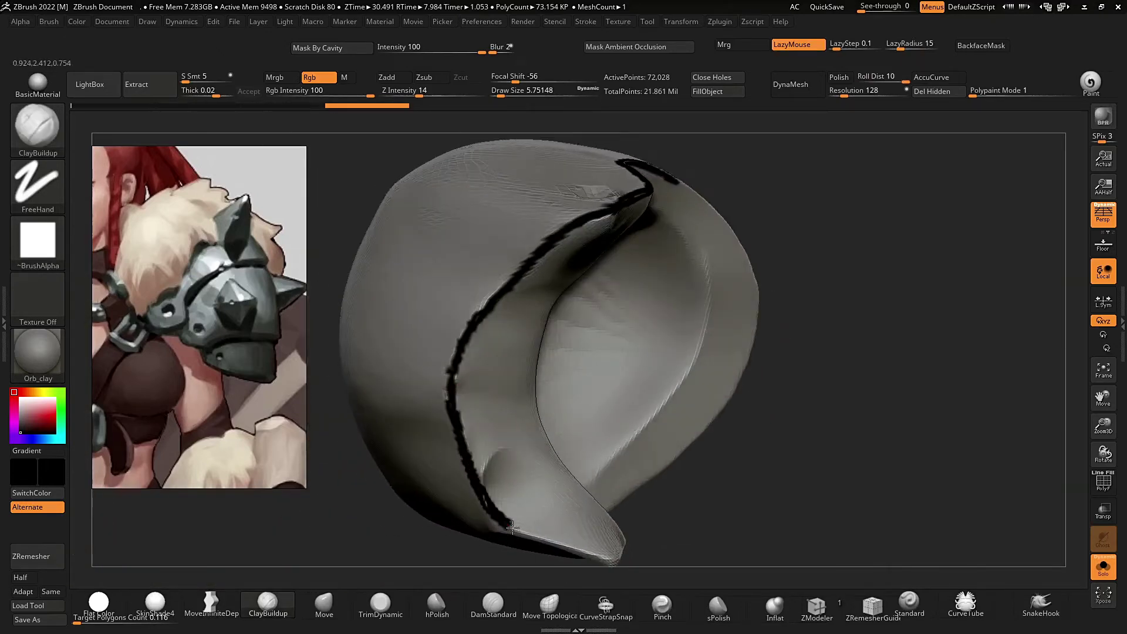
pyautogui.moveTo(771, 489); pyautogui.dragTo(497, 450, button='right')
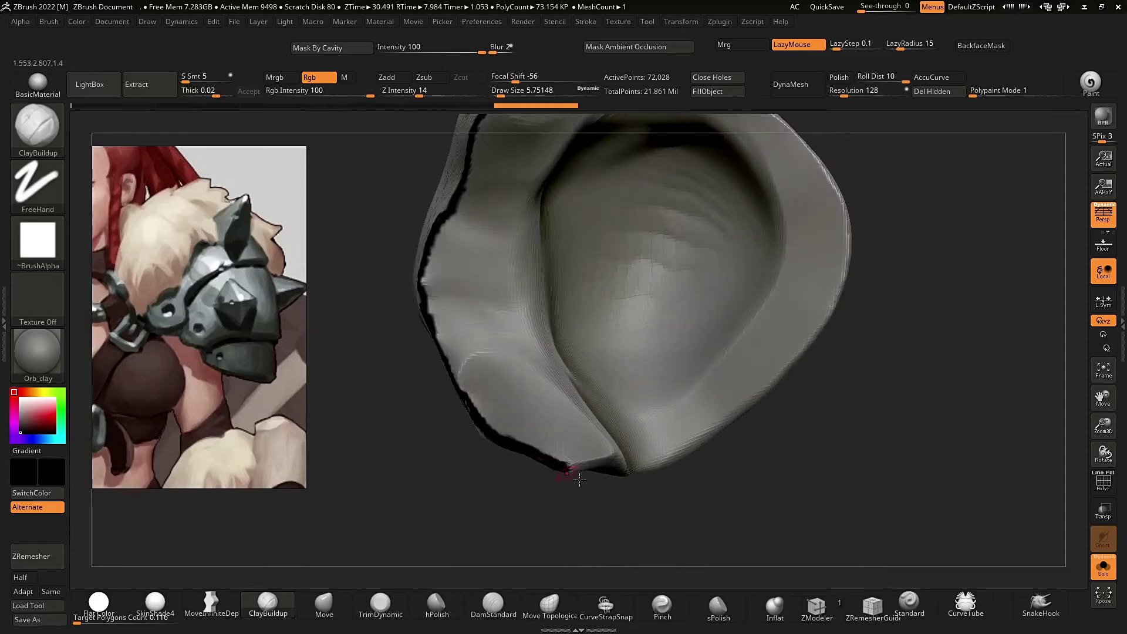
pyautogui.moveTo(579, 480); pyautogui.dragTo(516, 448, button='right')
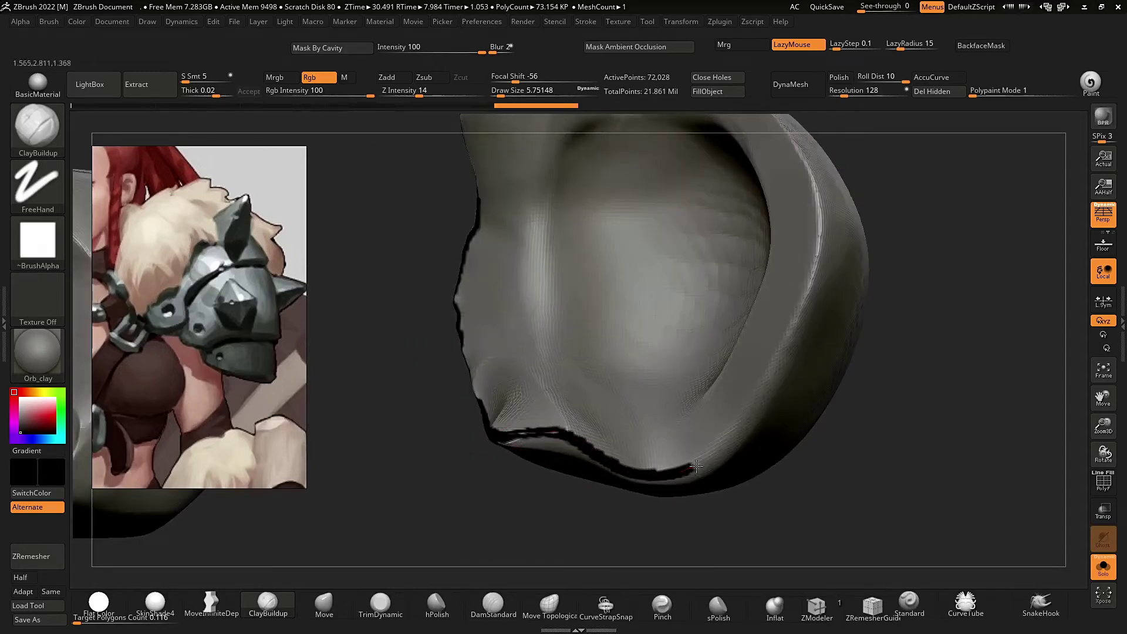
pyautogui.moveTo(750, 417)
pyautogui.keyDown('ctrl'); pyautogui.mouseDown(button='right')
pyautogui.moveTo(793, 317)
pyautogui.moveTo(837, 267)
pyautogui.mouseUp(button='right'); pyautogui.keyUp('ctrl')
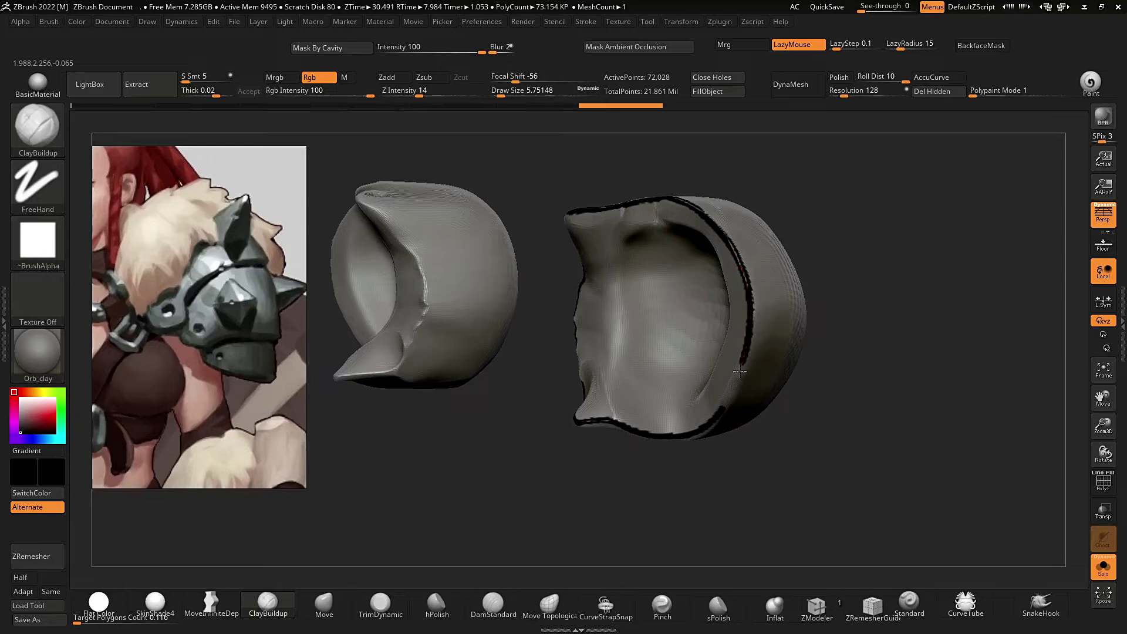
pyautogui.moveTo(720, 414)
pyautogui.mouseDown(button='right')
pyautogui.moveTo(865, 227)
pyautogui.moveTo(699, 247)
pyautogui.mouseUp(button='right')
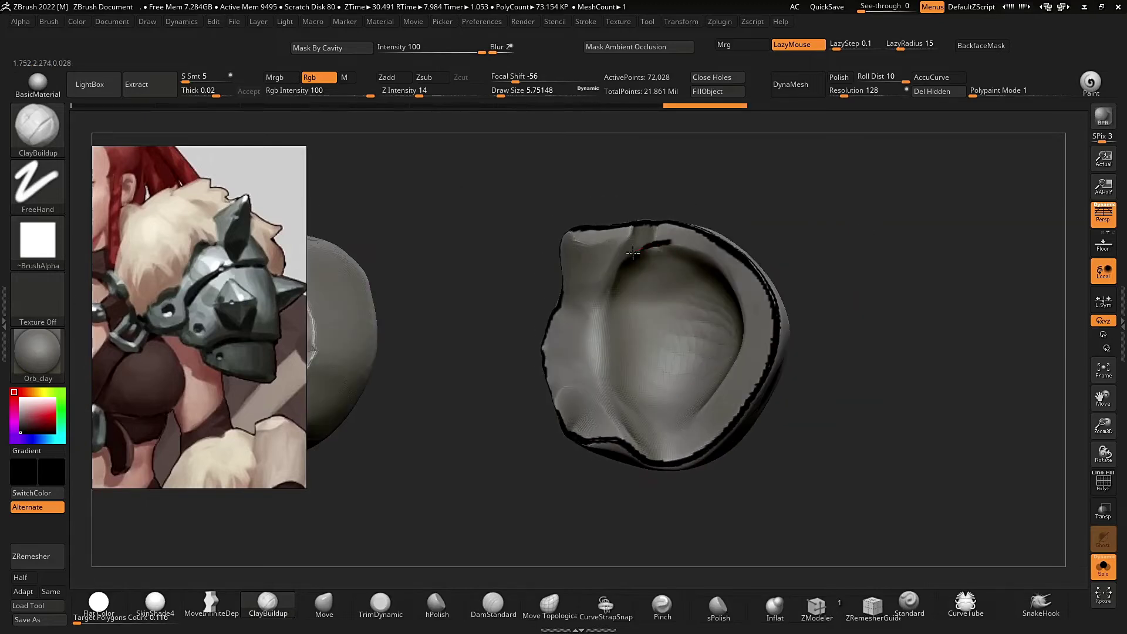
# Paint a closed black line around the inner edge of the shoulder plate's rim, bordering the hollow interior.
pyautogui.moveTo(608, 374); pyautogui.dragTo(674, 242, button='right')
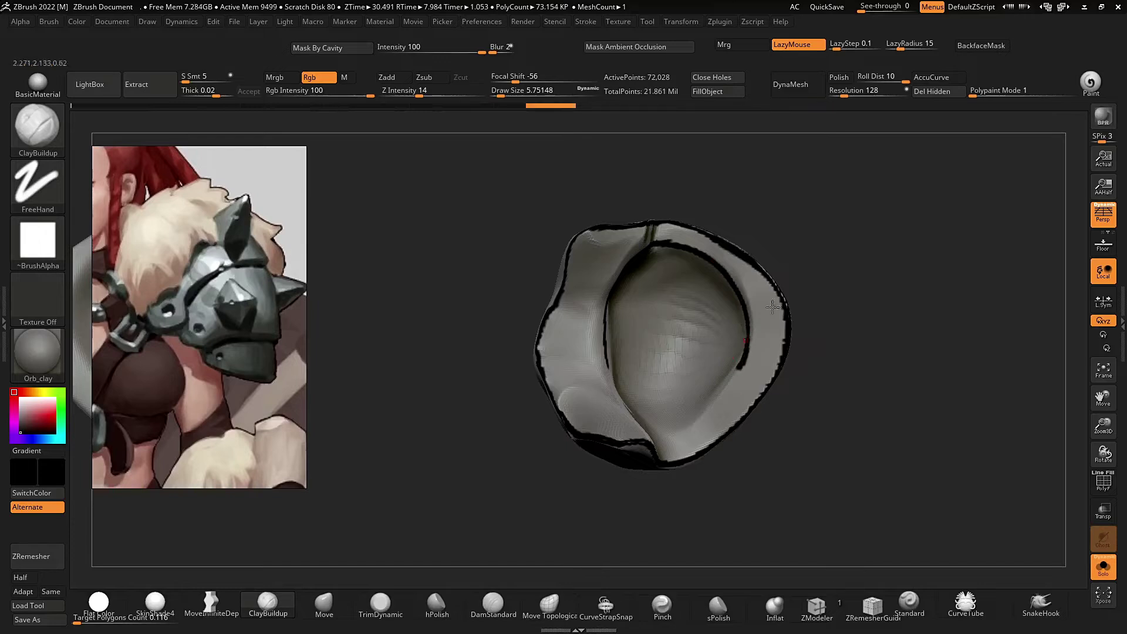
pyautogui.moveTo(772, 306); pyautogui.dragTo(622, 363, button='right')
pyautogui.moveTo(676, 419); pyautogui.dragTo(814, 251, button='right')
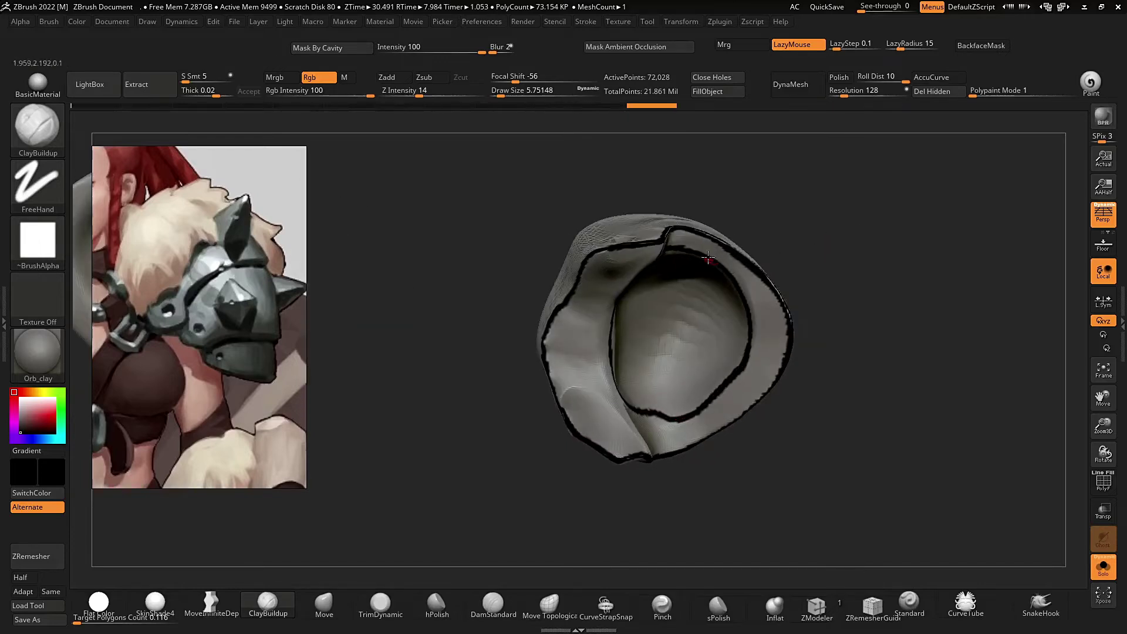
# Paint a black dividing line over the plate's outer dome from the rim notch to the crown, undoing the stray stroke.
pyautogui.moveTo(708, 257); pyautogui.dragTo(659, 366, button='right')
pyautogui.moveTo(836, 188); pyautogui.dragTo(659, 296, button='right')
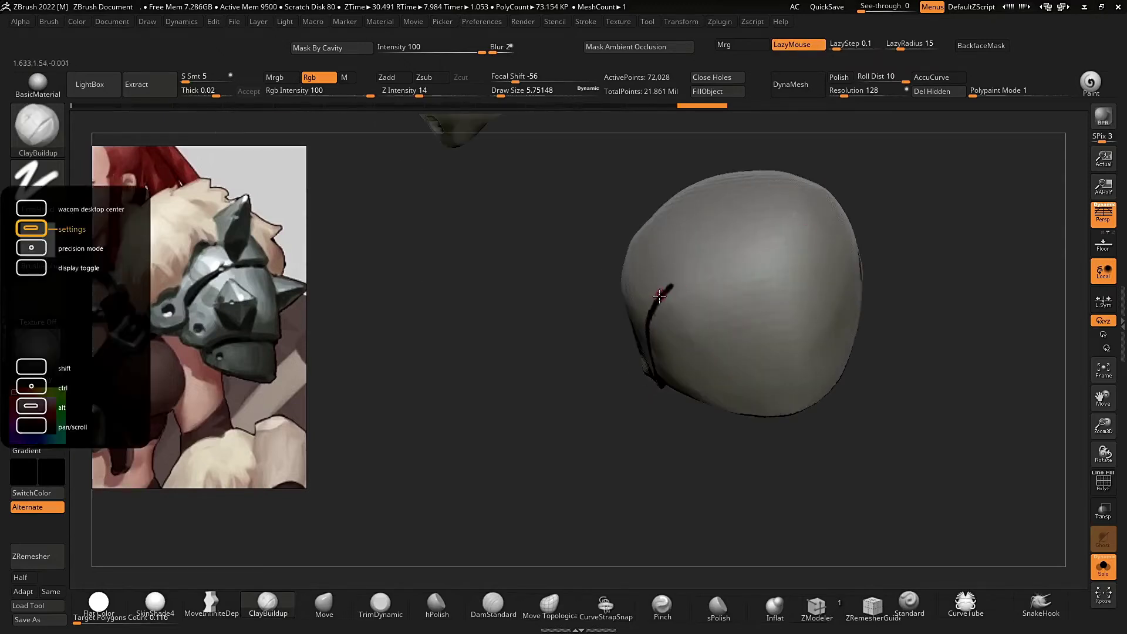
pyautogui.moveTo(742, 244); pyautogui.dragTo(792, 231)
pyautogui.moveTo(924, 255); pyautogui.dragTo(973, 191)
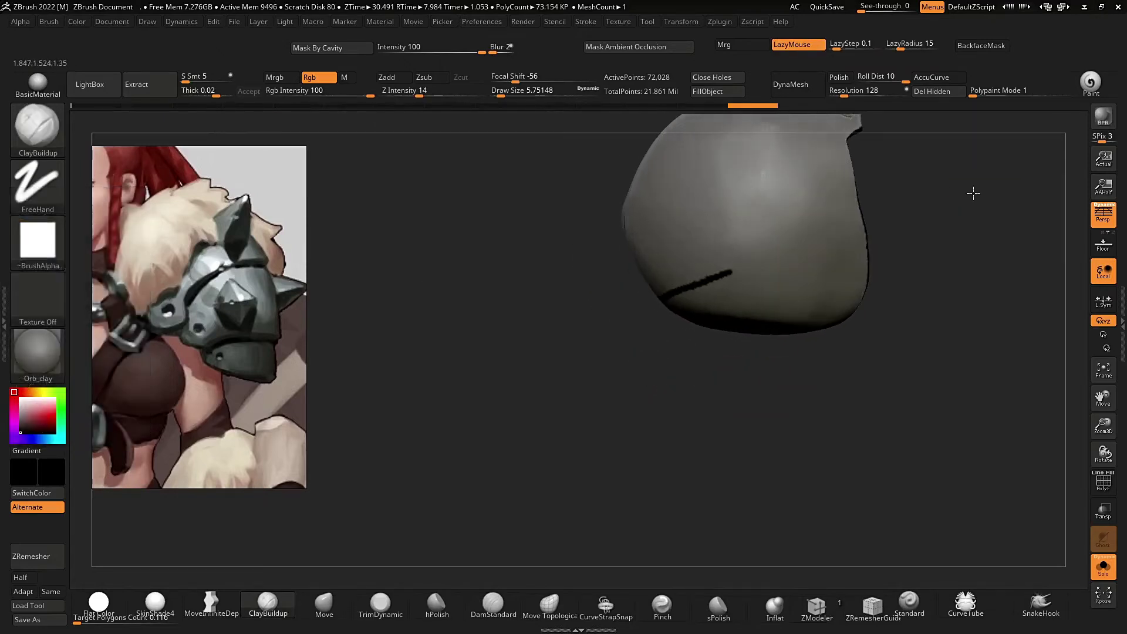
pyautogui.hotkey('ctrl', 'z')
pyautogui.moveTo(908, 189); pyautogui.dragTo(841, 187, button='right')
pyautogui.moveTo(769, 234)
pyautogui.mouseDown(button='right')
pyautogui.moveTo(939, 156)
pyautogui.moveTo(836, 211)
pyautogui.mouseUp(button='right')
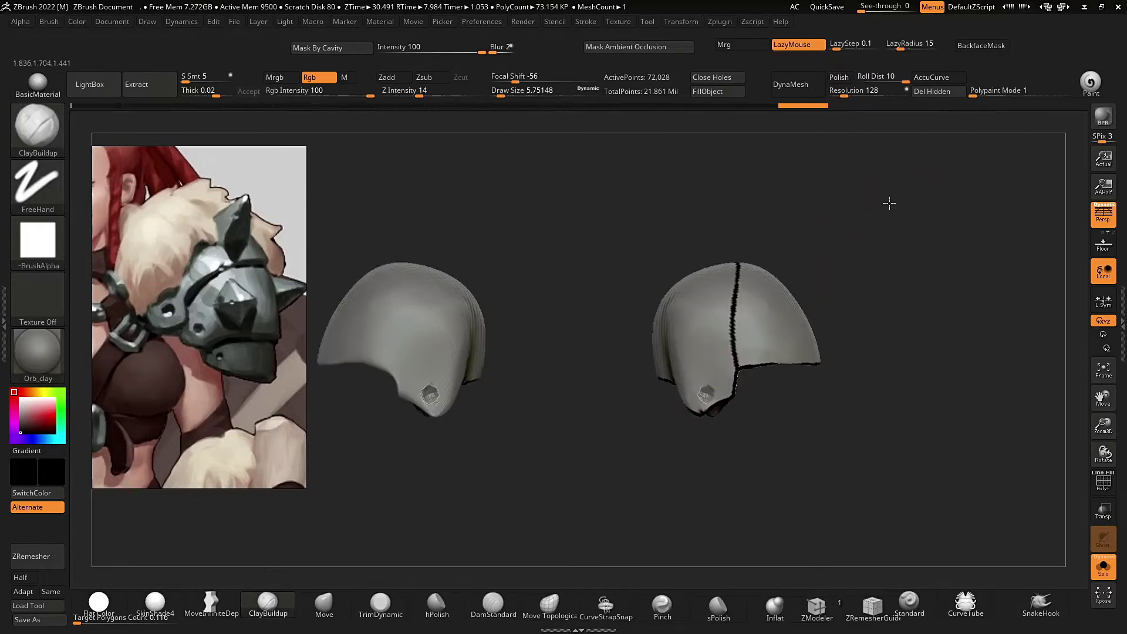
# Paint a second black dividing line across the outer dome on the opposite side, ending at the rim beside the flap.
pyautogui.moveTo(888, 203)
pyautogui.mouseDown(button='right')
pyautogui.moveTo(853, 229)
pyautogui.moveTo(933, 226)
pyautogui.moveTo(657, 402)
pyautogui.mouseUp(button='right')
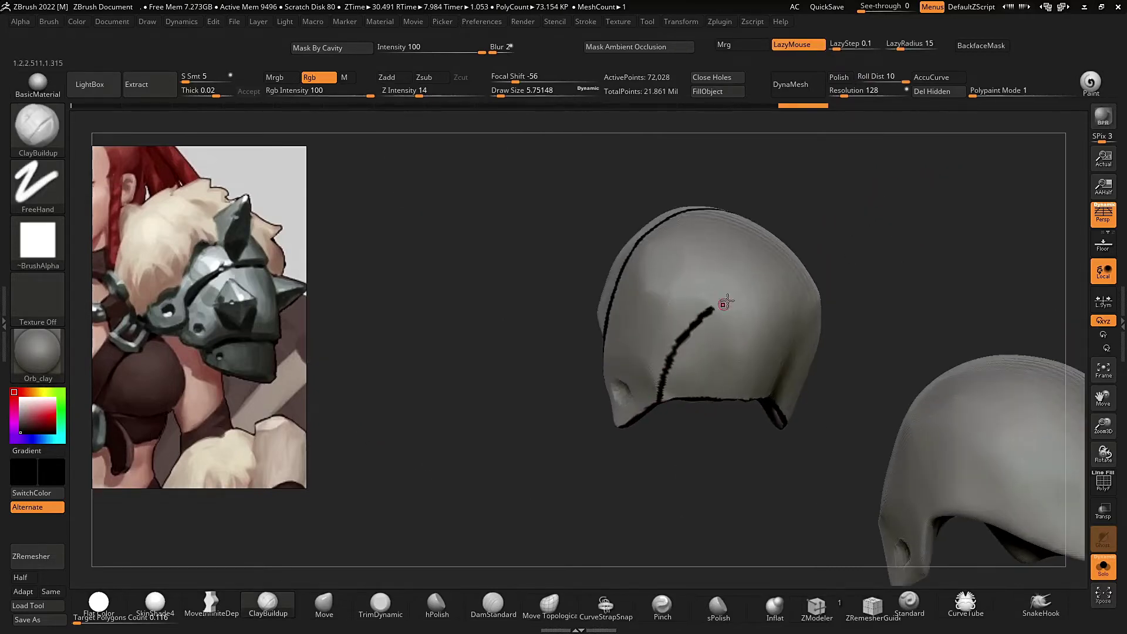
pyautogui.moveTo(725, 303); pyautogui.dragTo(684, 335, button='right')
pyautogui.moveTo(825, 309); pyautogui.dragTo(685, 337, button='right')
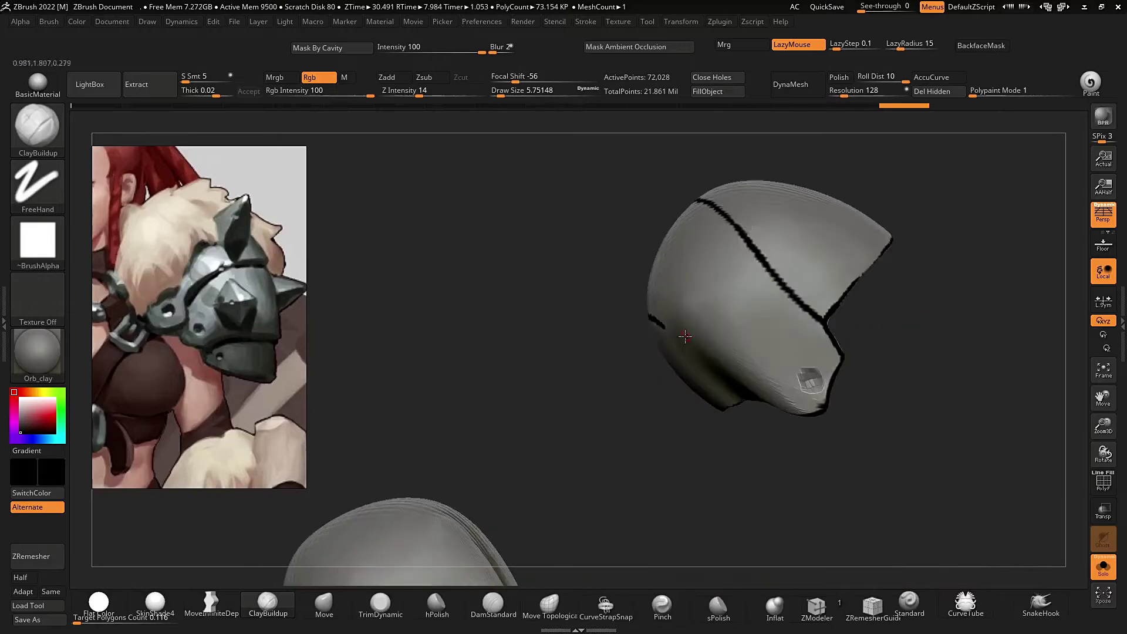
pyautogui.moveTo(746, 385); pyautogui.dragTo(750, 366, button='right')
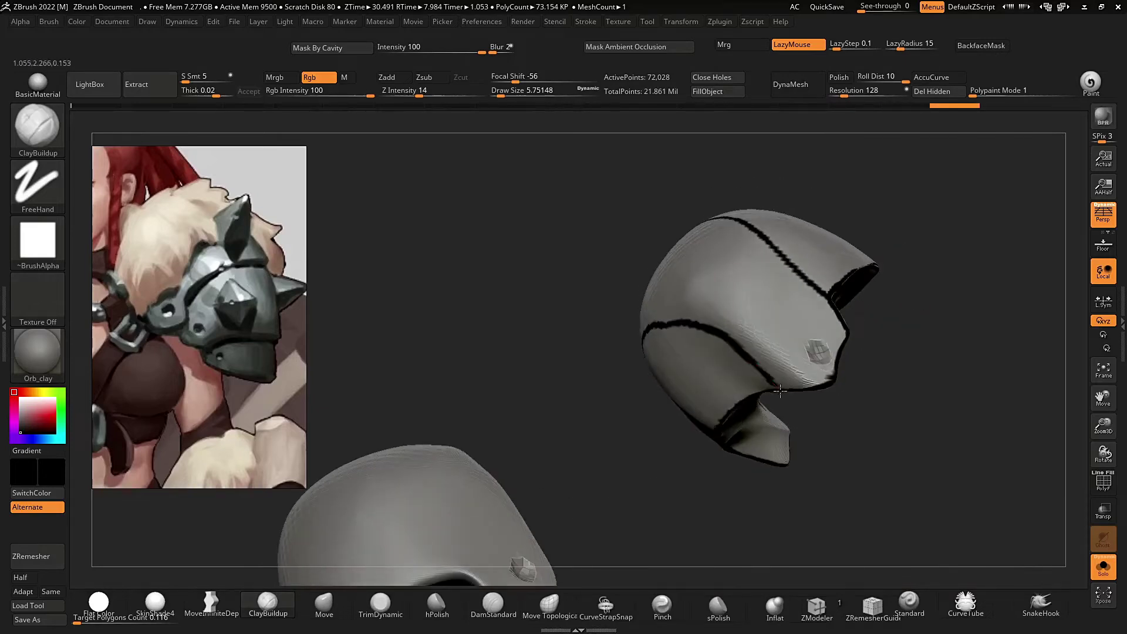
pyautogui.moveTo(780, 391); pyautogui.dragTo(782, 394)
pyautogui.moveTo(759, 372)
pyautogui.keyDown('ctrl'); pyautogui.mouseDown(button='right')
pyautogui.moveTo(815, 257)
pyautogui.moveTo(839, 257)
pyautogui.moveTo(844, 233)
pyautogui.moveTo(863, 261)
pyautogui.moveTo(793, 274)
pyautogui.moveTo(712, 319)
pyautogui.moveTo(728, 358)
pyautogui.mouseUp(button='right'); pyautogui.keyUp('ctrl')
# Paint black dividing lines on the plate's underside to separate the flap area from the rim around the hollow.
pyautogui.moveTo(728, 358); pyautogui.dragTo(619, 279, button='right')
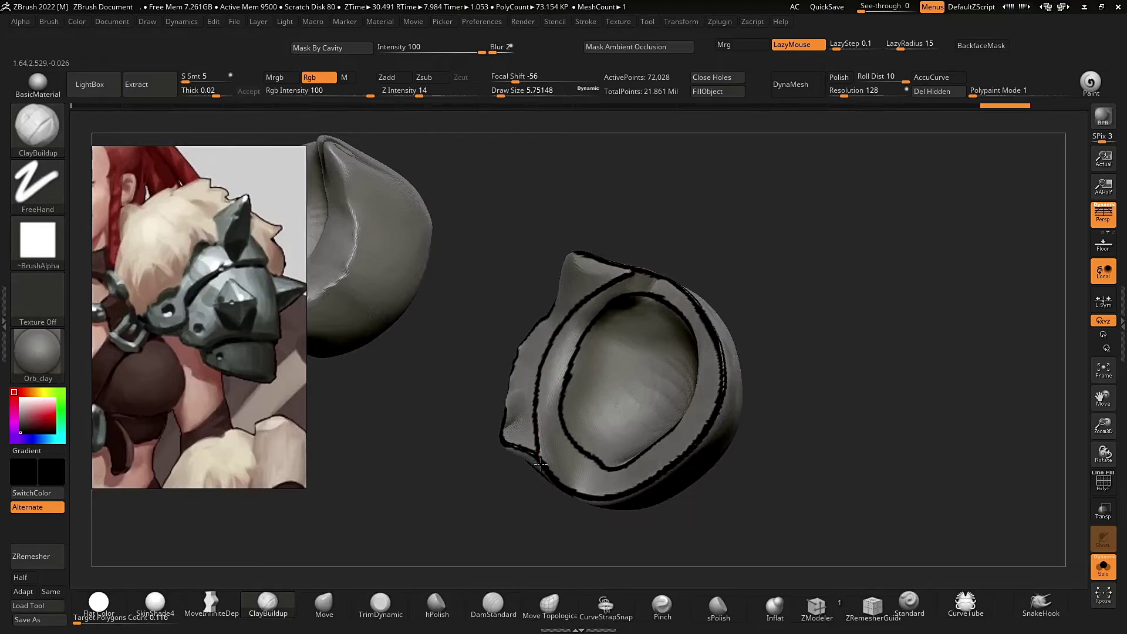
pyautogui.moveTo(540, 464); pyautogui.dragTo(542, 468)
pyautogui.moveTo(546, 434)
pyautogui.keyDown('ctrl'); pyautogui.mouseDown(button='right')
pyautogui.moveTo(575, 305)
pyautogui.moveTo(716, 274)
pyautogui.moveTo(691, 242)
pyautogui.moveTo(700, 267)
pyautogui.moveTo(625, 271)
pyautogui.mouseUp(button='right'); pyautogui.keyUp('ctrl')
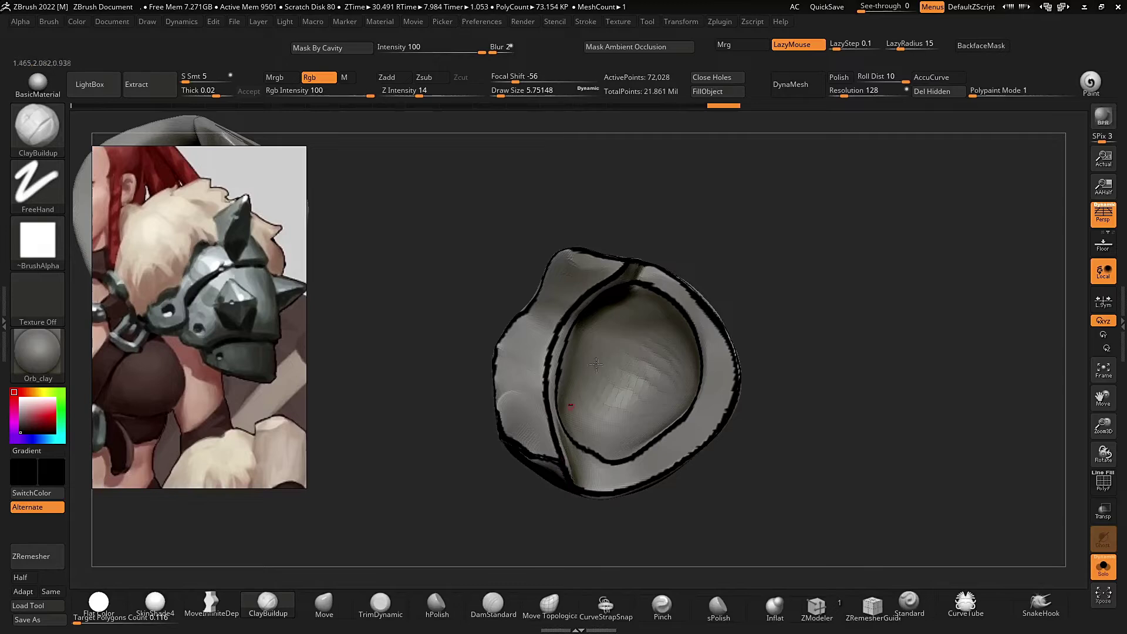
# Reinforce the black line around the inner hollow and trim its uneven edges with white paint.
pyautogui.moveTo(596, 365)
pyautogui.mouseDown(button='right')
pyautogui.moveTo(759, 221)
pyautogui.moveTo(886, 292)
pyautogui.moveTo(832, 248)
pyautogui.moveTo(891, 257)
pyautogui.moveTo(873, 284)
pyautogui.moveTo(888, 188)
pyautogui.moveTo(682, 346)
pyautogui.mouseUp(button='right')
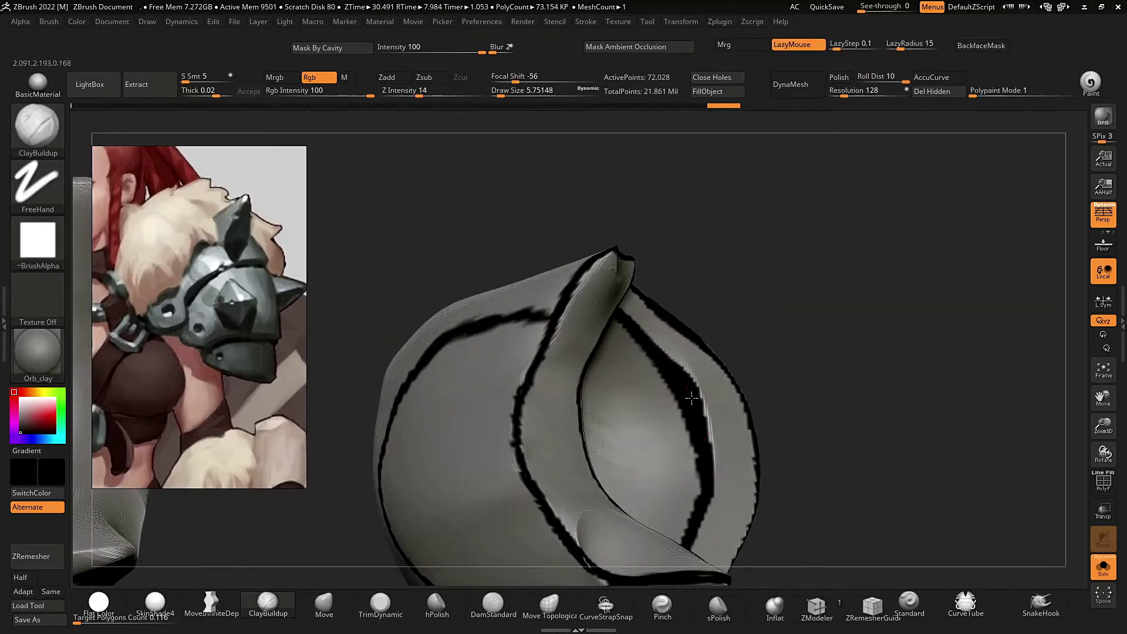
pyautogui.moveTo(677, 460)
pyautogui.keyDown('ctrl'); pyautogui.mouseDown(button='right')
pyautogui.moveTo(750, 289)
pyautogui.moveTo(679, 441)
pyautogui.moveTo(689, 399)
pyautogui.mouseUp(button='right'); pyautogui.keyUp('ctrl')
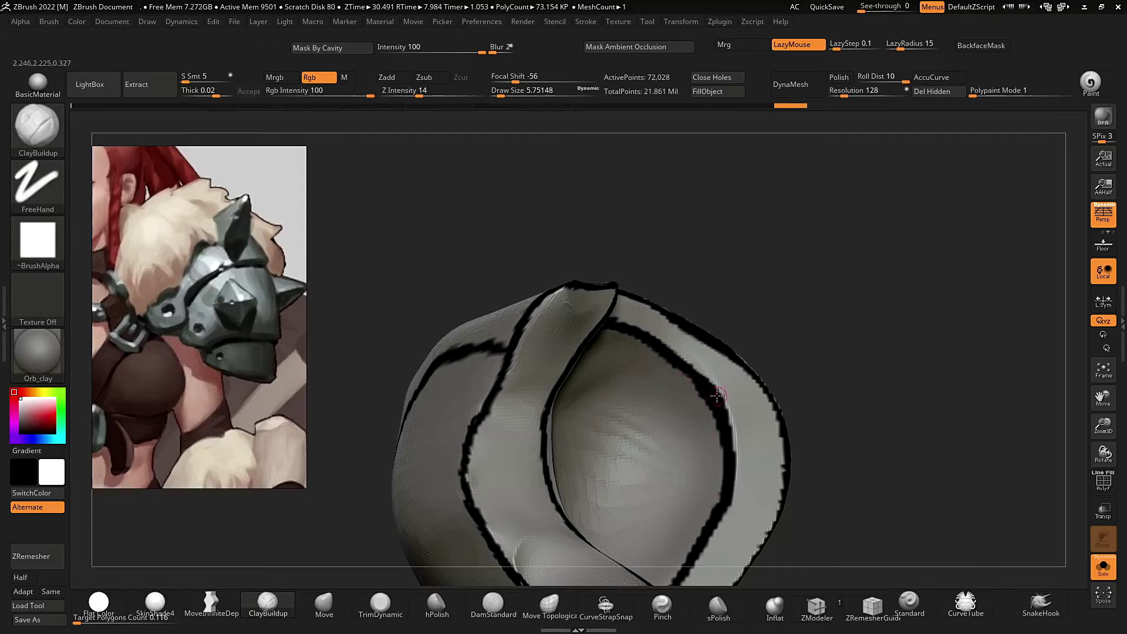
pyautogui.keyDown('ctrl'); pyautogui.moveTo(730, 454); pyautogui.dragTo(822, 235, button='right'); pyautogui.keyUp('ctrl')
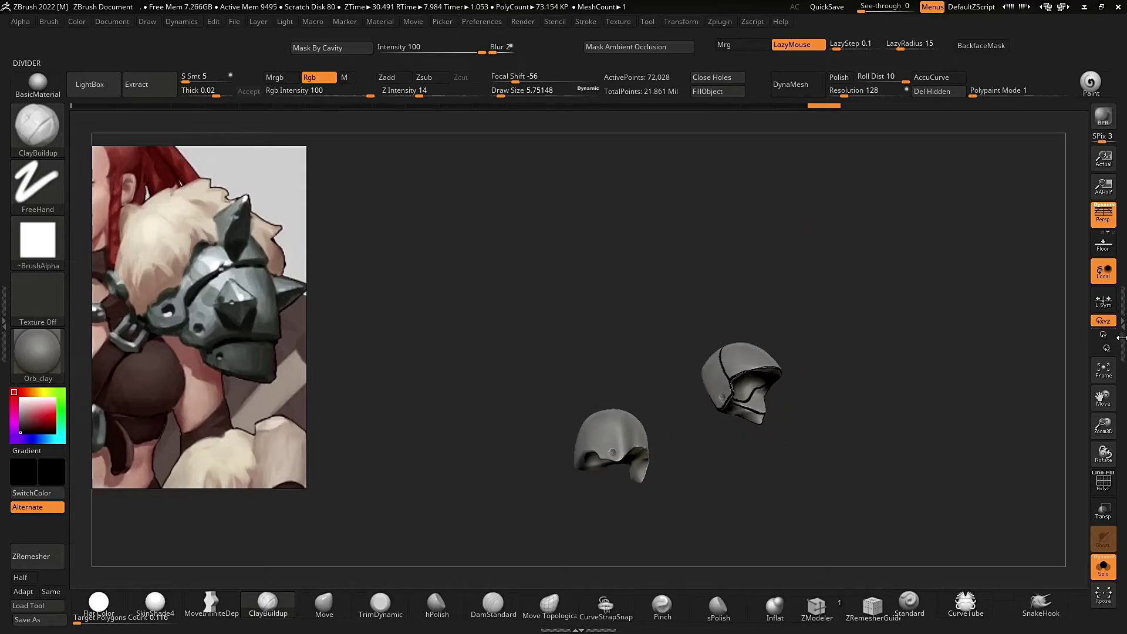
# Duplicate the painted shoulder plate subtool.
pyautogui.click(1122, 322)
pyautogui.hotkey('ctrl', 'shift', 'd')
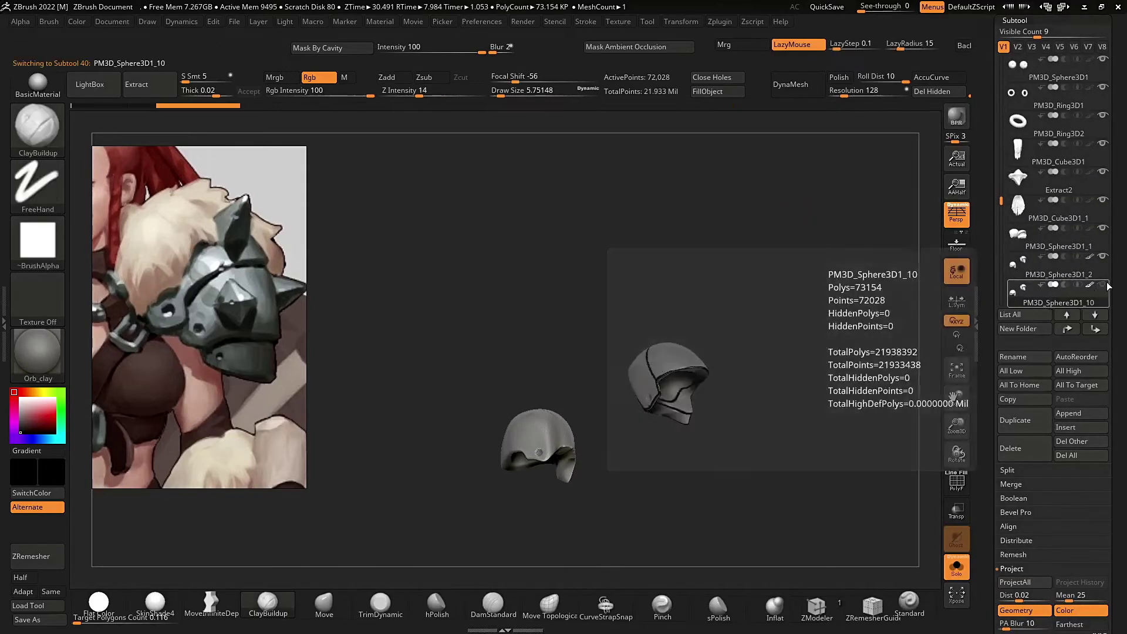
# Hide the duplicate subtool, then isolate one shoulder plate of the original subtool and delete the other one.
pyautogui.click(1079, 270)
pyautogui.click(1102, 285)
pyautogui.moveTo(893, 333); pyautogui.dragTo(834, 408, button='right')
pyautogui.click(956, 566)
pyautogui.click(955, 565)
pyautogui.moveTo(926, 414); pyautogui.dragTo(910, 435, button='right')
pyautogui.keyDown('ctrl'); pyautogui.keyDown('alt'); pyautogui.keyDown('shift'); pyautogui.moveTo(435, 295); pyautogui.dragTo(590, 503); pyautogui.keyUp('shift'); pyautogui.keyUp('alt'); pyautogui.keyUp('ctrl')
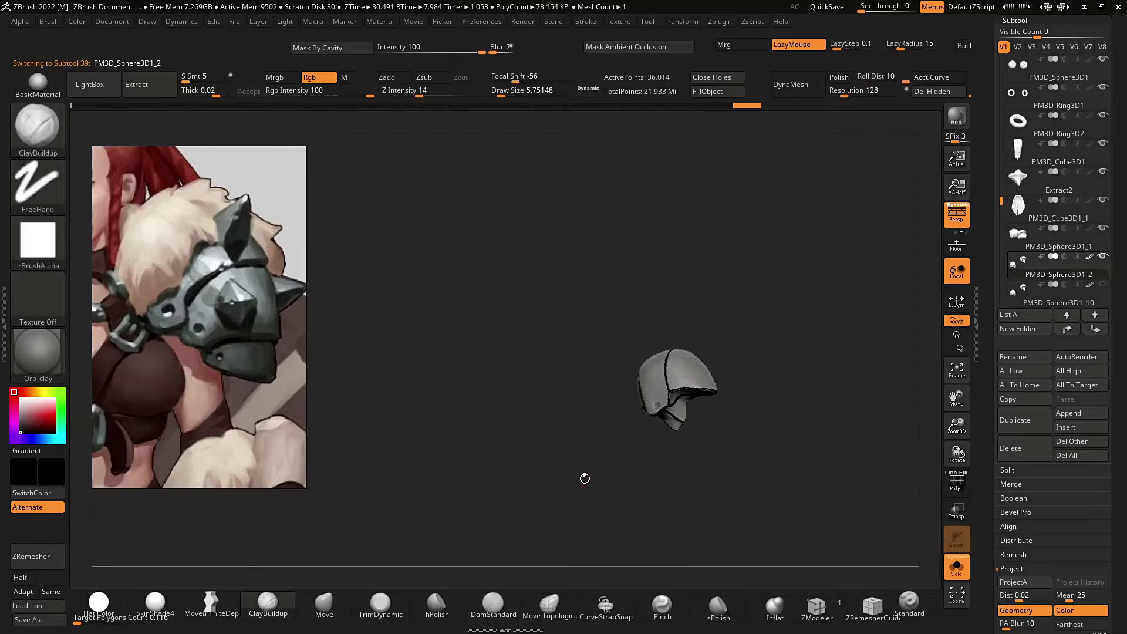
pyautogui.moveTo(805, 358); pyautogui.dragTo(834, 330, button='right')
pyautogui.moveTo(822, 334)
pyautogui.mouseDown()
pyautogui.moveTo(802, 355)
pyautogui.moveTo(800, 302)
pyautogui.moveTo(833, 322)
pyautogui.moveTo(820, 266)
pyautogui.moveTo(833, 286)
pyautogui.moveTo(813, 293)
pyautogui.mouseUp()
# Examine the black dividing lines along the plate's rim, the inner hollow and the flap for gaps.
pyautogui.moveTo(651, 359)
pyautogui.keyDown('ctrl'); pyautogui.mouseDown(button='right')
pyautogui.moveTo(654, 406)
pyautogui.moveTo(690, 476)
pyautogui.mouseUp(button='right'); pyautogui.keyUp('ctrl')
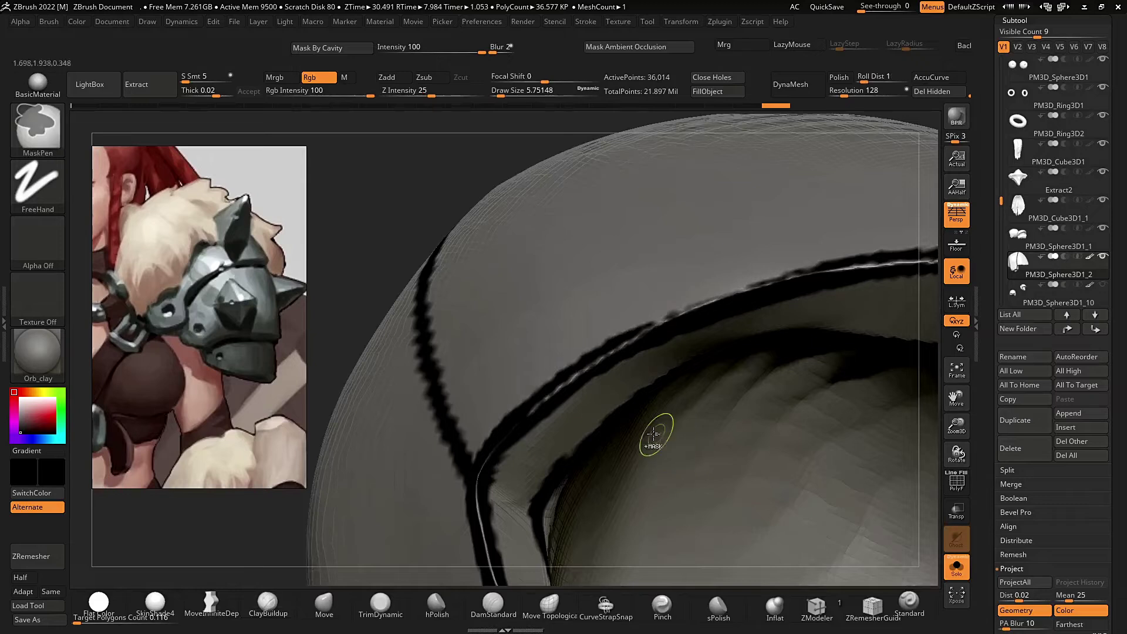
pyautogui.keyDown('ctrl'); pyautogui.moveTo(658, 432); pyautogui.dragTo(650, 388, button='right'); pyautogui.keyUp('ctrl')
pyautogui.moveTo(563, 456)
pyautogui.keyDown('ctrl'); pyautogui.mouseDown(button='right')
pyautogui.moveTo(541, 515)
pyautogui.moveTo(544, 464)
pyautogui.moveTo(573, 477)
pyautogui.mouseUp(button='right'); pyautogui.keyUp('ctrl')
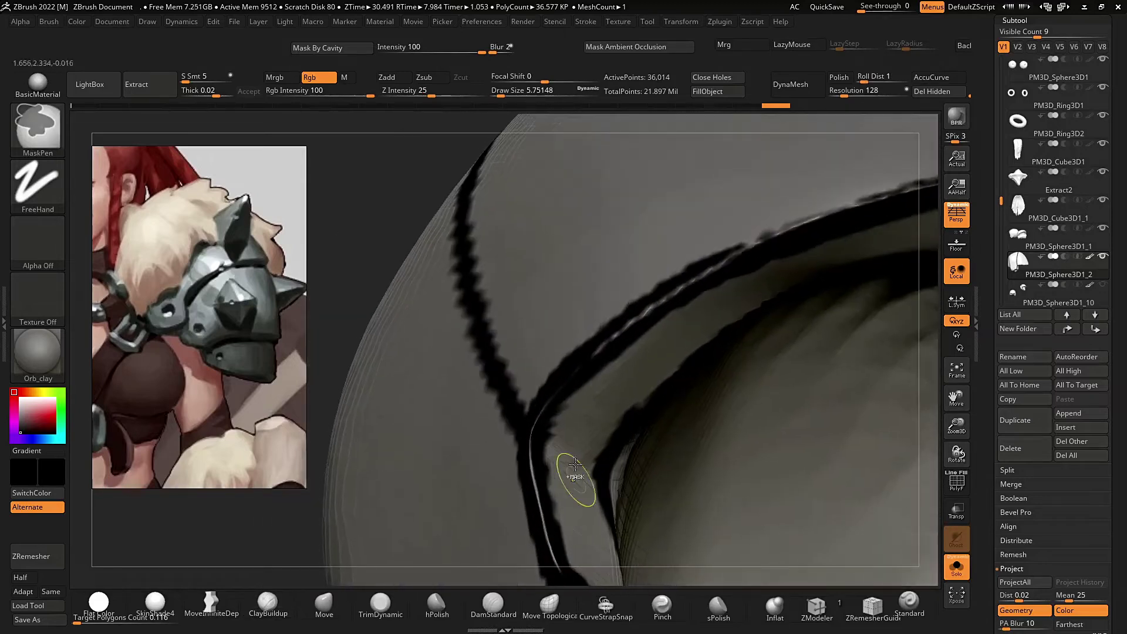
pyautogui.keyDown('ctrl'); pyautogui.moveTo(652, 358); pyautogui.dragTo(662, 315, button='right'); pyautogui.keyUp('ctrl')
pyautogui.moveTo(383, 244)
pyautogui.mouseDown()
pyautogui.moveTo(359, 245)
pyautogui.moveTo(611, 366)
pyautogui.mouseUp()
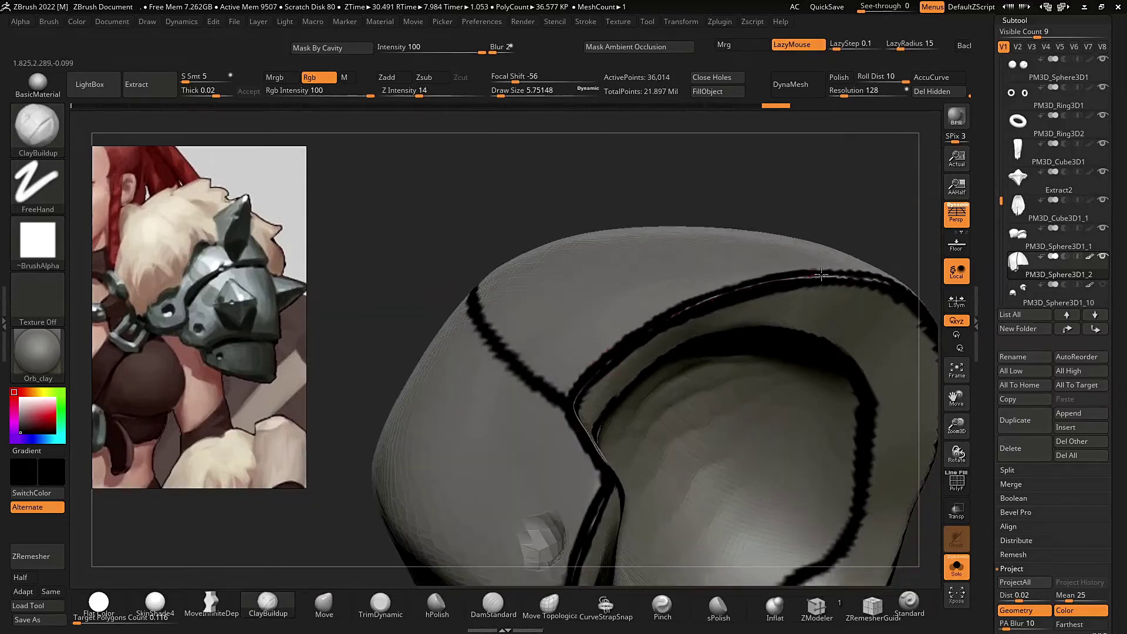
pyautogui.keyDown('ctrl'); pyautogui.moveTo(582, 434); pyautogui.dragTo(632, 352, button='right'); pyautogui.keyUp('ctrl')
pyautogui.moveTo(702, 237); pyautogui.dragTo(632, 245)
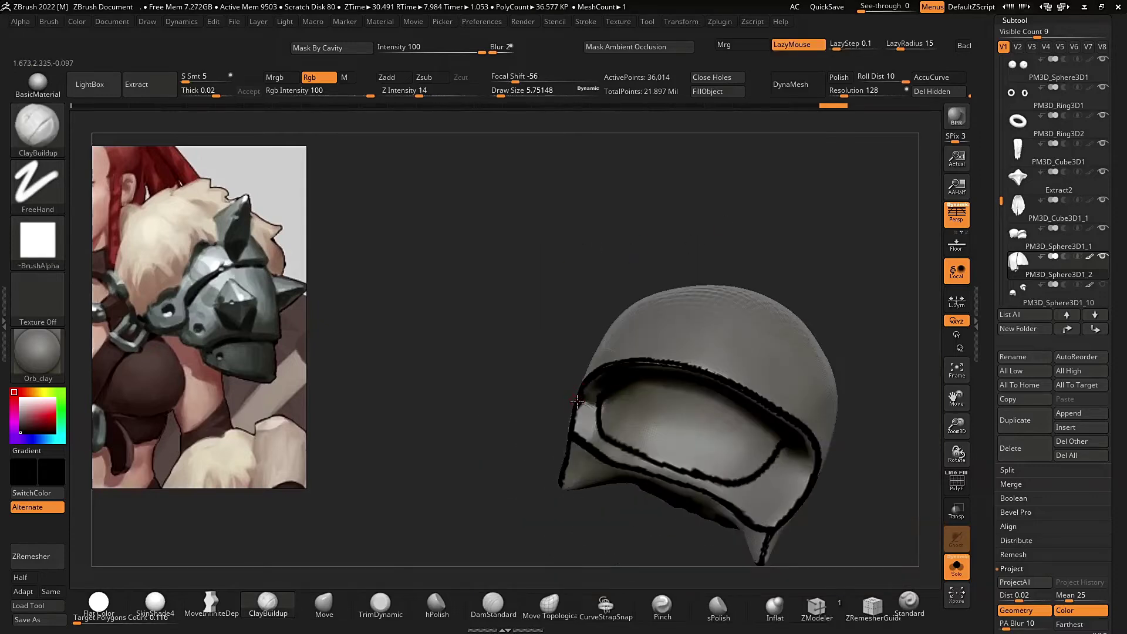
pyautogui.keyDown('ctrl'); pyautogui.moveTo(558, 395); pyautogui.dragTo(567, 334, button='right'); pyautogui.keyUp('ctrl')
pyautogui.moveTo(631, 253)
pyautogui.mouseDown()
pyautogui.moveTo(710, 253)
pyautogui.moveTo(711, 281)
pyautogui.moveTo(674, 262)
pyautogui.mouseUp()
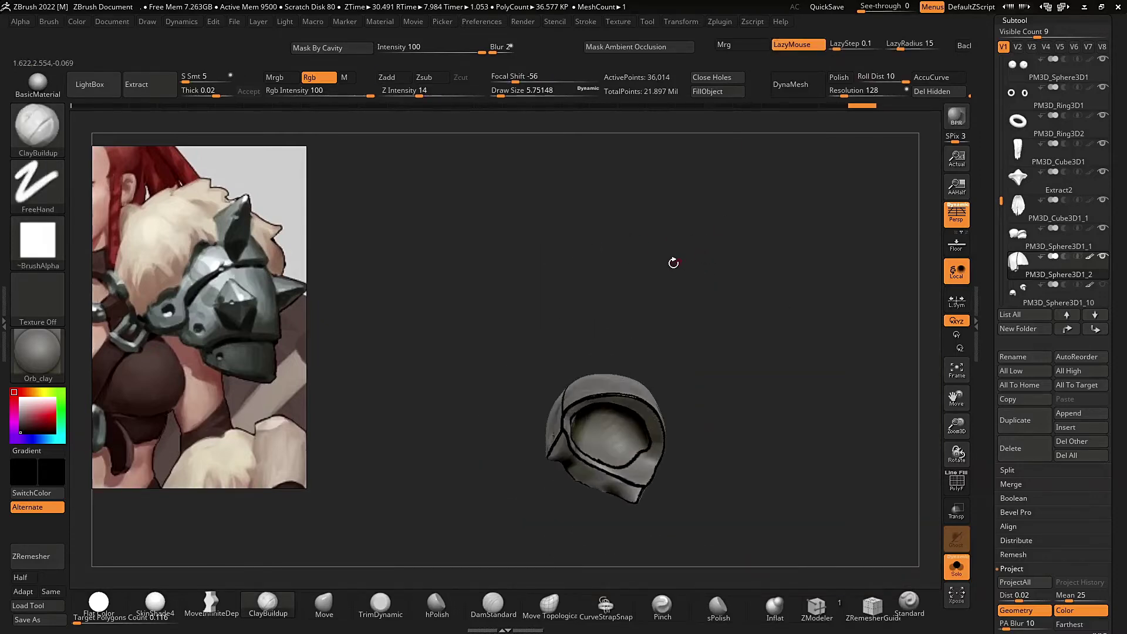
# Generate polygroups from the painted lines with PolyGroupIt from Paint and check the group borders along the rim.
pyautogui.click(728, 23)
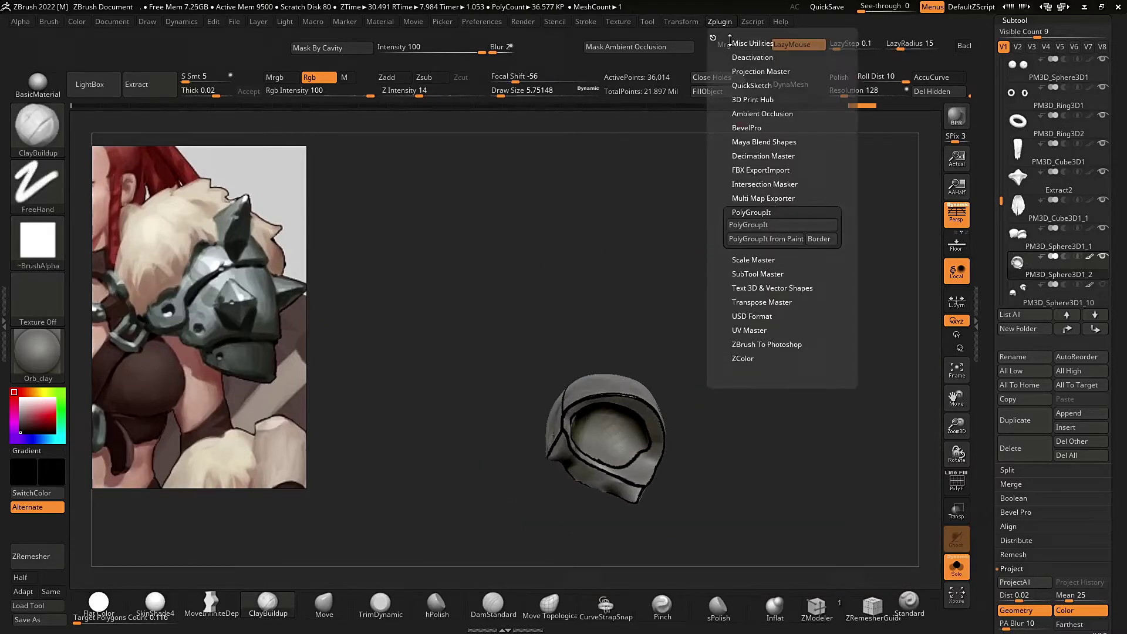
pyautogui.click(767, 241)
pyautogui.hotkey('shift', 'f')
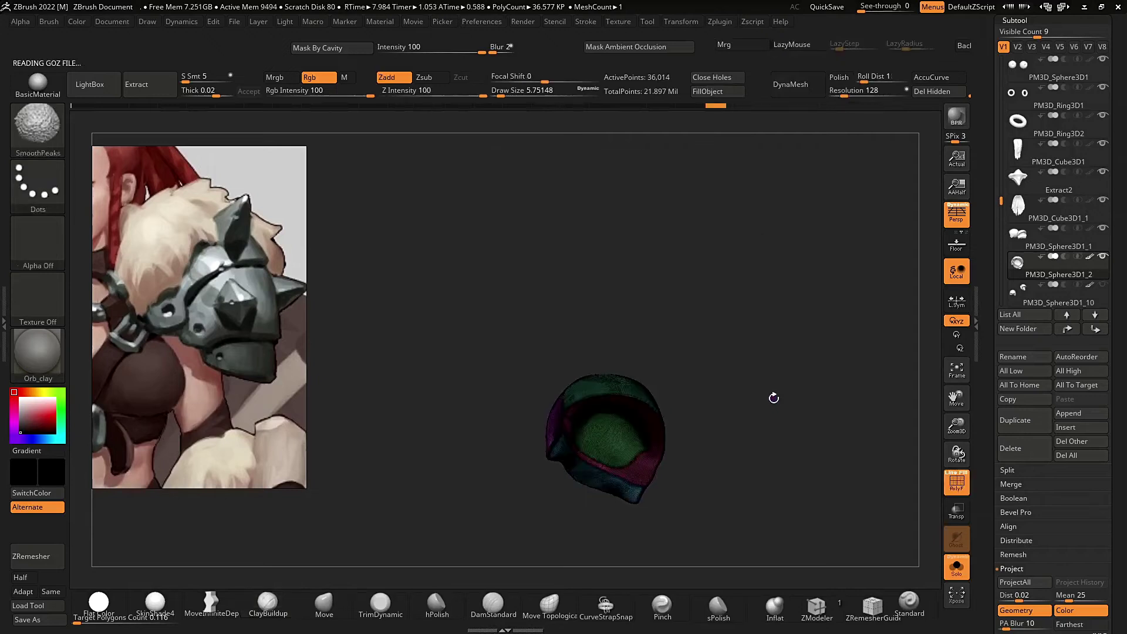
pyautogui.moveTo(773, 397); pyautogui.dragTo(686, 280, button='right')
pyautogui.scroll(3, 624, 397)
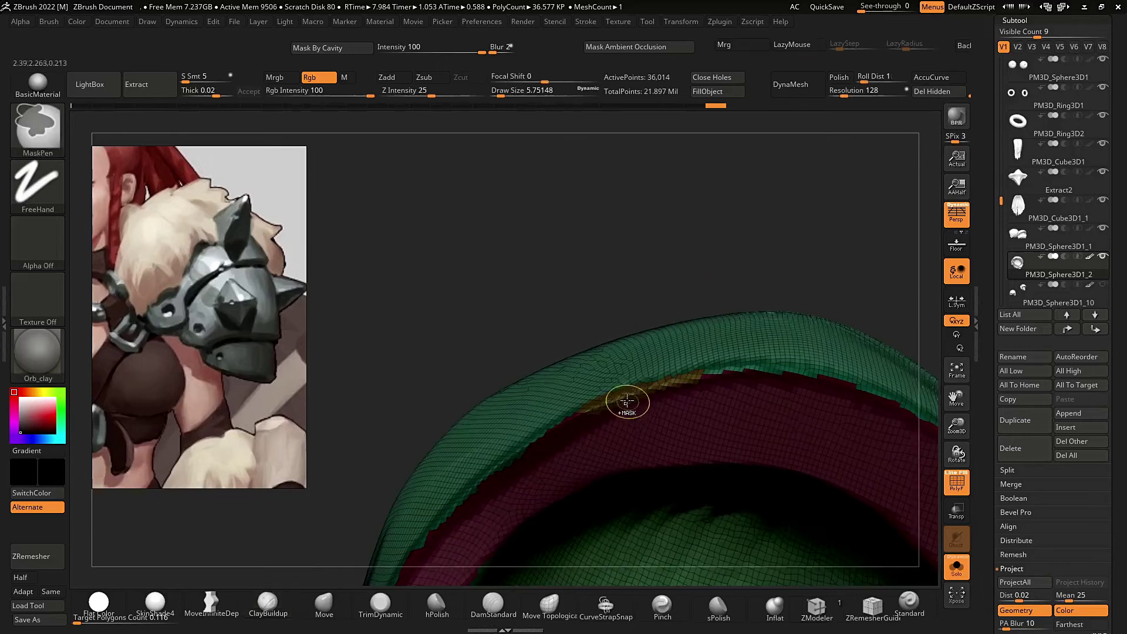
pyautogui.scroll(2, 624, 403)
pyautogui.scroll(-3, 711, 282)
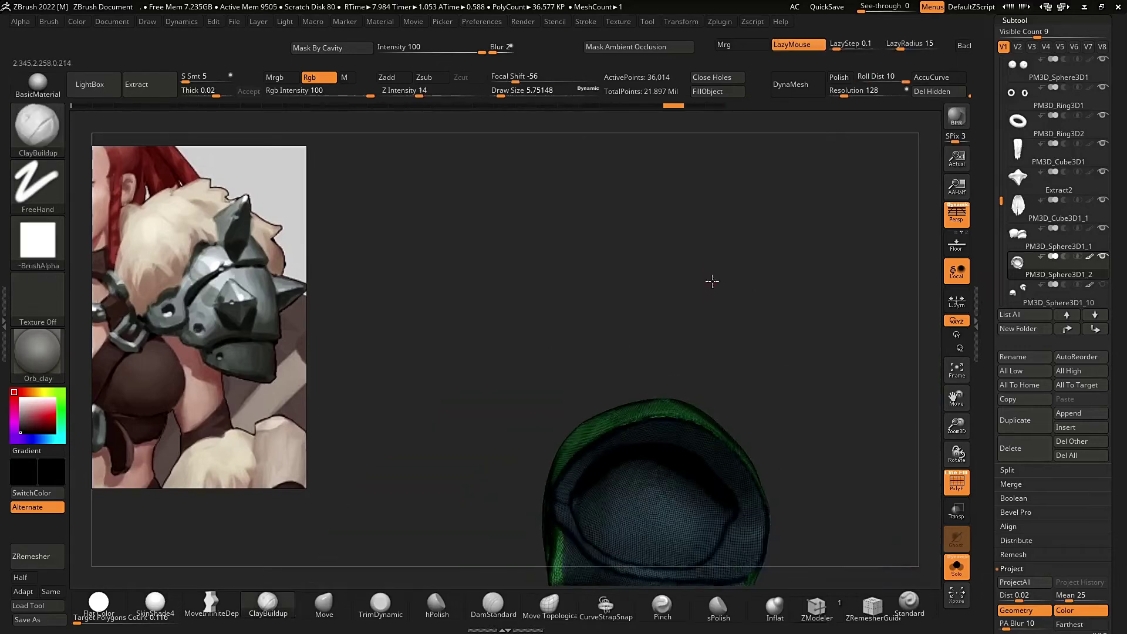
# Undo the polygroups and paint over the gap in the rim's black line at a draw size of about 5.
pyautogui.moveTo(711, 281); pyautogui.dragTo(716, 320)
pyautogui.keyDown('ctrl'); pyautogui.moveTo(564, 361); pyautogui.dragTo(599, 425, button='right'); pyautogui.keyUp('ctrl')
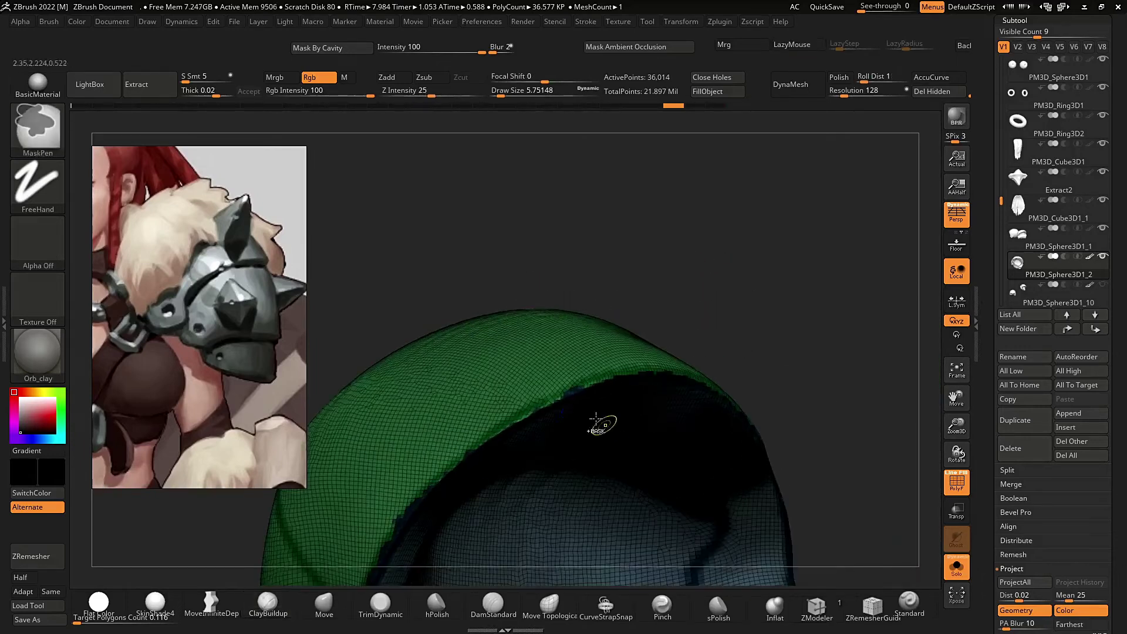
pyautogui.hotkey('shift', 'f')
pyautogui.moveTo(698, 287); pyautogui.dragTo(643, 329)
pyautogui.press('s')
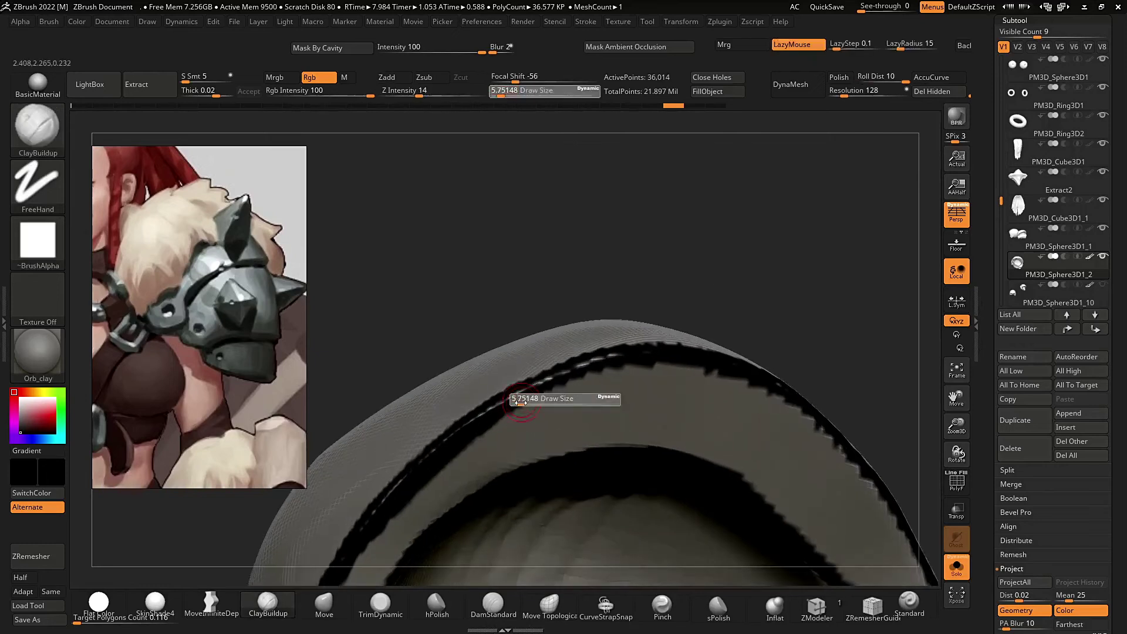
pyautogui.click(520, 400)
pyautogui.moveTo(516, 396); pyautogui.dragTo(479, 418)
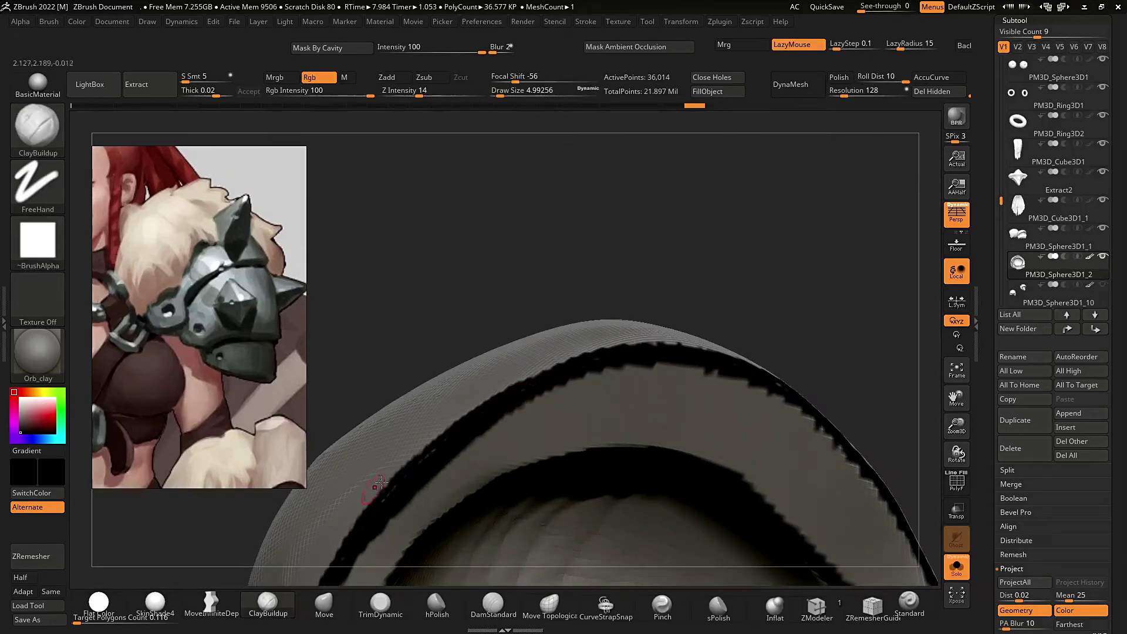
pyautogui.keyDown('ctrl'); pyautogui.moveTo(382, 482); pyautogui.dragTo(385, 537, button='right'); pyautogui.keyUp('ctrl')
pyautogui.moveTo(636, 380); pyautogui.dragTo(732, 230)
# Run PolyGroupIt from Paint again on the corrected plate and check the polygroups around the rim.
pyautogui.click(718, 22)
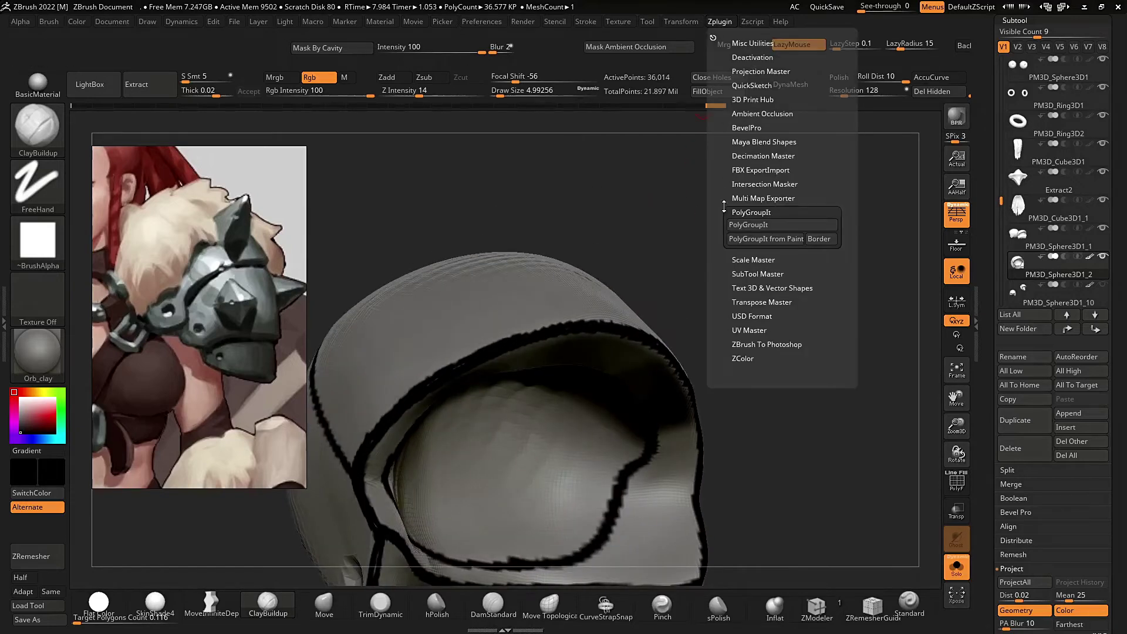
pyautogui.click(743, 240)
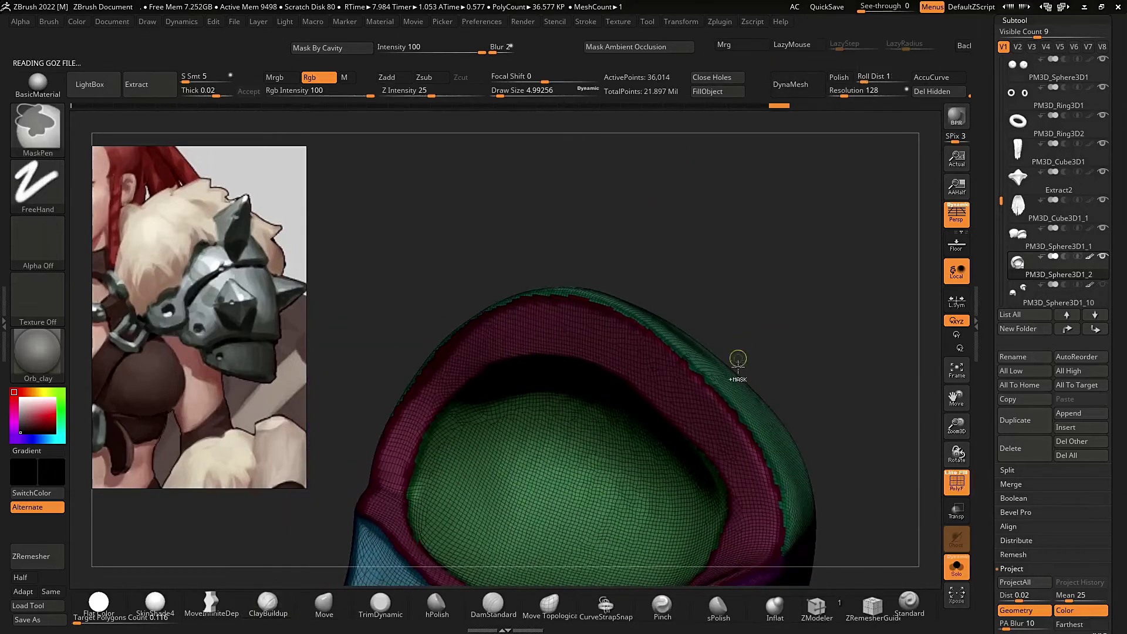
pyautogui.moveTo(809, 372); pyautogui.dragTo(791, 283)
pyautogui.keyDown('ctrl'); pyautogui.moveTo(708, 386); pyautogui.dragTo(716, 410, button='right'); pyautogui.keyUp('ctrl')
# Set the smoothing brush to Smooth Groups with a draw size of about 20.
pyautogui.press('s')
pyautogui.moveTo(713, 410); pyautogui.dragTo(697, 409)
pyautogui.keyDown('ctrl'); pyautogui.moveTo(681, 372); pyautogui.dragTo(698, 317, button='right'); pyautogui.keyUp('ctrl')
pyautogui.moveTo(830, 296)
pyautogui.mouseDown()
pyautogui.moveTo(812, 276)
pyautogui.moveTo(789, 285)
pyautogui.moveTo(778, 252)
pyautogui.moveTo(762, 275)
pyautogui.mouseUp()
pyautogui.keyDown('ctrl'); pyautogui.moveTo(531, 353); pyautogui.dragTo(536, 399, button='right'); pyautogui.keyUp('ctrl')
pyautogui.moveTo(757, 241); pyautogui.dragTo(726, 231)
pyautogui.press('b')
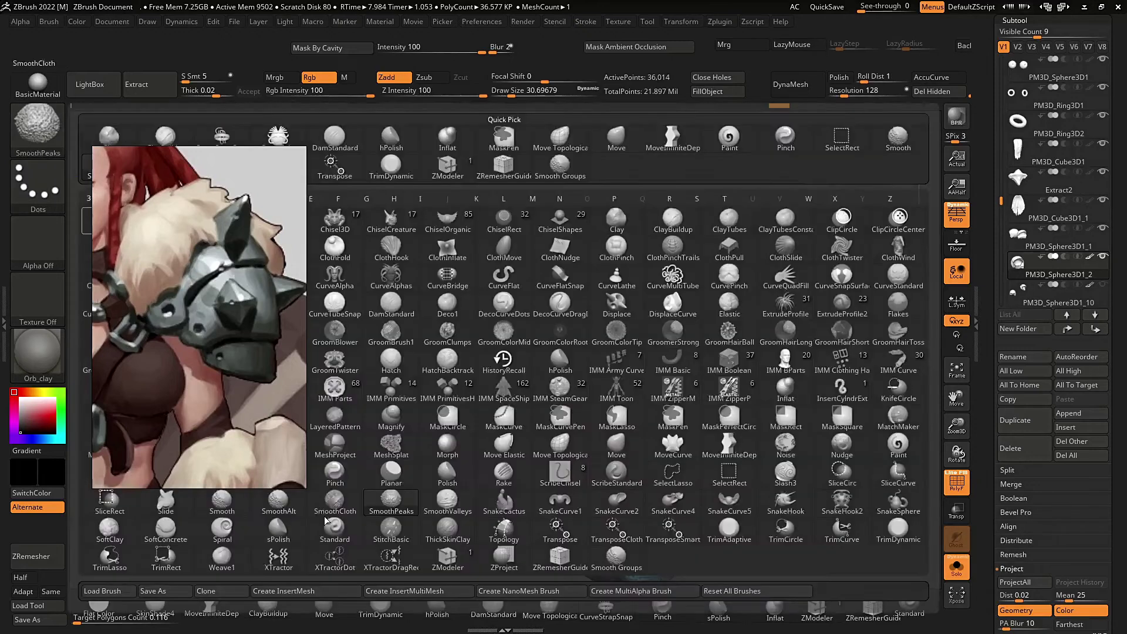
pyautogui.click(616, 562)
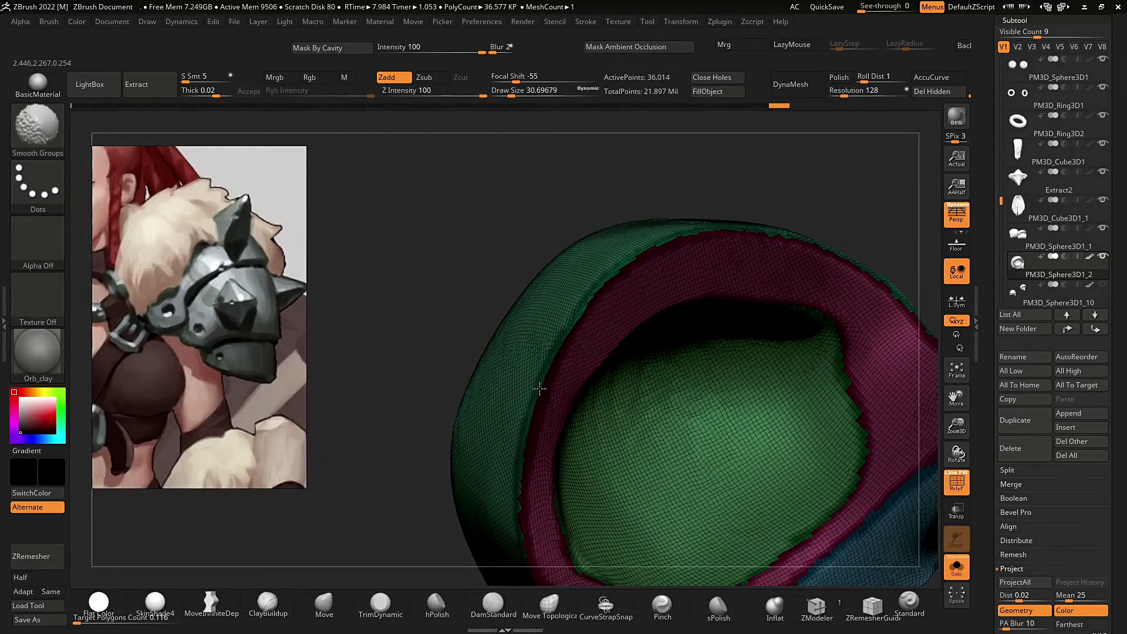
pyautogui.press('[')
# Smooth the jagged polygroup border between the outer dome and the rim with Smooth Groups.
pyautogui.keyDown('shift'); pyautogui.moveTo(515, 545); pyautogui.dragTo(519, 526); pyautogui.keyUp('shift')
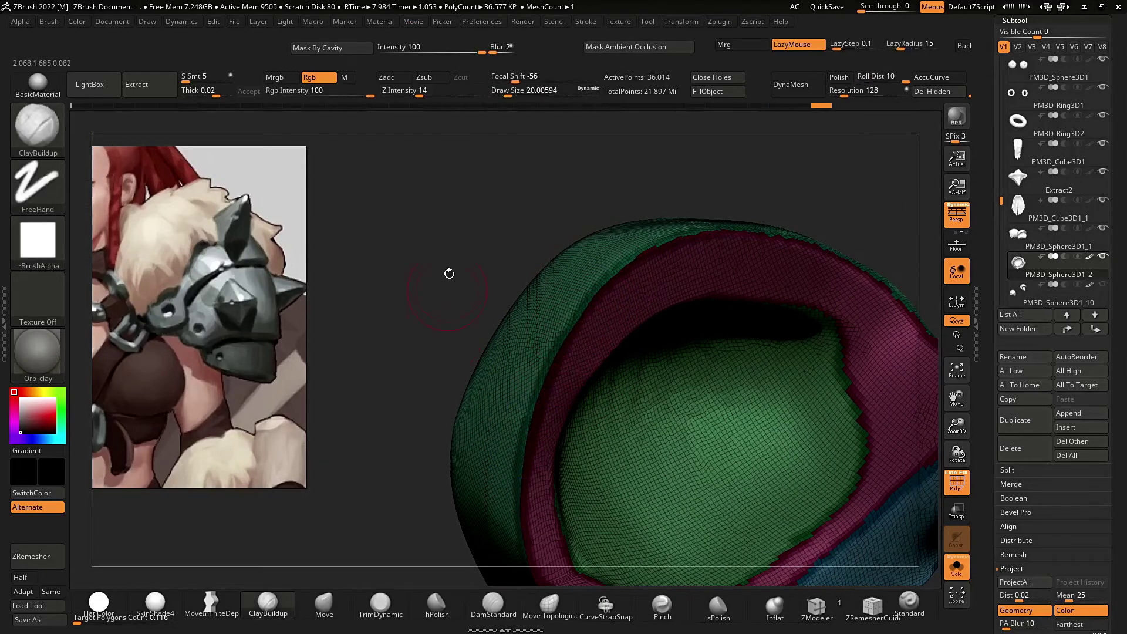
pyautogui.moveTo(448, 273); pyautogui.dragTo(463, 376)
pyautogui.keyDown('shift'); pyautogui.moveTo(563, 335); pyautogui.dragTo(595, 345); pyautogui.keyUp('shift')
pyautogui.moveTo(446, 253); pyautogui.dragTo(470, 158)
pyautogui.keyDown('shift'); pyautogui.moveTo(702, 286); pyautogui.dragTo(739, 262); pyautogui.keyUp('shift')
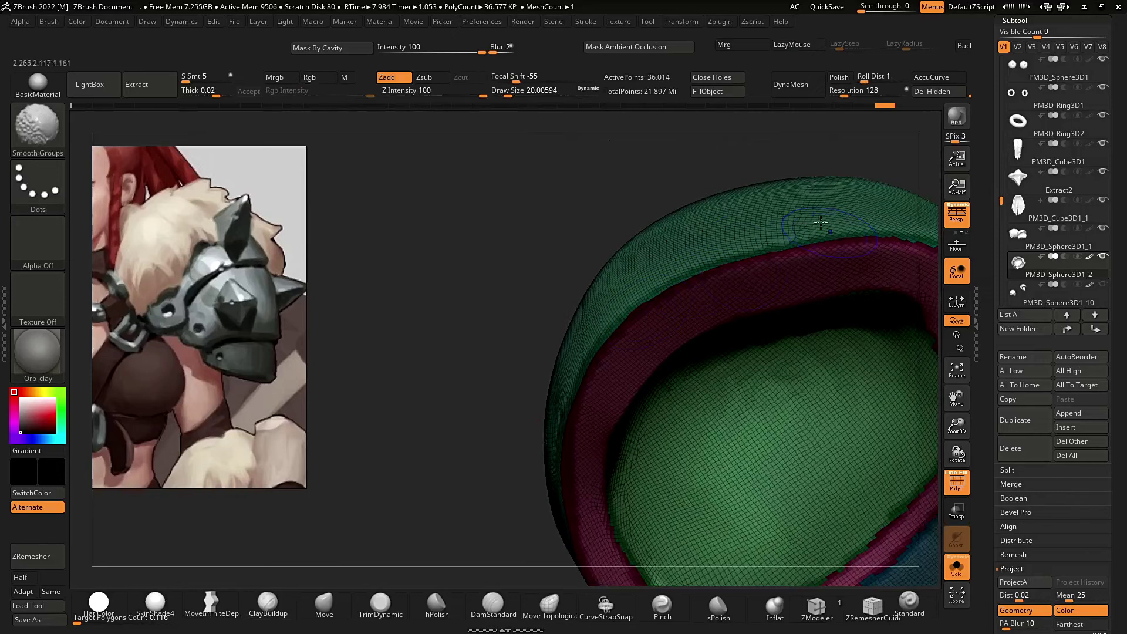
pyautogui.moveTo(820, 223); pyautogui.dragTo(604, 289)
pyautogui.moveTo(764, 320); pyautogui.dragTo(675, 360)
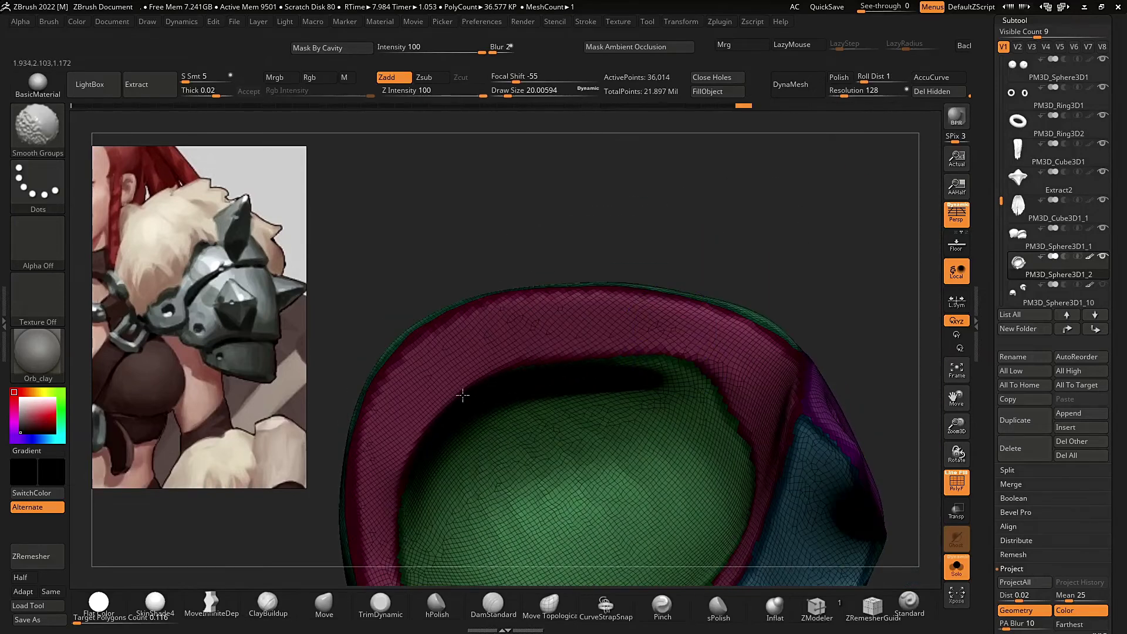
# Smooth the polygroup borders around the inner hollow and between the rim and the blue underside band.
pyautogui.moveTo(755, 467); pyautogui.dragTo(450, 421)
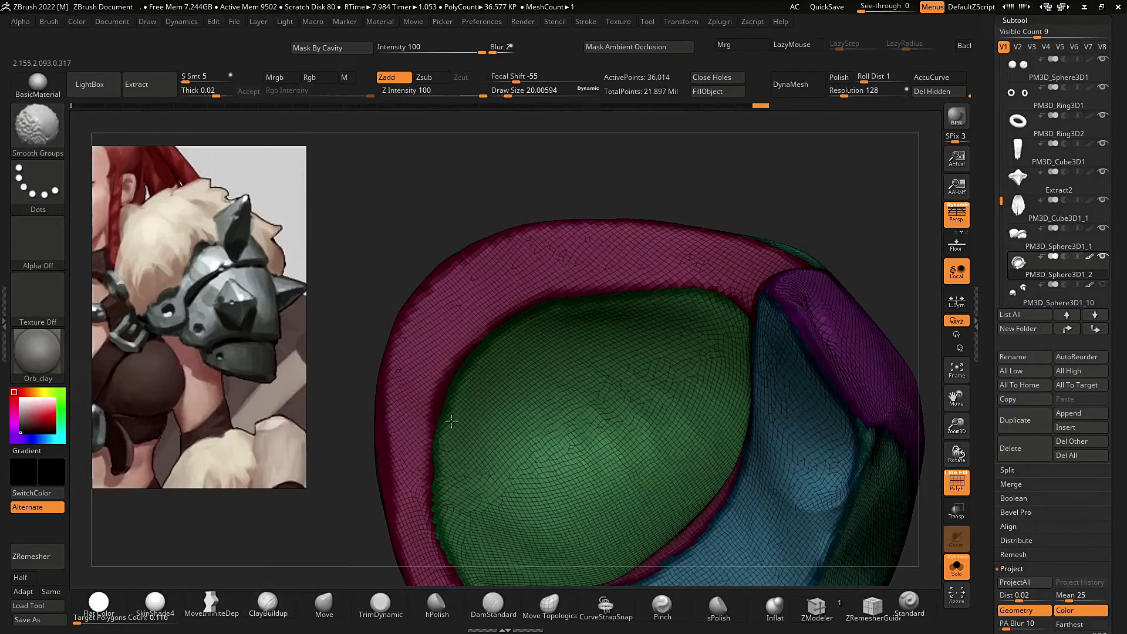
pyautogui.moveTo(439, 552); pyautogui.dragTo(599, 481)
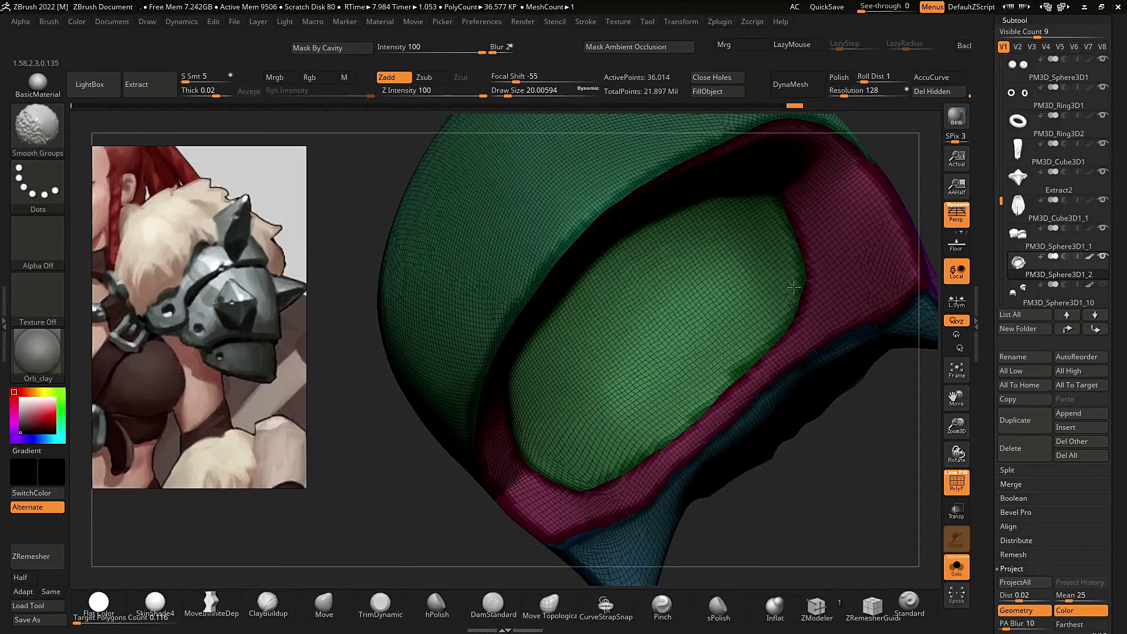
pyautogui.moveTo(761, 351); pyautogui.dragTo(723, 475)
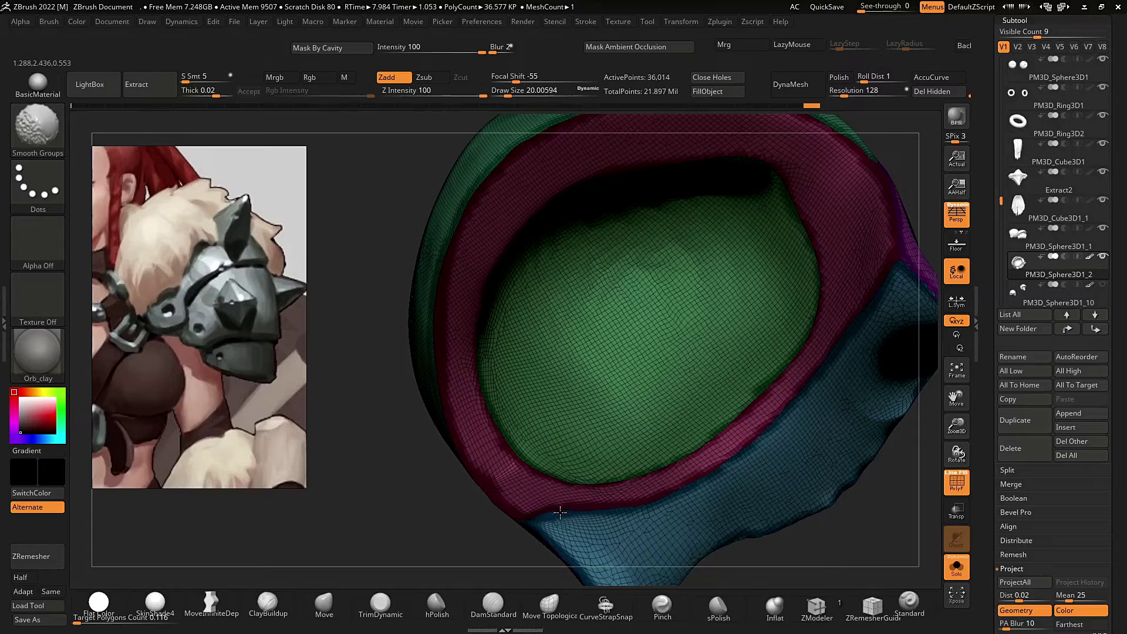
# Smooth the polygroup border between the green and purple sections across the outer dome.
pyautogui.keyDown('ctrl'); pyautogui.moveTo(763, 405); pyautogui.dragTo(610, 429, button='right'); pyautogui.keyUp('ctrl')
pyautogui.moveTo(755, 319); pyautogui.dragTo(728, 359)
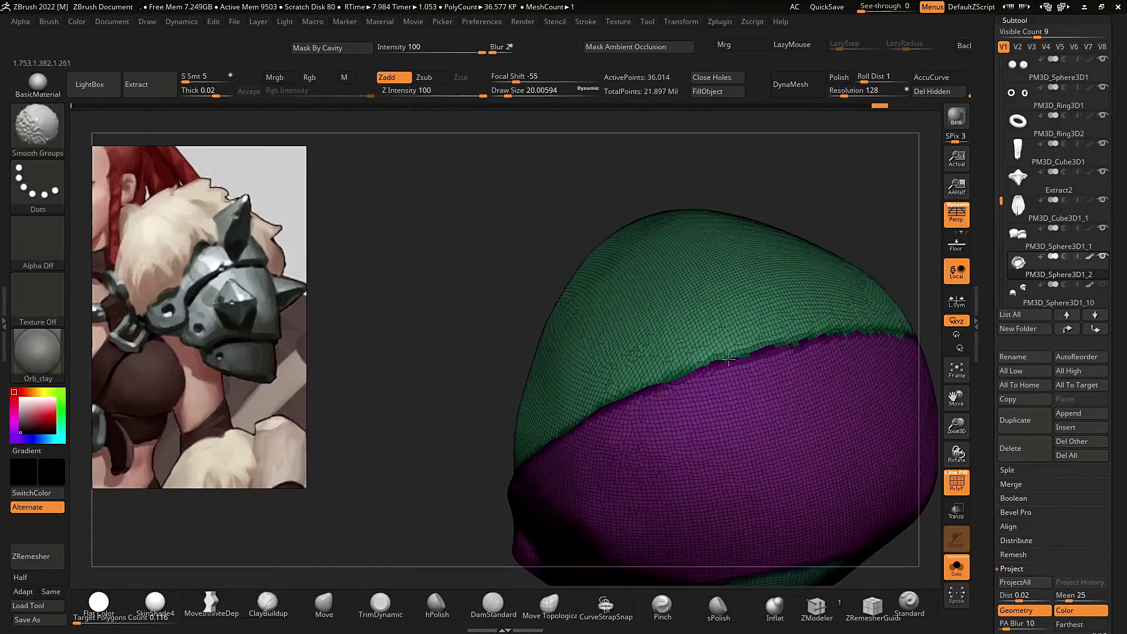
pyautogui.moveTo(872, 238); pyautogui.dragTo(664, 391)
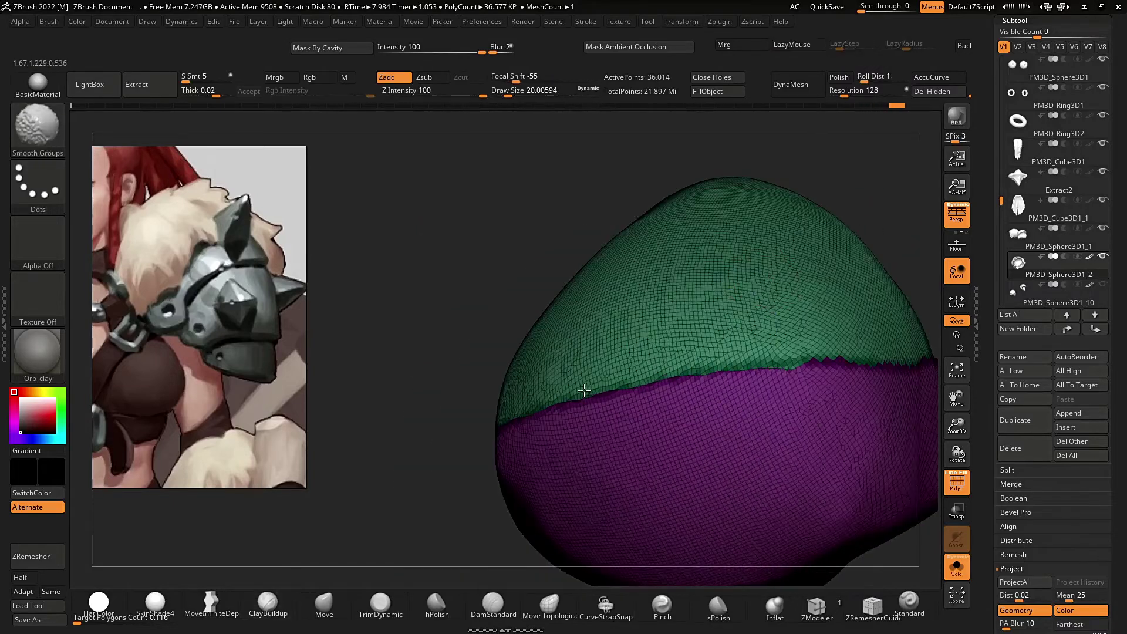
pyautogui.moveTo(487, 324); pyautogui.dragTo(663, 397)
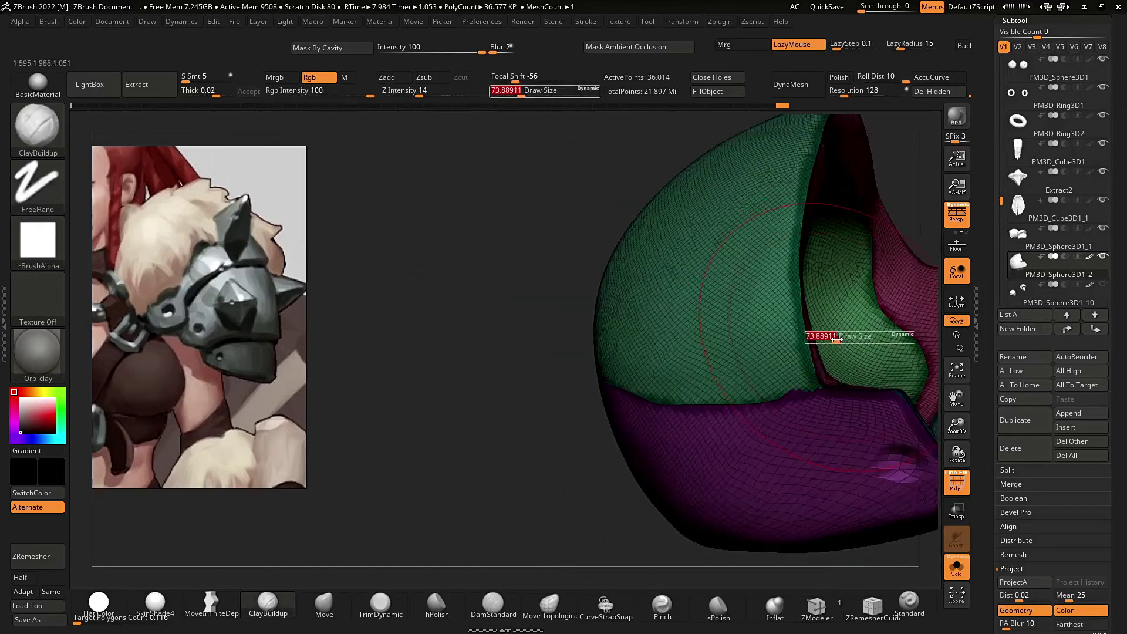
pyautogui.moveTo(793, 350); pyautogui.dragTo(791, 349)
pyautogui.press('shift')
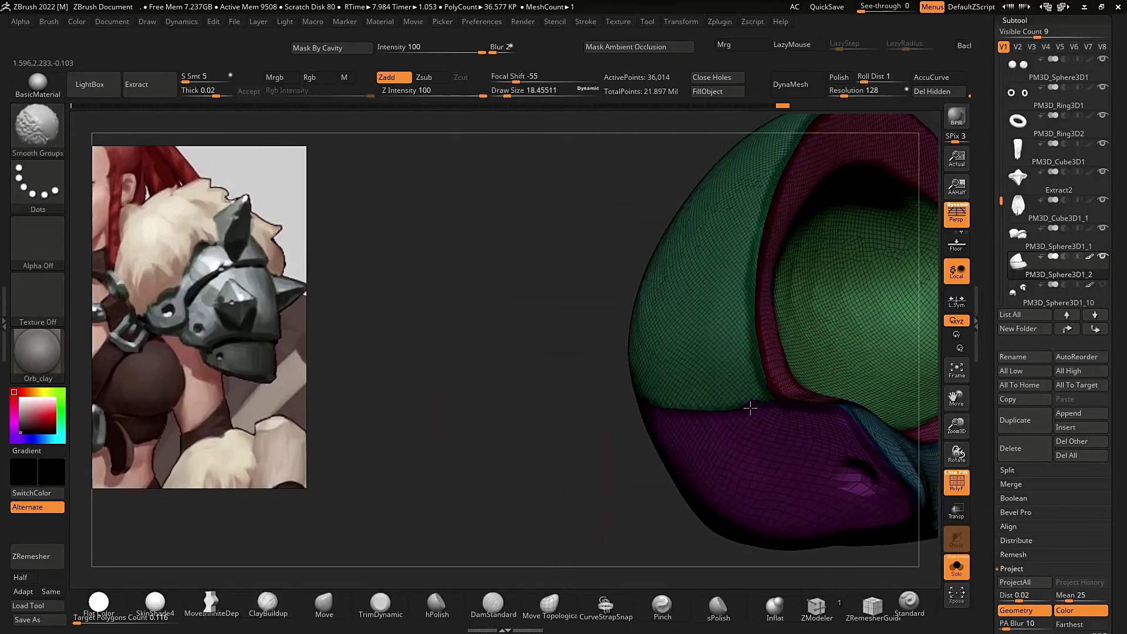
pyautogui.moveTo(666, 420)
pyautogui.keyDown('ctrl'); pyautogui.mouseDown(button='right')
pyautogui.moveTo(825, 259)
pyautogui.moveTo(702, 473)
pyautogui.moveTo(636, 401)
pyautogui.mouseUp(button='right'); pyautogui.keyUp('ctrl')
pyautogui.moveTo(637, 401)
pyautogui.mouseDown(button='right')
pyautogui.moveTo(861, 440)
pyautogui.moveTo(704, 455)
pyautogui.moveTo(696, 443)
pyautogui.mouseUp(button='right')
# Smooth the border between the blue underside band and the teal panel, using a smaller brush at the corner.
pyautogui.keyDown('shift'); pyautogui.moveTo(562, 481); pyautogui.dragTo(388, 450); pyautogui.keyUp('shift')
pyautogui.keyDown('ctrl'); pyautogui.moveTo(513, 379); pyautogui.dragTo(578, 432, button='right'); pyautogui.keyUp('ctrl')
pyautogui.moveTo(578, 431)
pyautogui.mouseDown(button='right')
pyautogui.moveTo(780, 472)
pyautogui.moveTo(719, 405)
pyautogui.moveTo(656, 443)
pyautogui.mouseUp(button='right')
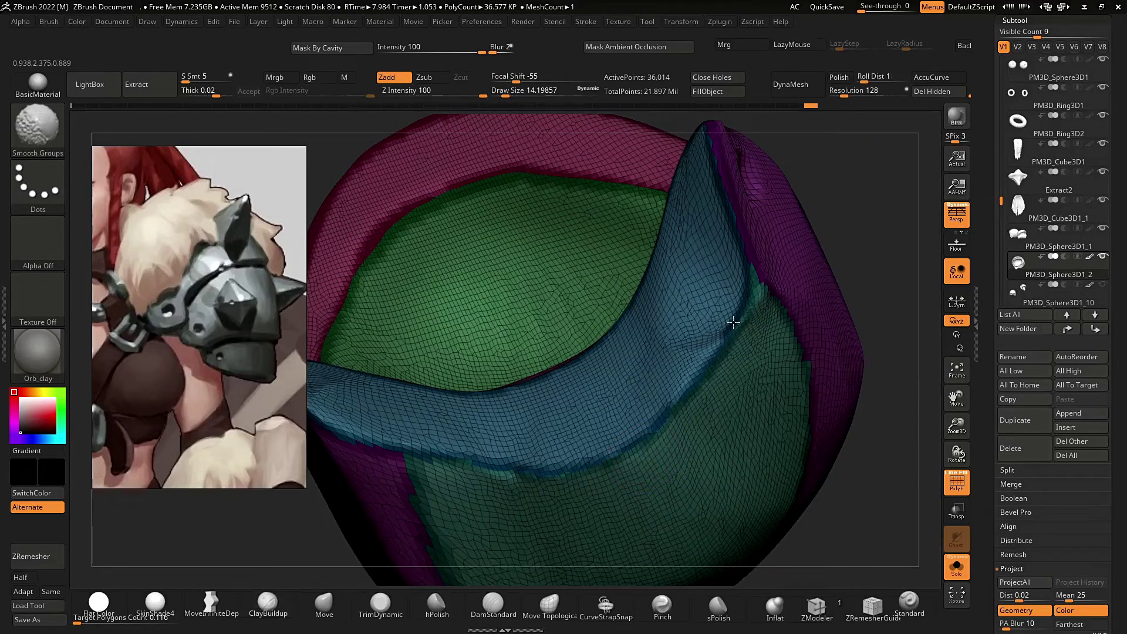
pyautogui.moveTo(863, 491); pyautogui.dragTo(751, 464)
pyautogui.press('s')
pyautogui.press('s')
pyautogui.moveTo(763, 452)
pyautogui.mouseDown(button='right')
pyautogui.moveTo(814, 426)
pyautogui.moveTo(804, 381)
pyautogui.mouseUp(button='right')
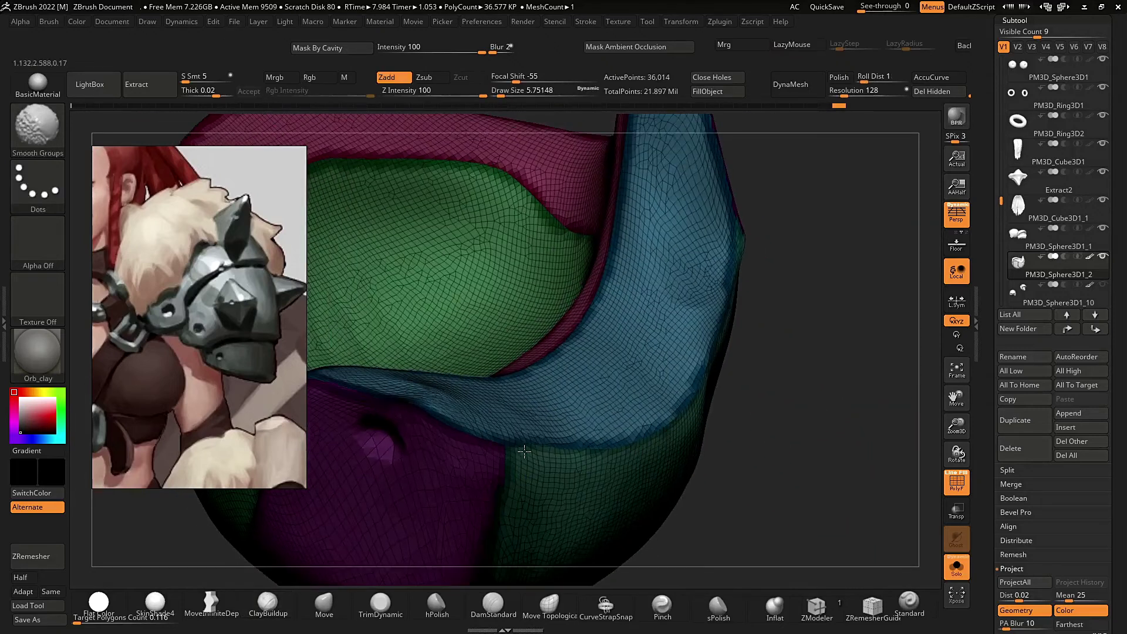
pyautogui.keyDown('shift'); pyautogui.moveTo(524, 451); pyautogui.dragTo(520, 450); pyautogui.keyUp('shift')
pyautogui.moveTo(797, 443)
pyautogui.keyDown('alt'); pyautogui.mouseDown(button='right')
pyautogui.moveTo(812, 344)
pyautogui.moveTo(748, 294)
pyautogui.mouseUp(button='right'); pyautogui.keyUp('alt')
# Smooth the curved border between the teal panel and the purple section on both sides.
pyautogui.keyDown('shift'); pyautogui.moveTo(541, 360); pyautogui.dragTo(538, 420); pyautogui.keyUp('shift')
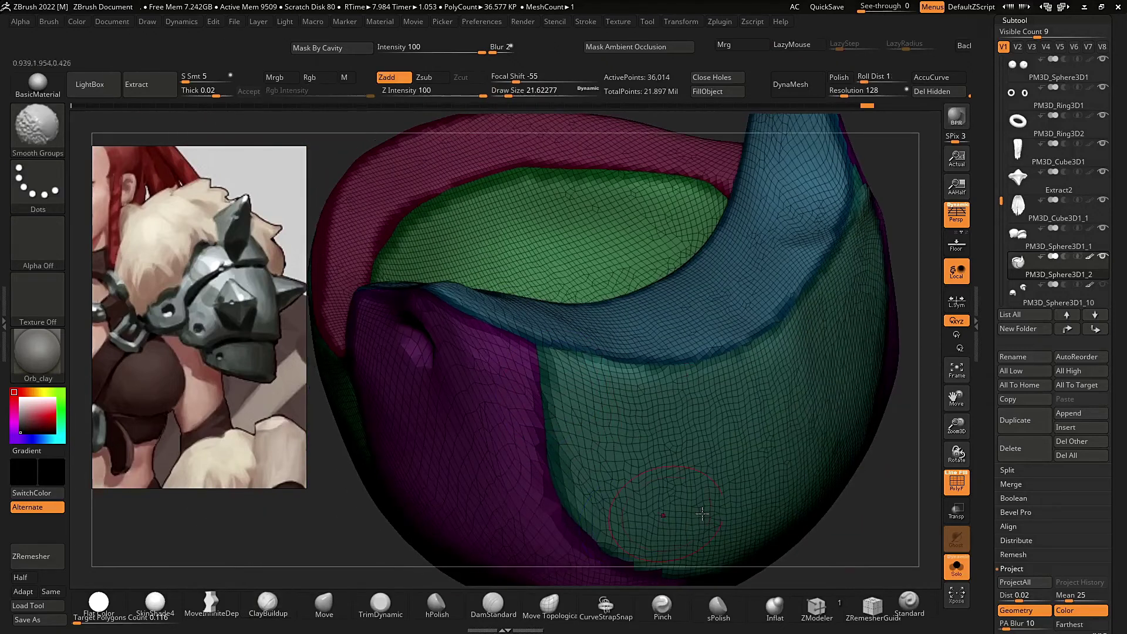
pyautogui.moveTo(727, 528); pyautogui.dragTo(681, 491, button='right')
pyautogui.keyDown('shift'); pyautogui.moveTo(724, 513); pyautogui.dragTo(704, 508); pyautogui.keyUp('shift')
pyautogui.moveTo(704, 499)
pyautogui.keyDown('ctrl'); pyautogui.mouseDown(button='right')
pyautogui.moveTo(654, 347)
pyautogui.moveTo(593, 246)
pyautogui.mouseUp(button='right'); pyautogui.keyUp('ctrl')
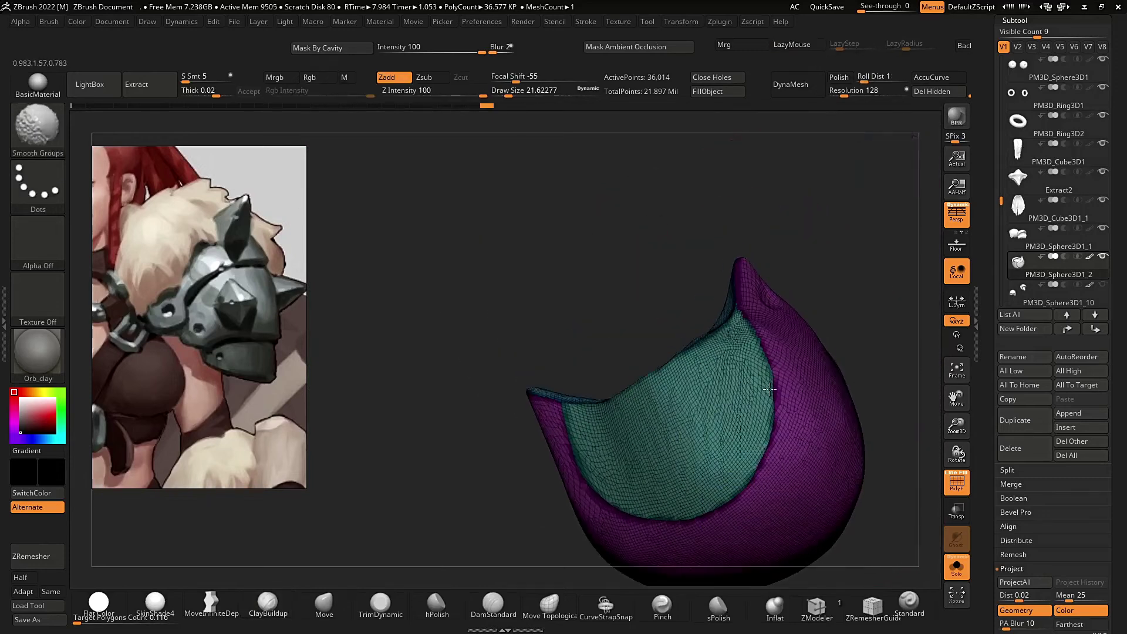
pyautogui.keyDown('shift'); pyautogui.moveTo(775, 431); pyautogui.dragTo(748, 480); pyautogui.keyUp('shift')
pyautogui.moveTo(863, 381); pyautogui.dragTo(822, 334, button='right')
pyautogui.moveTo(773, 368)
pyautogui.keyDown('shift'); pyautogui.mouseDown()
pyautogui.moveTo(773, 423)
pyautogui.moveTo(734, 497)
pyautogui.mouseUp(); pyautogui.keyUp('shift')
pyautogui.keyDown('ctrl'); pyautogui.moveTo(822, 446); pyautogui.dragTo(845, 293, button='right'); pyautogui.keyUp('ctrl')
pyautogui.moveTo(845, 293)
pyautogui.mouseDown(button='right')
pyautogui.moveTo(793, 254)
pyautogui.moveTo(848, 323)
pyautogui.moveTo(826, 368)
pyautogui.moveTo(745, 327)
pyautogui.moveTo(757, 446)
pyautogui.mouseUp(button='right')
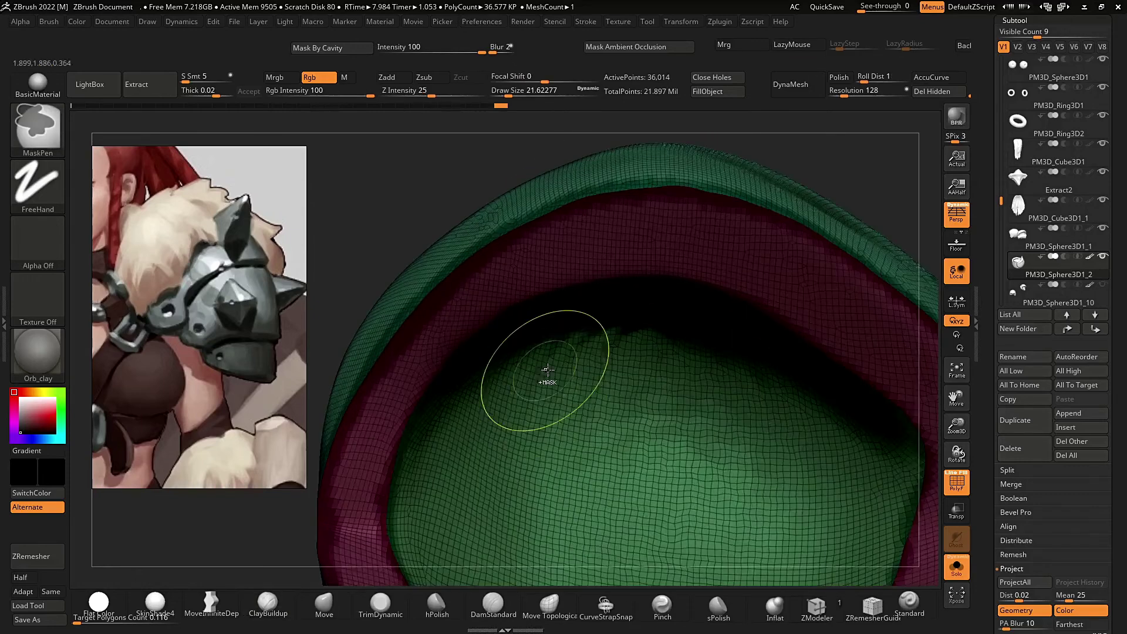
# Touch up the remaining uneven borders of the hollow, teal panel and blue band, and turn off the polyframe display.
pyautogui.keyDown('shift'); pyautogui.moveTo(545, 370); pyautogui.dragTo(592, 346); pyautogui.keyUp('shift')
pyautogui.keyDown('ctrl'); pyautogui.moveTo(757, 411); pyautogui.dragTo(733, 282, button='right'); pyautogui.keyUp('ctrl')
pyautogui.moveTo(675, 253)
pyautogui.mouseDown(button='right')
pyautogui.moveTo(757, 232)
pyautogui.moveTo(676, 292)
pyautogui.moveTo(681, 405)
pyautogui.mouseUp(button='right')
pyautogui.keyDown('shift'); pyautogui.moveTo(592, 329); pyautogui.dragTo(545, 352); pyautogui.keyUp('shift')
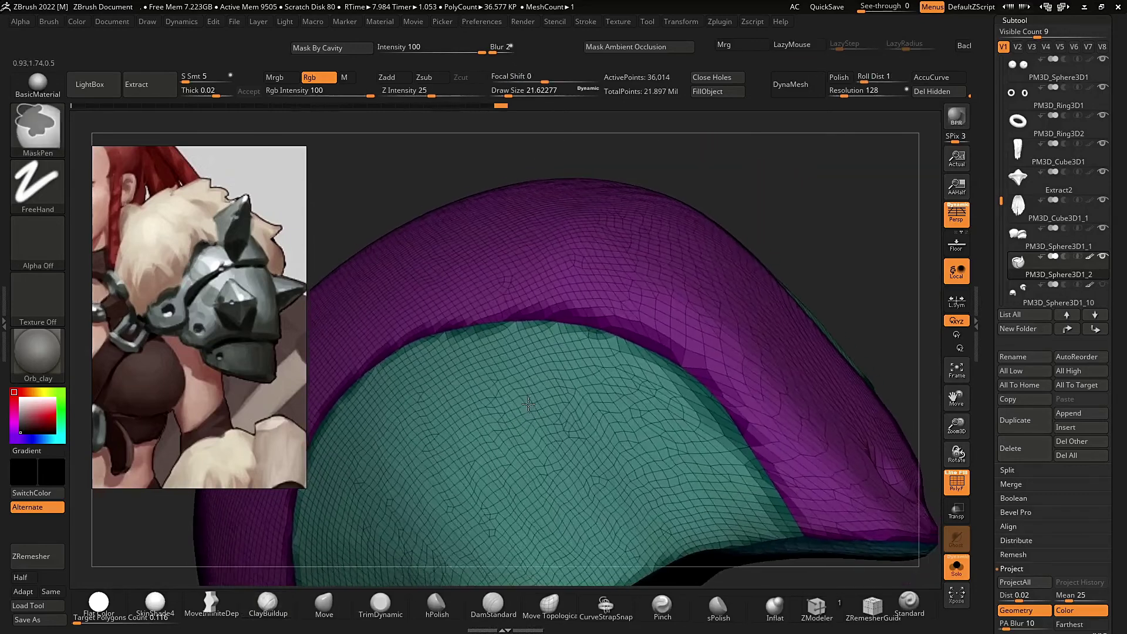
pyautogui.moveTo(680, 405)
pyautogui.keyDown('ctrl'); pyautogui.mouseDown(button='right')
pyautogui.moveTo(677, 264)
pyautogui.moveTo(713, 241)
pyautogui.mouseUp(button='right'); pyautogui.keyUp('ctrl')
pyautogui.moveTo(526, 347)
pyautogui.keyDown('ctrl'); pyautogui.mouseDown(button='right')
pyautogui.moveTo(531, 464)
pyautogui.moveTo(528, 423)
pyautogui.mouseUp(button='right'); pyautogui.keyUp('ctrl')
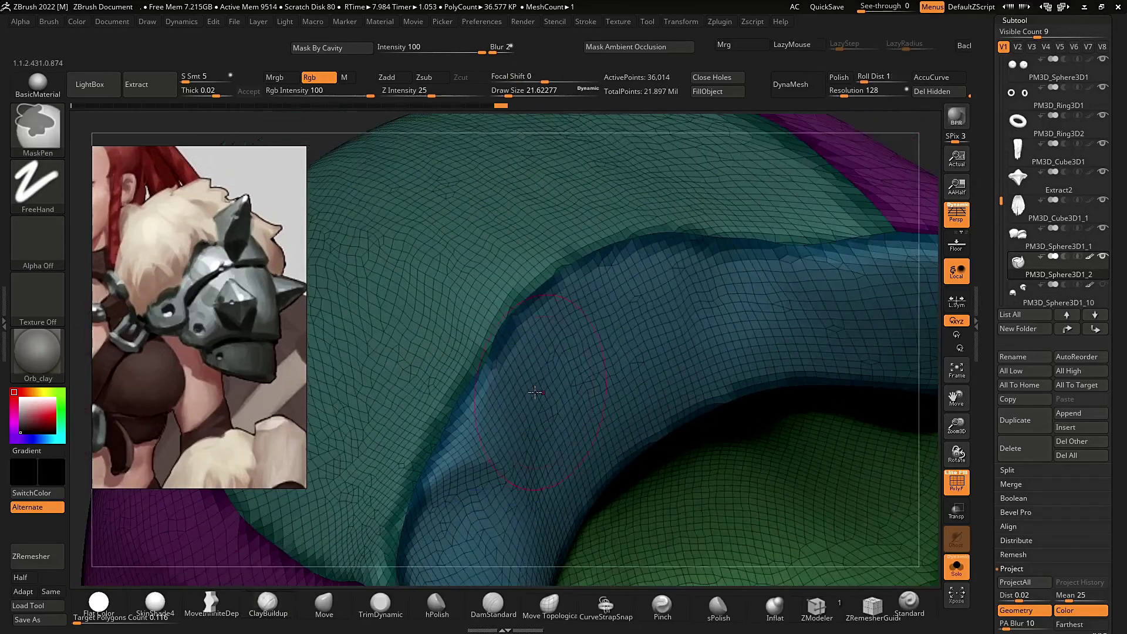
pyautogui.keyDown('shift'); pyautogui.moveTo(499, 358); pyautogui.dragTo(537, 307); pyautogui.keyUp('shift')
pyautogui.keyDown('ctrl'); pyautogui.moveTo(782, 241); pyautogui.dragTo(803, 284, button='right'); pyautogui.keyUp('ctrl')
pyautogui.moveTo(889, 406)
pyautogui.mouseDown(button='right')
pyautogui.moveTo(842, 364)
pyautogui.moveTo(830, 370)
pyautogui.mouseUp(button='right')
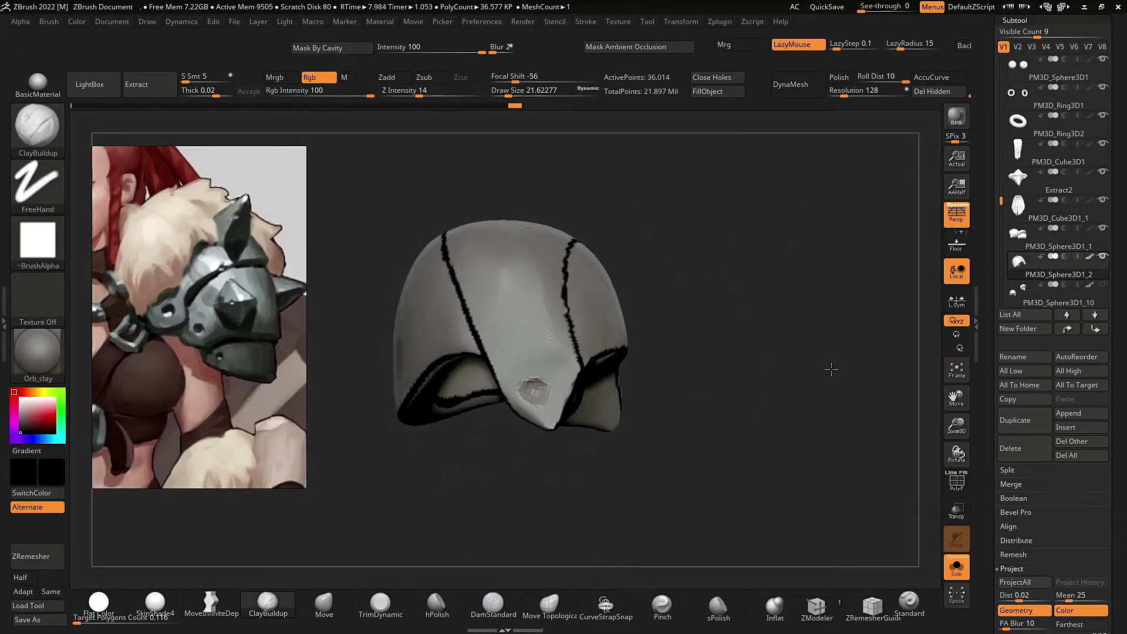
# Turn the polyframe display back on, reduce the draw size to about 14.2 and collapse the subtool list.
pyautogui.hotkey('shift', 'f')
pyautogui.moveTo(828, 361)
pyautogui.mouseDown()
pyautogui.moveTo(850, 317)
pyautogui.moveTo(844, 391)
pyautogui.mouseUp()
pyautogui.press('s')
pyautogui.moveTo(854, 352); pyautogui.dragTo(883, 312)
pyautogui.moveTo(1118, 70); pyautogui.dragTo(1117, 90)
pyautogui.click(1021, 41)
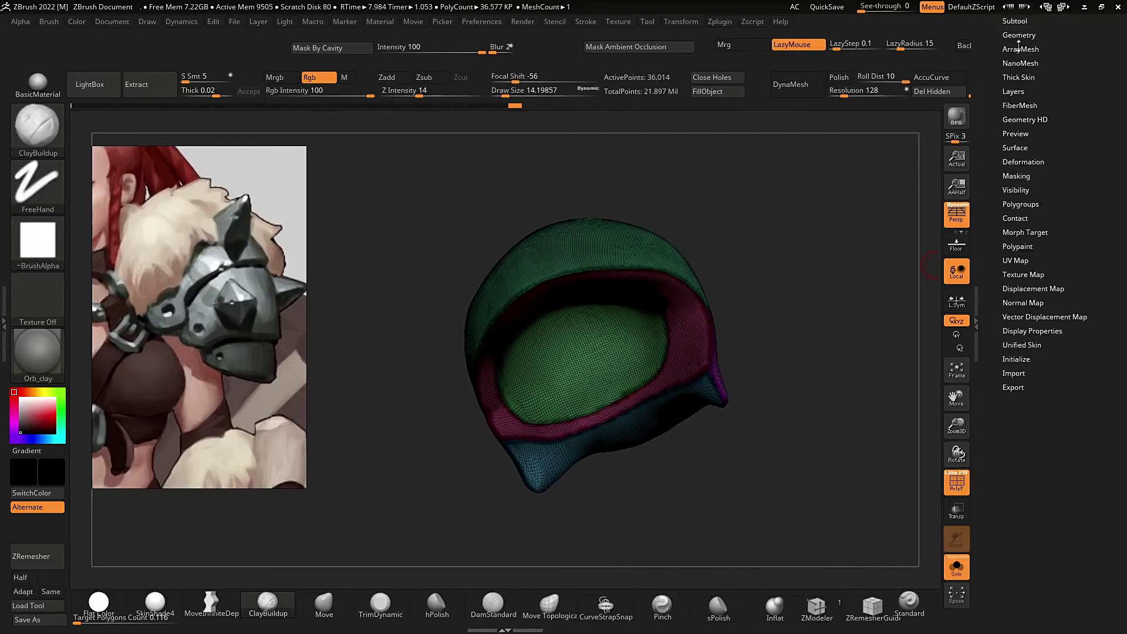
pyautogui.click(1016, 22)
pyautogui.click(1014, 20)
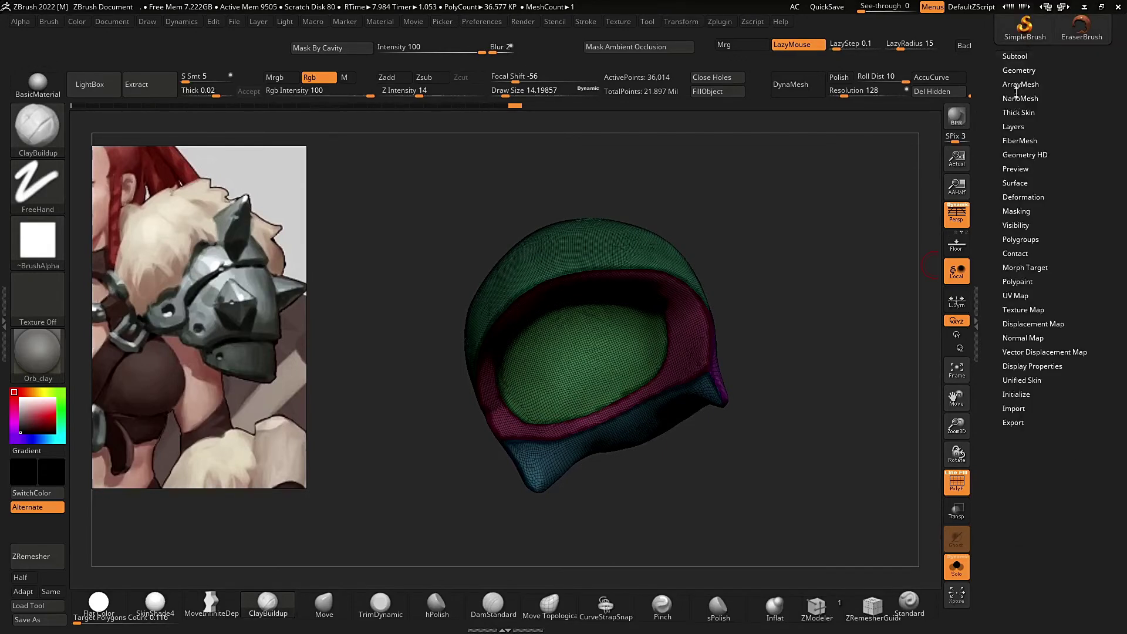
# ZRemesh the shoulder plate with KeepGroups on and a target polygons count of 0.116.
pyautogui.click(1018, 70)
pyautogui.click(1011, 198)
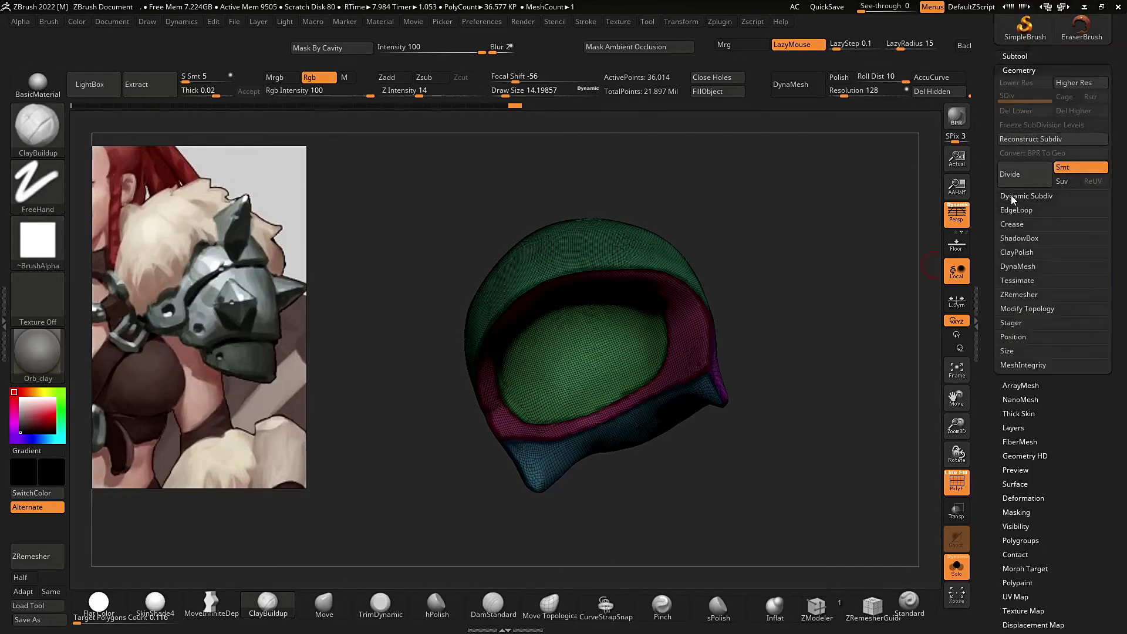
pyautogui.click(1019, 295)
pyautogui.click(1005, 324)
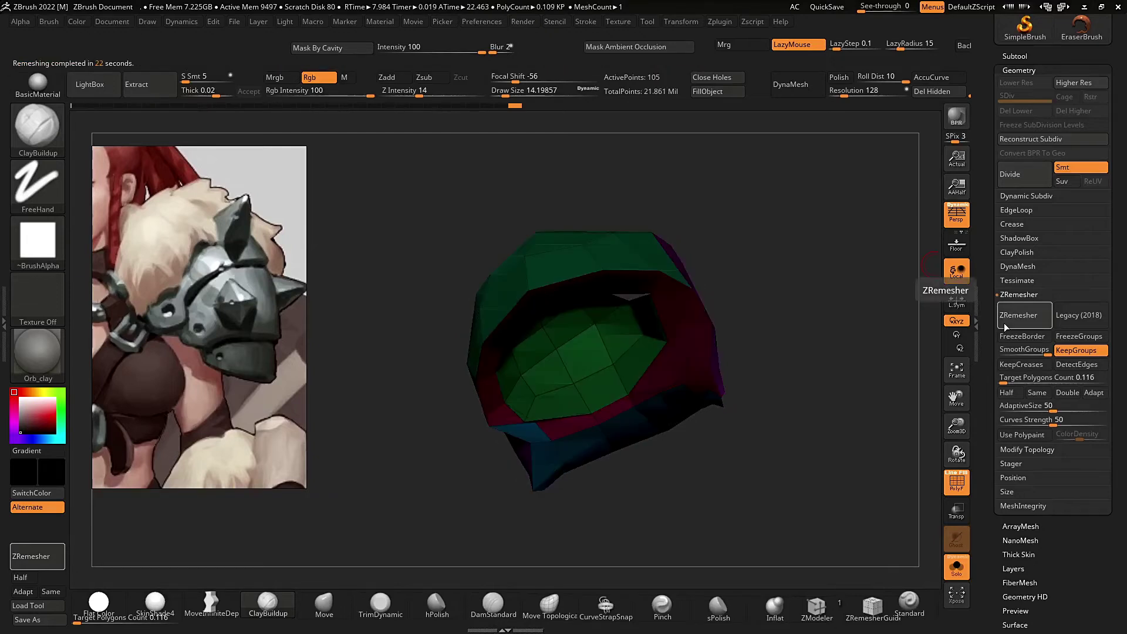
# Undo the coarse remesh and ZRemesh the shoulder plate with KeepGroups and a target polygons count of 0.5.
pyautogui.hotkey('ctrl', 'z')
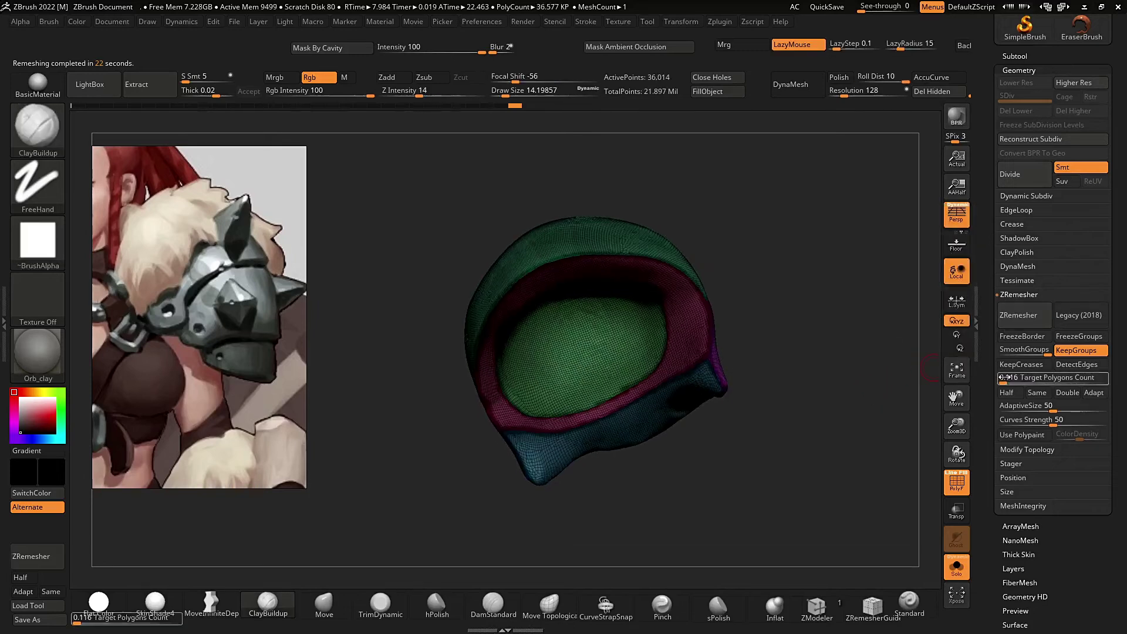
pyautogui.write('0.3')
pyautogui.press('Return')
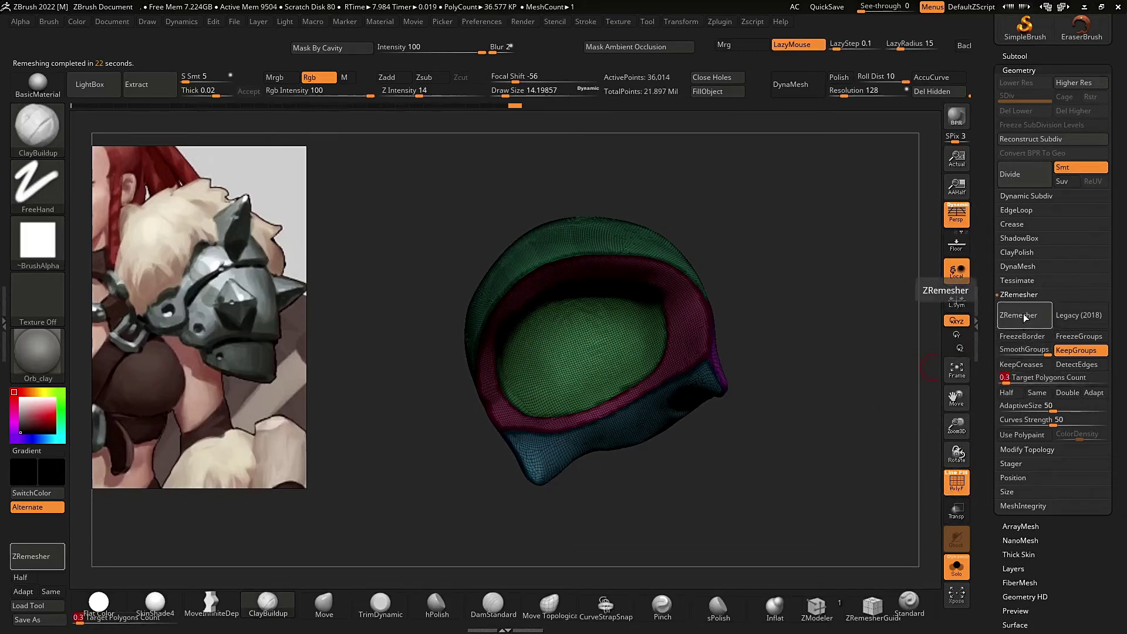
pyautogui.click(1009, 315)
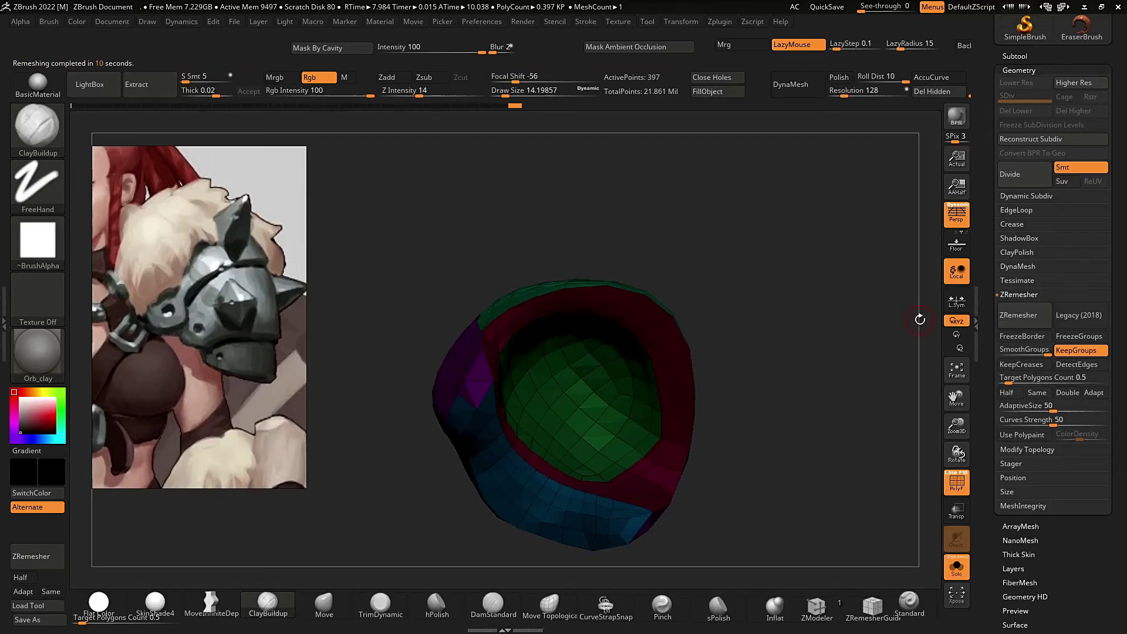
# Reduce the draw size to about 9.4 and open the Deformation settings for the remeshed plate.
pyautogui.moveTo(773, 236); pyautogui.dragTo(742, 248)
pyautogui.moveTo(605, 249)
pyautogui.keyDown('ctrl'); pyautogui.mouseDown(button='right')
pyautogui.moveTo(634, 284)
pyautogui.moveTo(648, 247)
pyautogui.mouseUp(button='right'); pyautogui.keyUp('ctrl')
pyautogui.moveTo(698, 252)
pyautogui.mouseDown()
pyautogui.moveTo(689, 201)
pyautogui.moveTo(704, 193)
pyautogui.mouseUp()
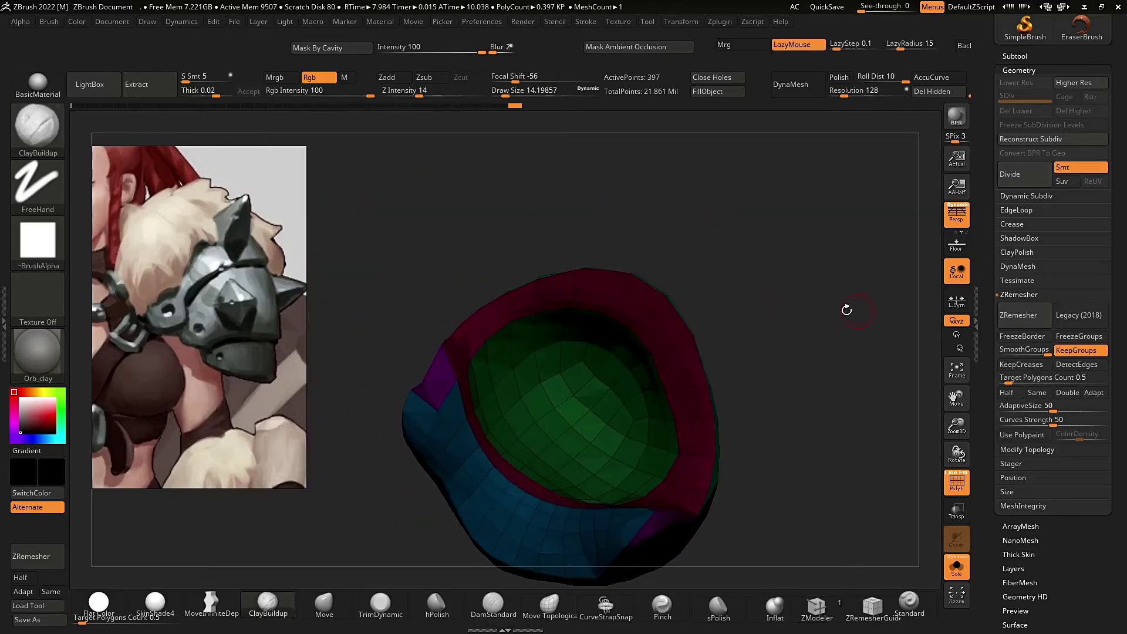
pyautogui.moveTo(845, 309)
pyautogui.mouseDown()
pyautogui.moveTo(838, 370)
pyautogui.moveTo(857, 382)
pyautogui.moveTo(747, 317)
pyautogui.mouseUp()
pyautogui.hotkey('shift', 'f')
pyautogui.hotkey('shift', 'f')
pyautogui.click(1021, 71)
pyautogui.keyDown('ctrl'); pyautogui.moveTo(747, 317); pyautogui.dragTo(798, 336, button='right'); pyautogui.keyUp('ctrl')
pyautogui.press('s')
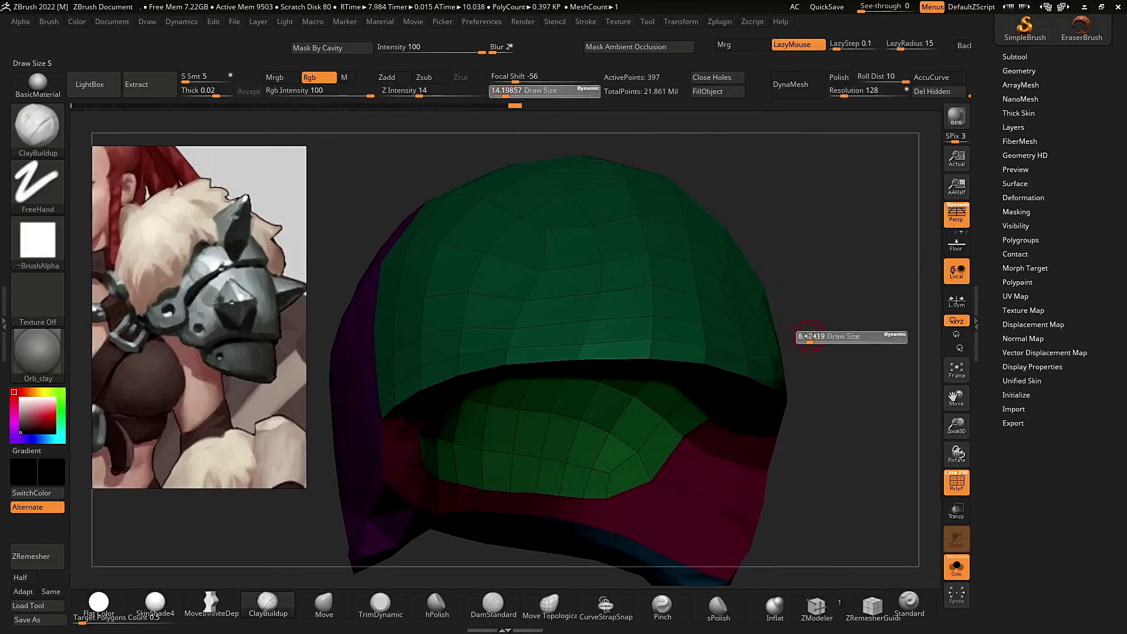
pyautogui.moveTo(801, 336)
pyautogui.mouseDown()
pyautogui.moveTo(851, 252)
pyautogui.moveTo(840, 271)
pyautogui.mouseUp()
pyautogui.click(1023, 197)
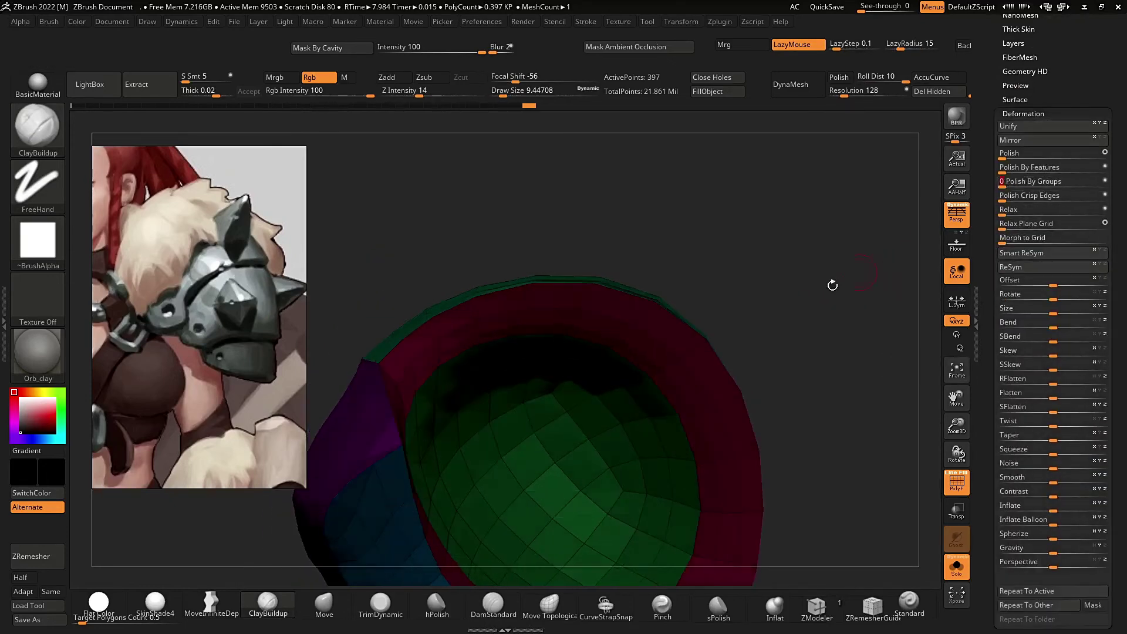
# Examine the edge flow of the remeshed plate around the opening, the hollow and the outer dome.
pyautogui.moveTo(829, 282); pyautogui.dragTo(822, 304)
pyautogui.press('f')
pyautogui.keyDown('ctrl'); pyautogui.moveTo(822, 305); pyautogui.dragTo(890, 269, button='right'); pyautogui.keyUp('ctrl')
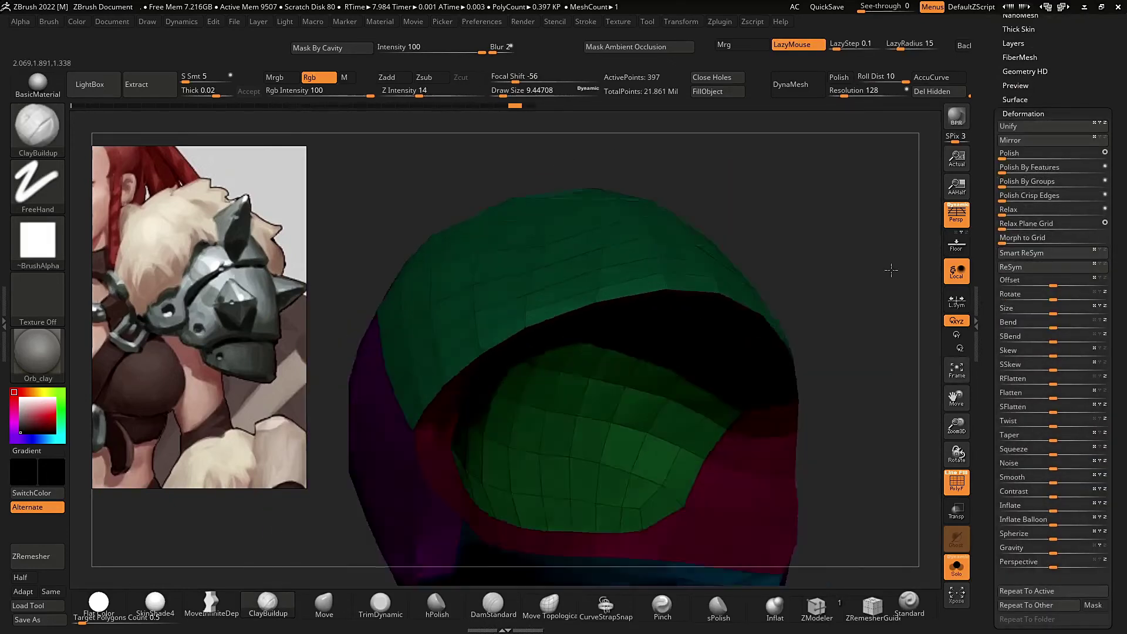
pyautogui.moveTo(891, 270); pyautogui.dragTo(923, 246)
pyautogui.press('f')
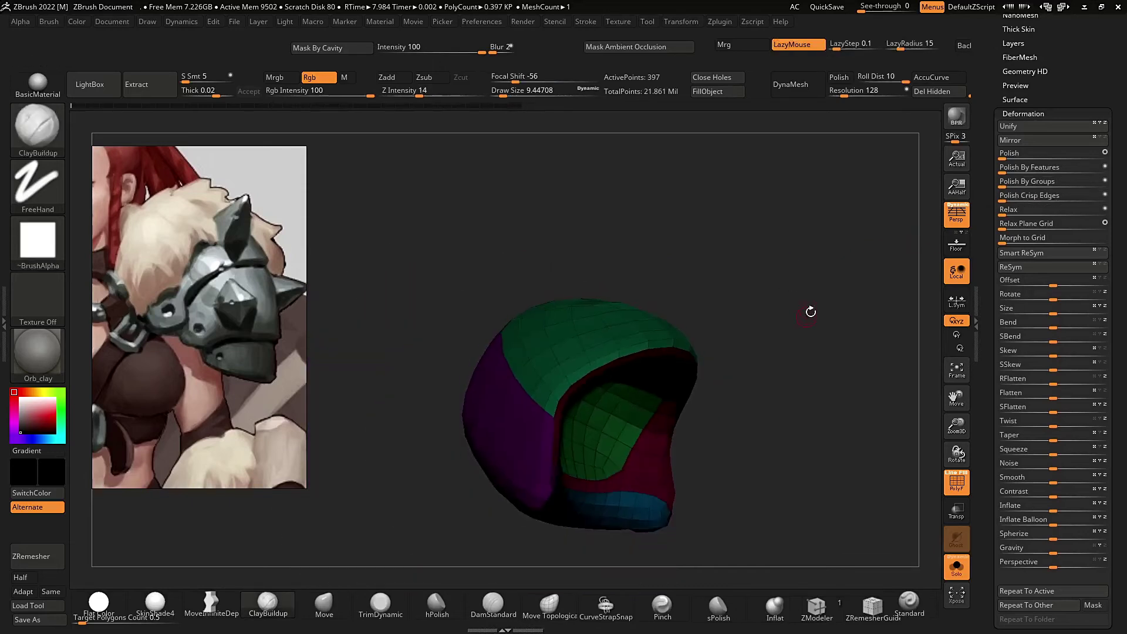
pyautogui.moveTo(811, 313); pyautogui.dragTo(787, 257)
pyautogui.keyDown('ctrl'); pyautogui.moveTo(621, 256); pyautogui.dragTo(712, 227, button='right'); pyautogui.keyUp('ctrl')
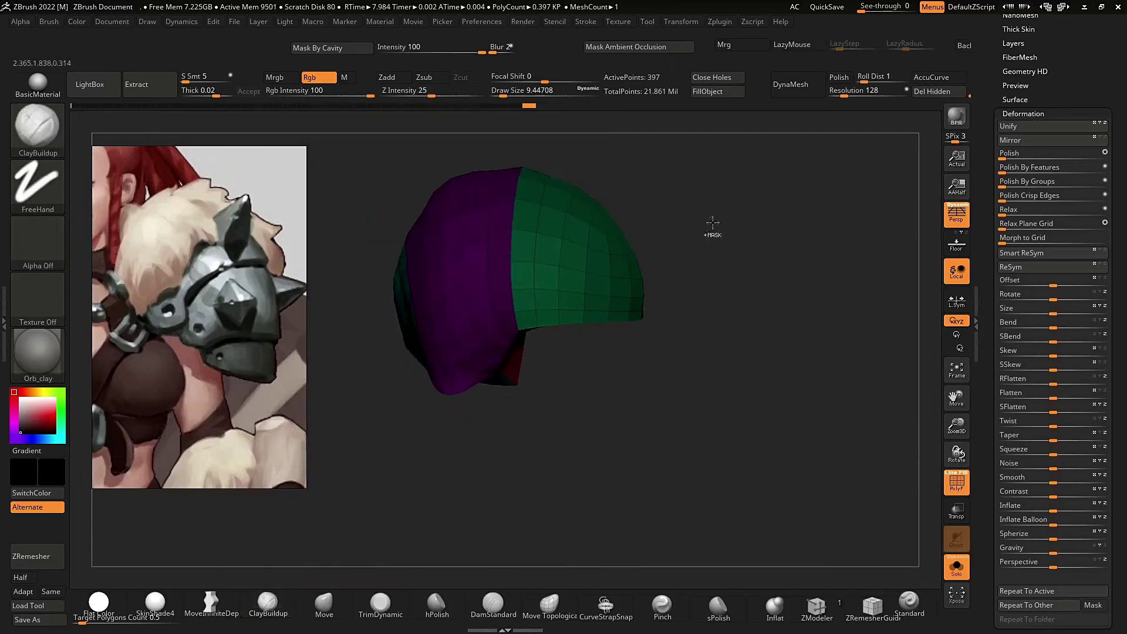
pyautogui.moveTo(711, 227)
pyautogui.mouseDown()
pyautogui.moveTo(736, 282)
pyautogui.moveTo(739, 221)
pyautogui.moveTo(769, 292)
pyautogui.moveTo(755, 345)
pyautogui.moveTo(778, 289)
pyautogui.moveTo(779, 380)
pyautogui.mouseUp()
# Apply a slight Polish By Groups to the remeshed shoulder plate.
pyautogui.click(1006, 183)
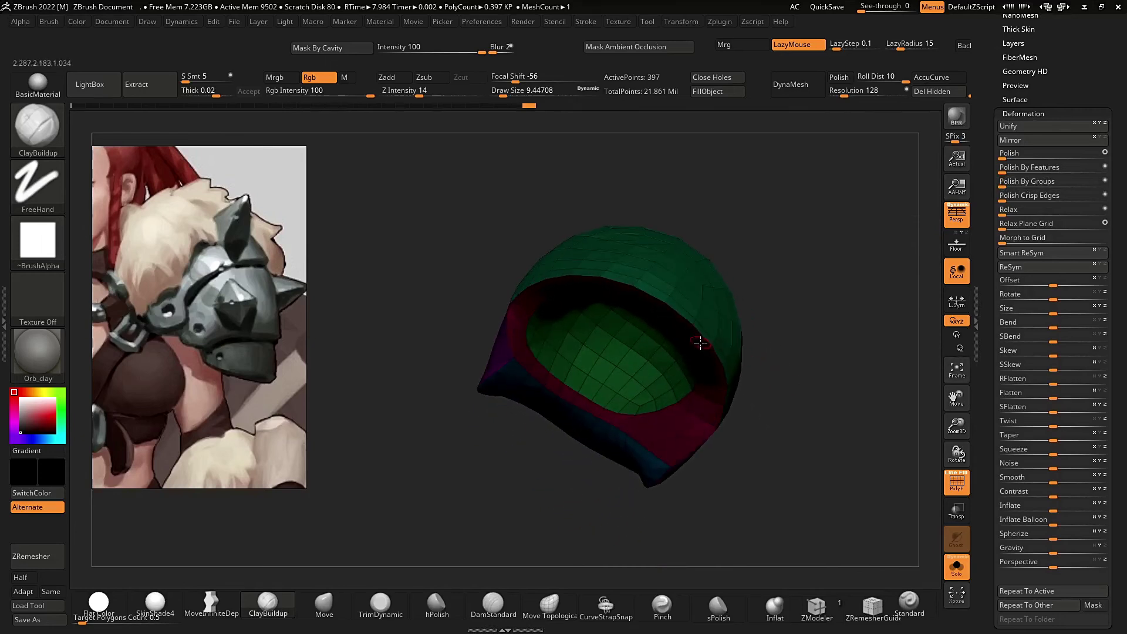
pyautogui.moveTo(700, 343); pyautogui.dragTo(843, 203)
pyautogui.moveTo(704, 241); pyautogui.dragTo(852, 460)
# Show the plate together with the rest of the character and set the main colour to white.
pyautogui.hotkey('alt', 's')
pyautogui.keyDown('ctrl'); pyautogui.moveTo(838, 398); pyautogui.dragTo(793, 195, button='right'); pyautogui.keyUp('ctrl')
pyautogui.moveTo(837, 164); pyautogui.dragTo(829, 282)
pyautogui.moveTo(25, 408); pyautogui.dragTo(13, 389)
pyautogui.keyDown('ctrl'); pyautogui.moveTo(751, 194); pyautogui.dragTo(755, 262, button='right'); pyautogui.keyUp('ctrl')
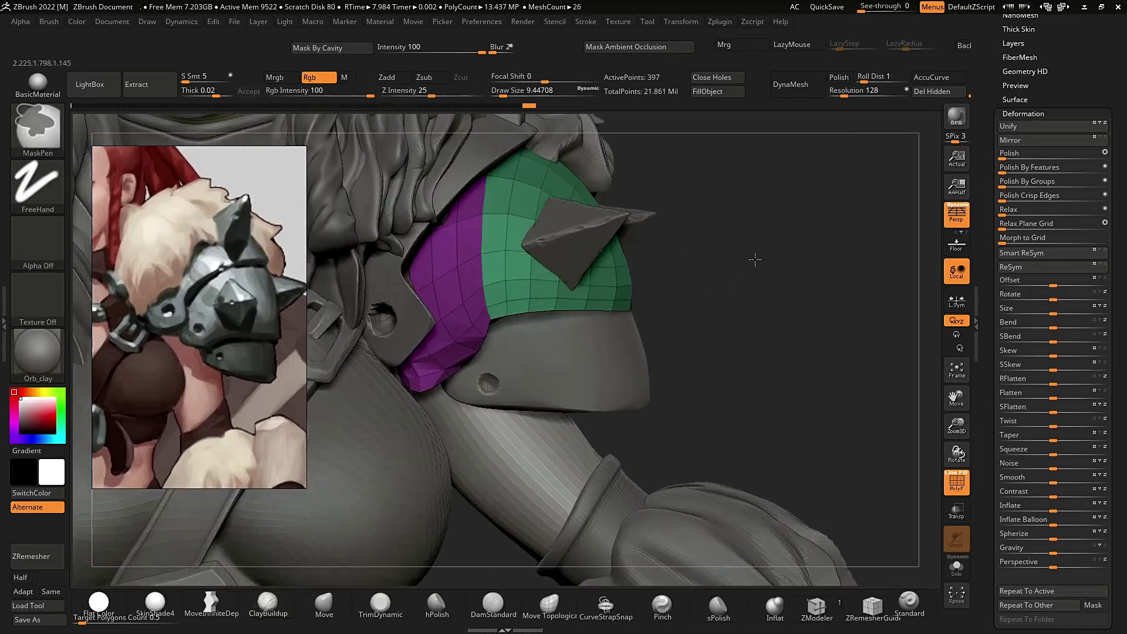
pyautogui.moveTo(755, 262); pyautogui.dragTo(758, 224)
pyautogui.keyDown('ctrl'); pyautogui.moveTo(758, 224); pyautogui.dragTo(759, 229, button='right'); pyautogui.keyUp('ctrl')
pyautogui.moveTo(759, 229); pyautogui.dragTo(824, 239)
# Apply another slight Polish By Groups to the plate and isolate it in Solo mode.
pyautogui.moveTo(1003, 186); pyautogui.dragTo(1009, 186)
pyautogui.moveTo(833, 294); pyautogui.dragTo(789, 286)
pyautogui.keyDown('ctrl'); pyautogui.moveTo(761, 274); pyautogui.dragTo(763, 234, button='right'); pyautogui.keyUp('ctrl')
pyautogui.moveTo(780, 275); pyautogui.dragTo(757, 247)
pyautogui.hotkey('alt', 's')
pyautogui.keyDown('ctrl'); pyautogui.moveTo(652, 358); pyautogui.dragTo(651, 428, button='right'); pyautogui.keyUp('ctrl')
pyautogui.moveTo(704, 285); pyautogui.dragTo(755, 282)
pyautogui.moveTo(787, 238); pyautogui.dragTo(647, 327)
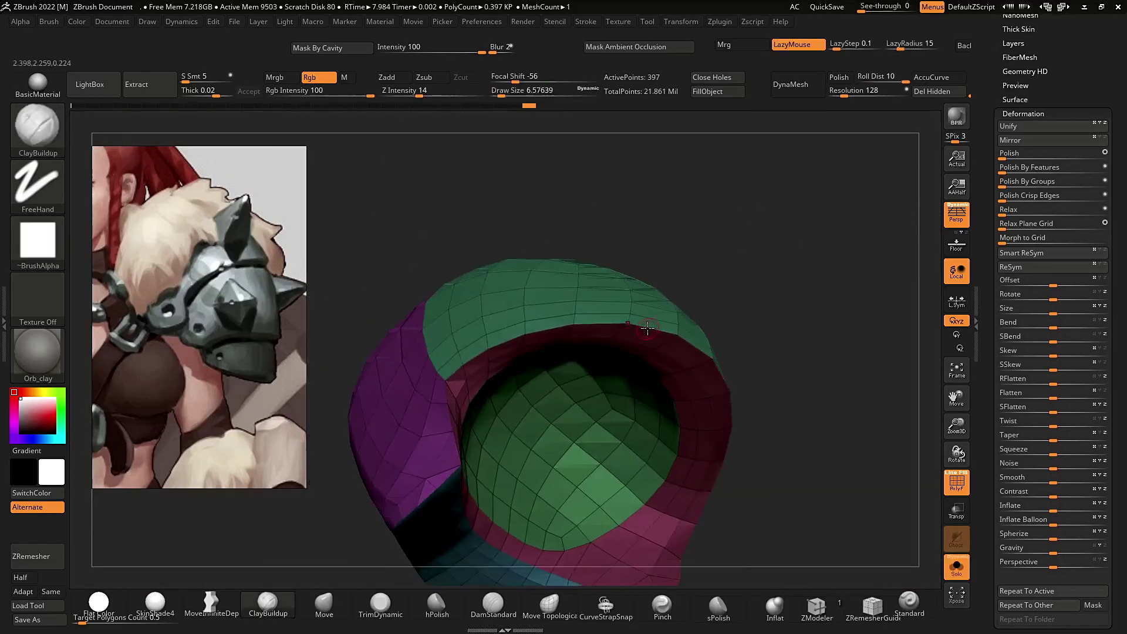
# Choose the ZModeler brush, bring up its edge actions and quick-save the project.
pyautogui.click(817, 607)
pyautogui.scroll(3, 574, 327)
pyautogui.press('space')
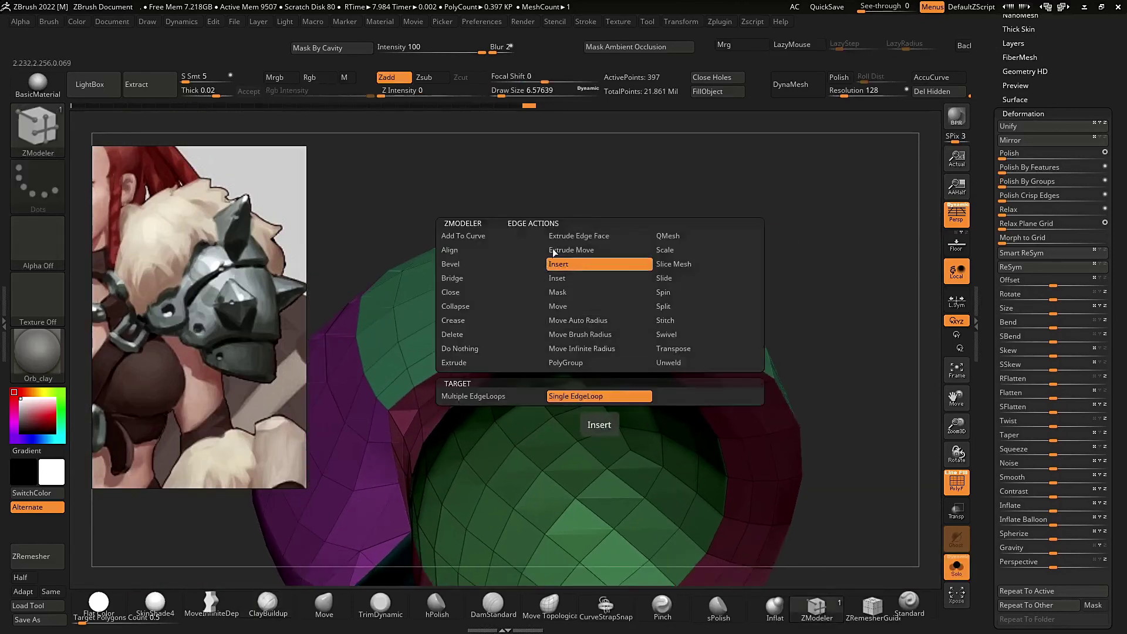
pyautogui.click(481, 313)
pyautogui.moveTo(803, 244); pyautogui.dragTo(771, 258)
pyautogui.keyDown('ctrl'); pyautogui.moveTo(771, 258); pyautogui.dragTo(767, 181, button='right'); pyautogui.keyUp('ctrl')
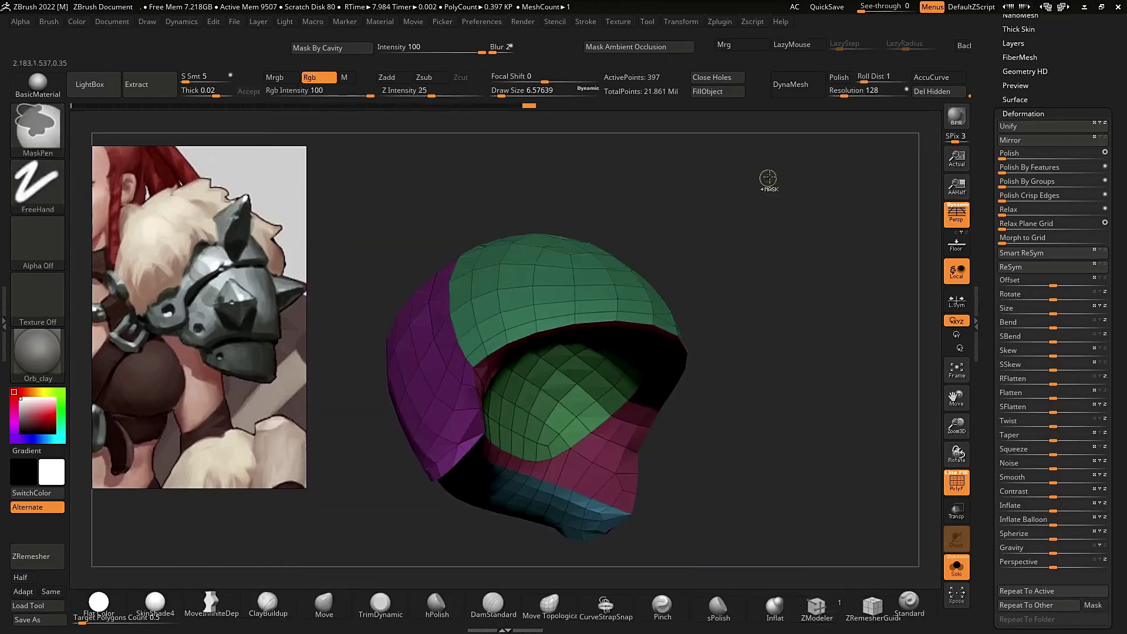
pyautogui.hotkey('ctrl', 's')
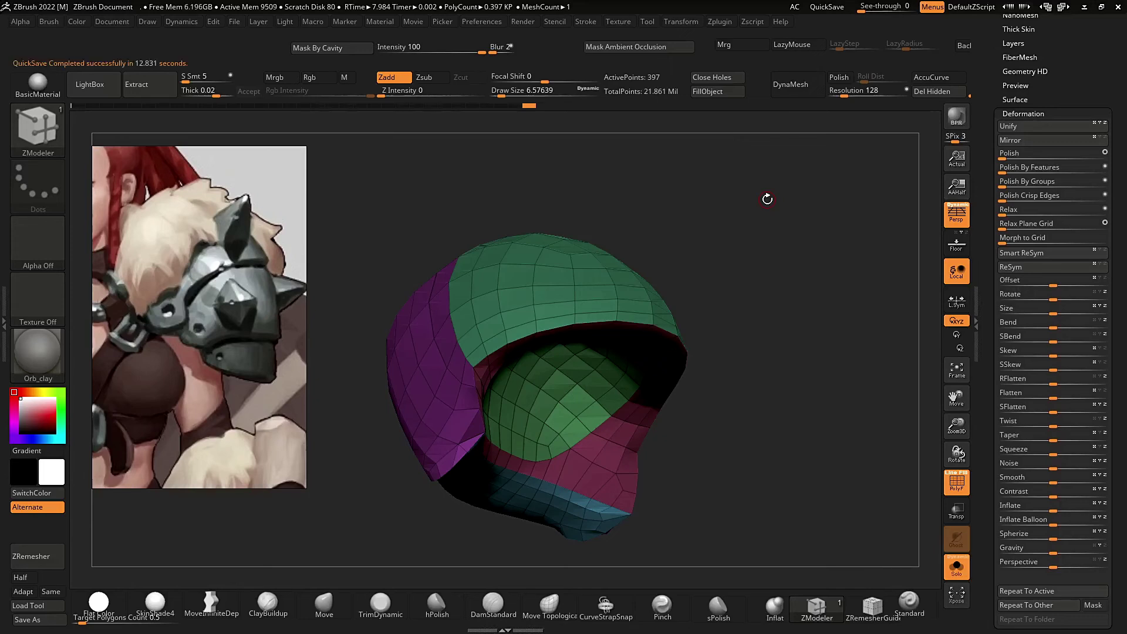
# Set the ZModeler edge action to Bevel with the EdgeLoop Complete target.
pyautogui.moveTo(768, 386); pyautogui.dragTo(587, 357, button='right')
pyautogui.moveTo(440, 375); pyautogui.dragTo(528, 357, button='right')
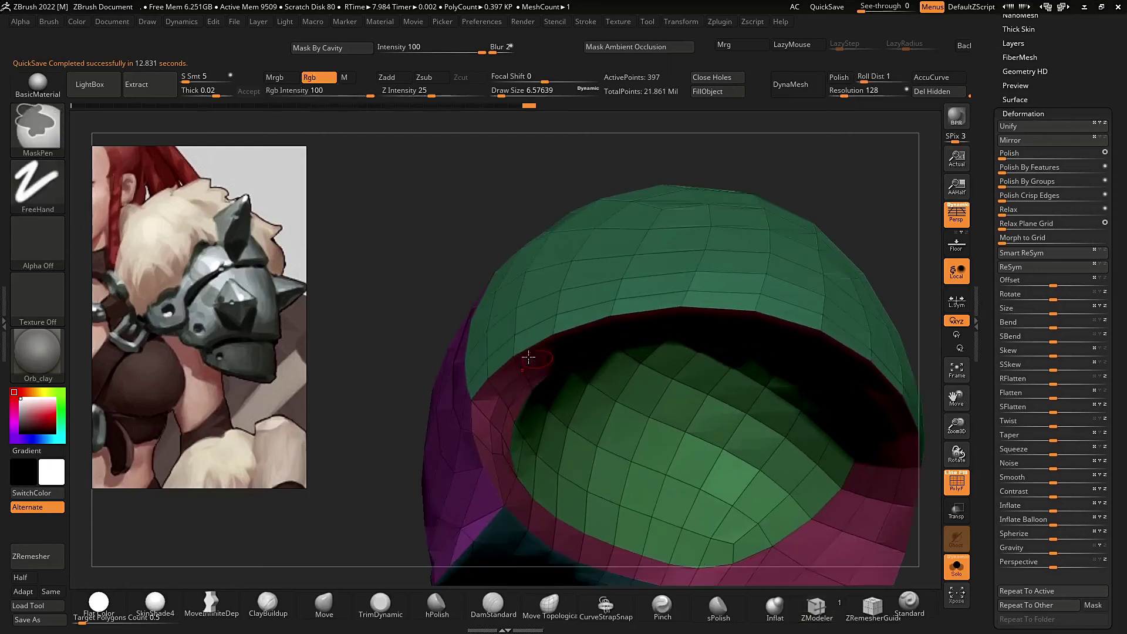
pyautogui.press('b')
pyautogui.press('z')
pyautogui.press('m')
pyautogui.press('space')
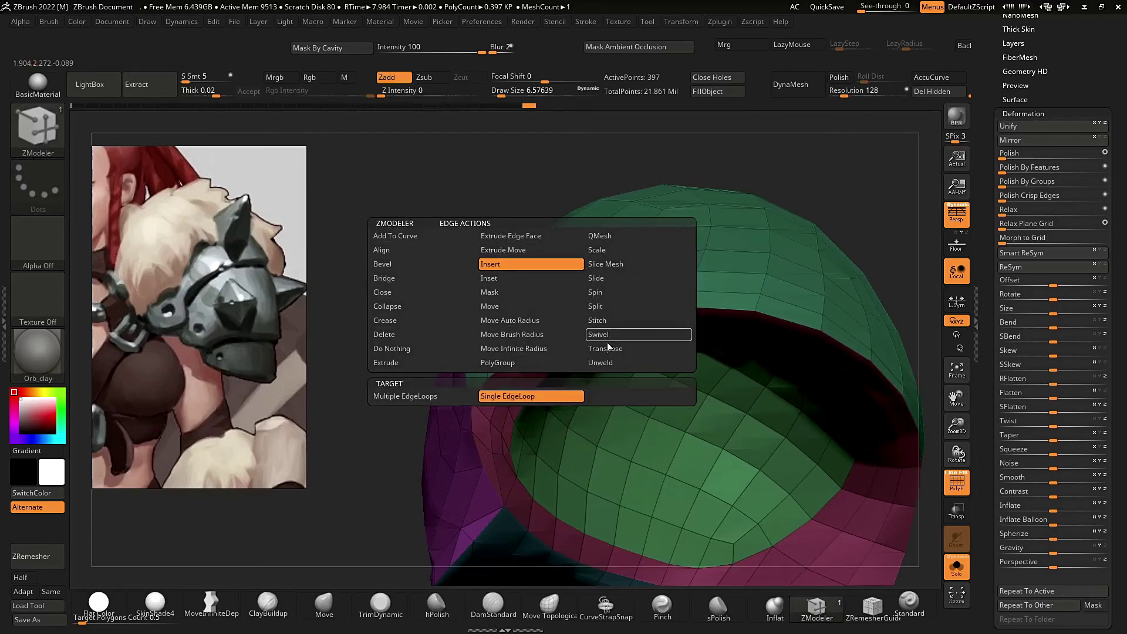
pyautogui.click(396, 265)
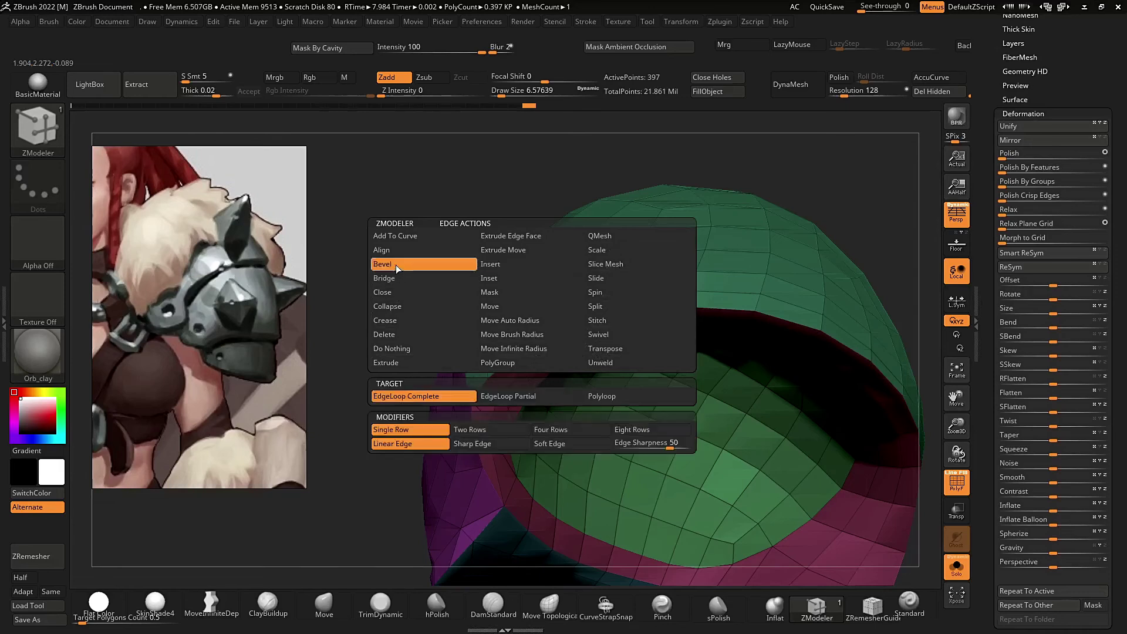
# Try to bevel the complete edge loop at the opening's rim, and undo it.
pyautogui.moveTo(413, 291); pyautogui.dragTo(475, 305, button='right')
pyautogui.moveTo(541, 344); pyautogui.dragTo(533, 329)
pyautogui.hotkey('ctrl', 'z')
# Switch the Bevel target to EdgeLoop Partial and bevel the rim edge between the green dome and the opening.
pyautogui.keyDown('ctrl'); pyautogui.moveTo(531, 330); pyautogui.dragTo(637, 317, button='right'); pyautogui.keyUp('ctrl')
pyautogui.press('space')
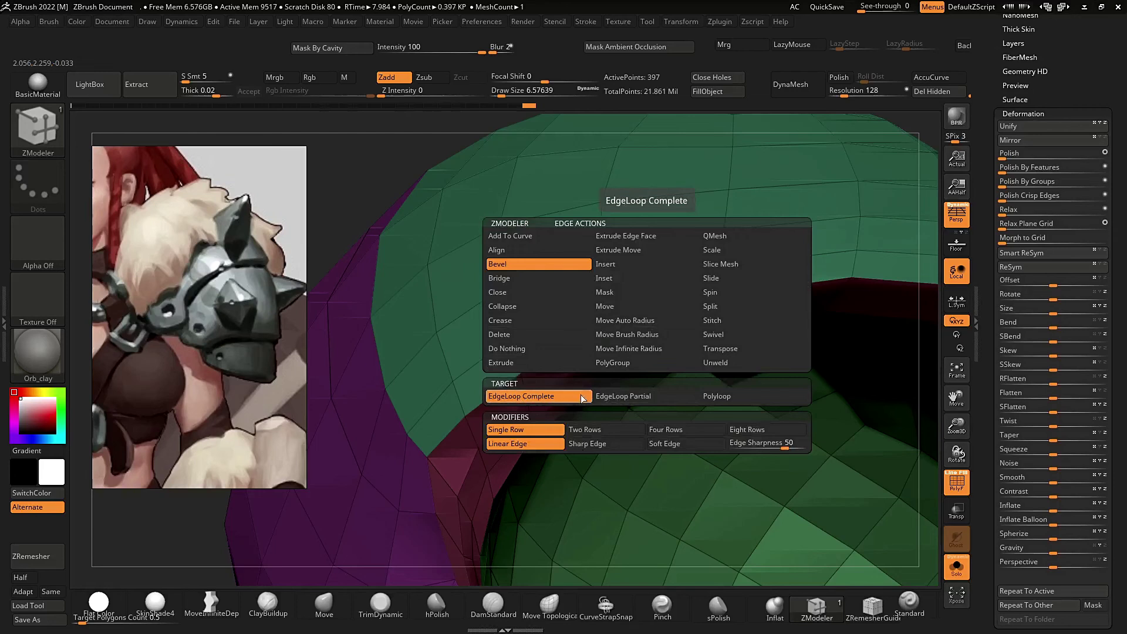
pyautogui.click(639, 399)
pyautogui.moveTo(649, 313); pyautogui.dragTo(595, 322)
pyautogui.keyDown('ctrl'); pyautogui.moveTo(594, 323); pyautogui.dragTo(563, 252, button='right'); pyautogui.keyUp('ctrl')
pyautogui.keyDown('ctrl'); pyautogui.moveTo(640, 270); pyautogui.dragTo(784, 239, button='right'); pyautogui.keyUp('ctrl')
pyautogui.moveTo(784, 239); pyautogui.dragTo(787, 287)
pyautogui.moveTo(787, 287); pyautogui.dragTo(770, 345, button='right')
pyautogui.hotkey('ctrl', 'z')
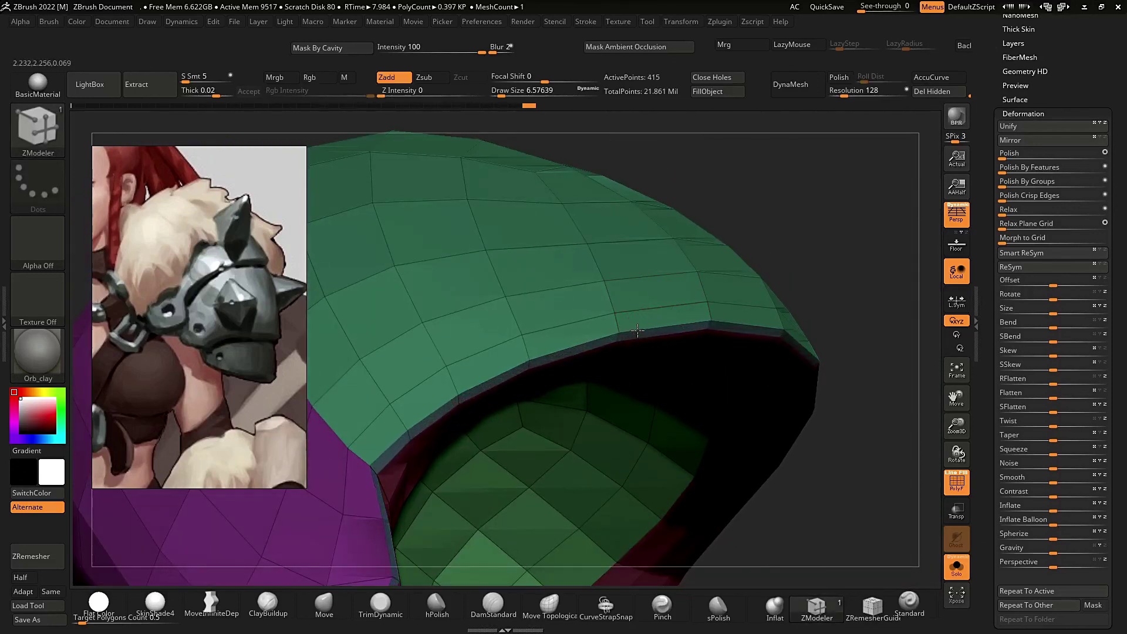
# Try further bevels on edges near the inner side and corner of the opening's rim, and undo them.
pyautogui.hotkey('ctrl', 'z')
pyautogui.click(481, 471)
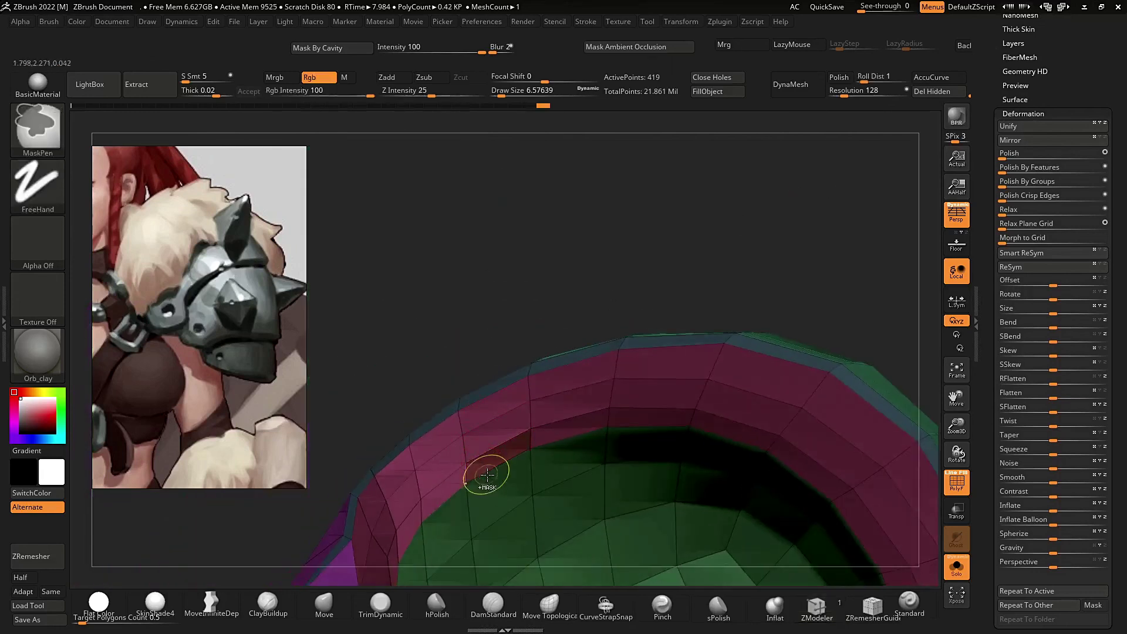
pyautogui.hotkey('ctrl', 'z')
pyautogui.moveTo(483, 467); pyautogui.dragTo(477, 445)
pyautogui.keyDown('ctrl'); pyautogui.moveTo(476, 445); pyautogui.dragTo(456, 480, button='right'); pyautogui.keyUp('ctrl')
pyautogui.click(451, 444)
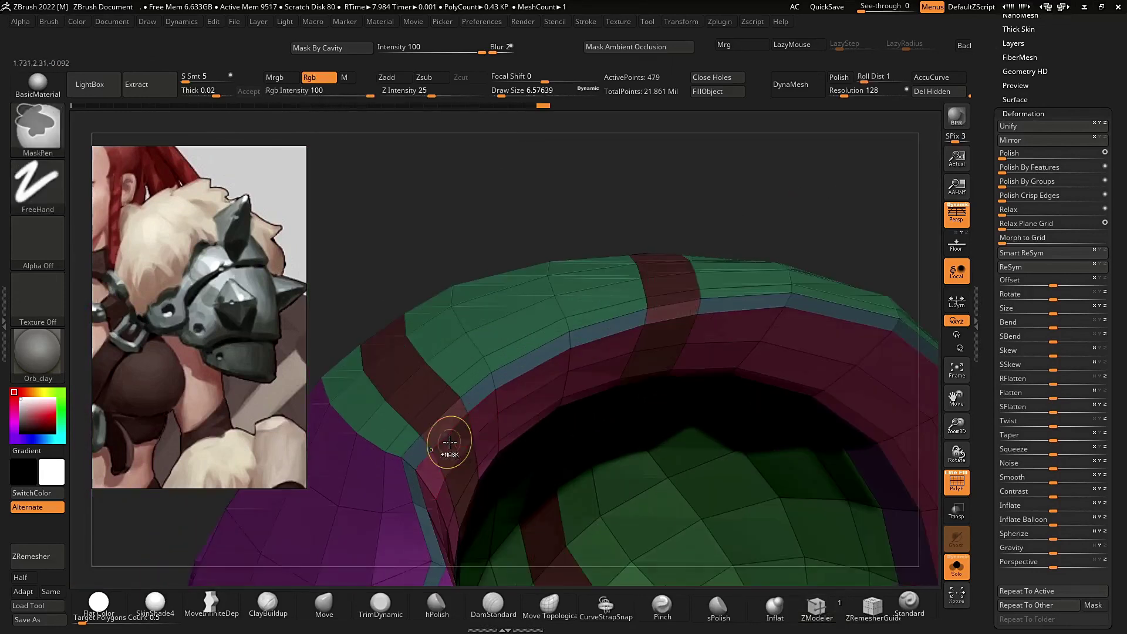
pyautogui.hotkey('ctrl', 'z')
# Switch the ZModeler edge action to Insert for adding edge loops along the bevelled rim.
pyautogui.press('space')
pyautogui.click(420, 269)
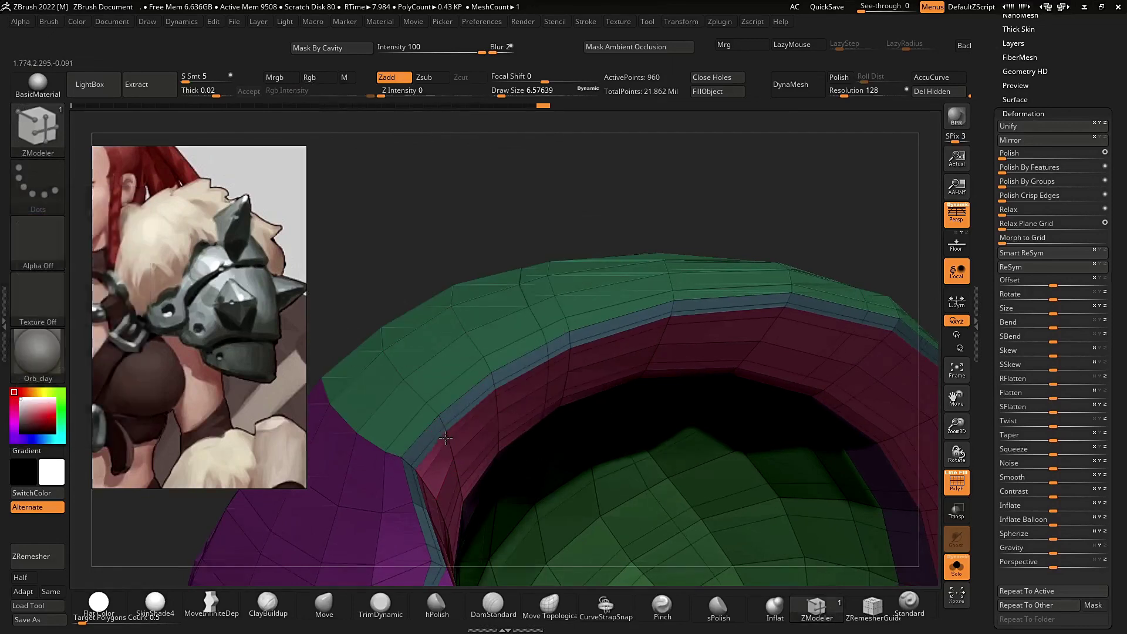